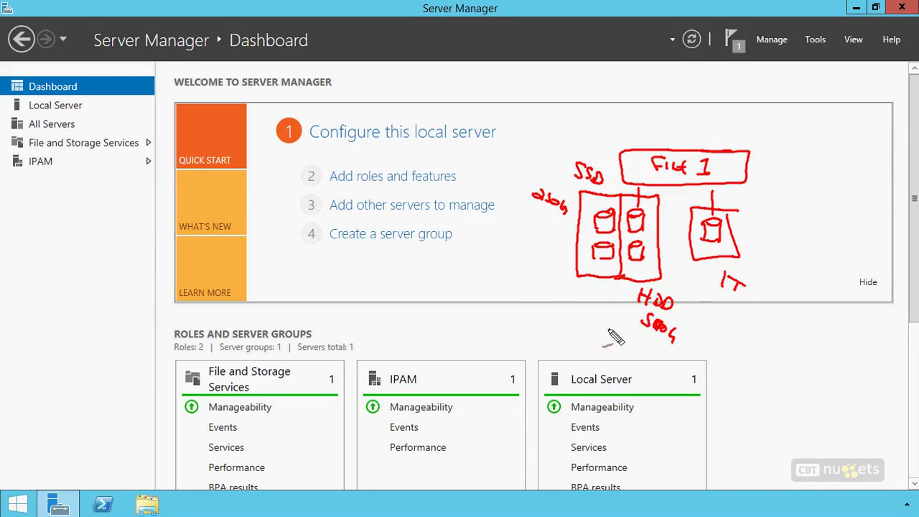
{"action": "left_click_drag", "start_coordinate": [626, 352], "coordinate": [636, 349]}
{"action": "left_click_drag", "start_coordinate": [563, 143], "coordinate": [576, 153]}
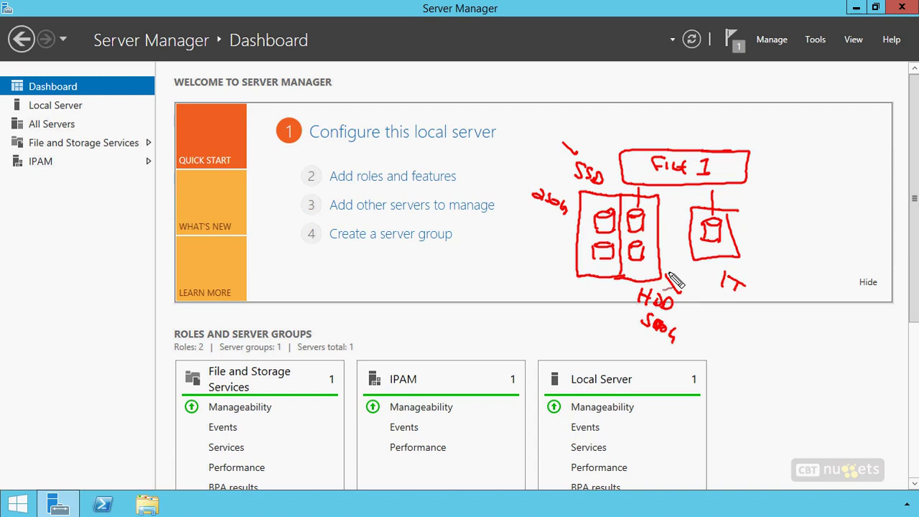
{"action": "key", "text": "Escape"}
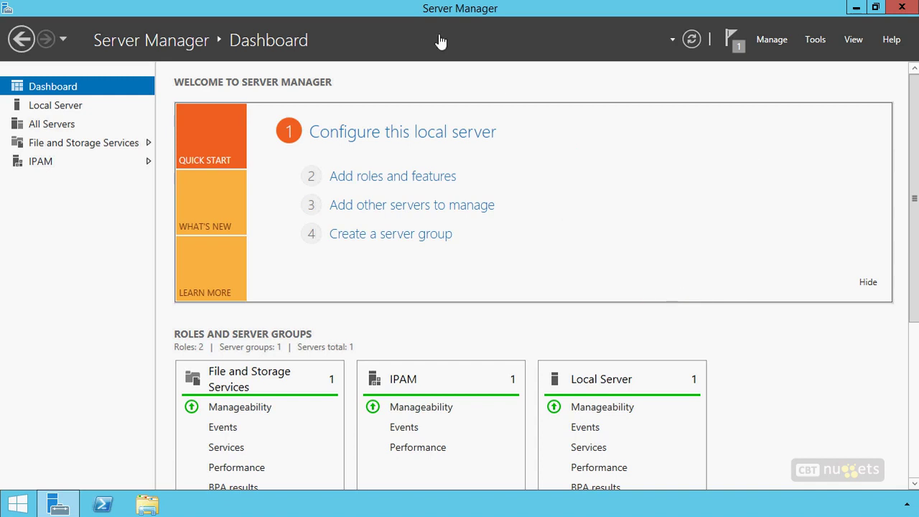
Step: Open the storage pools view under File and Storage Services and review the physical disks in the Primordial pool
{"action": "left_click", "coordinate": [85, 147]}
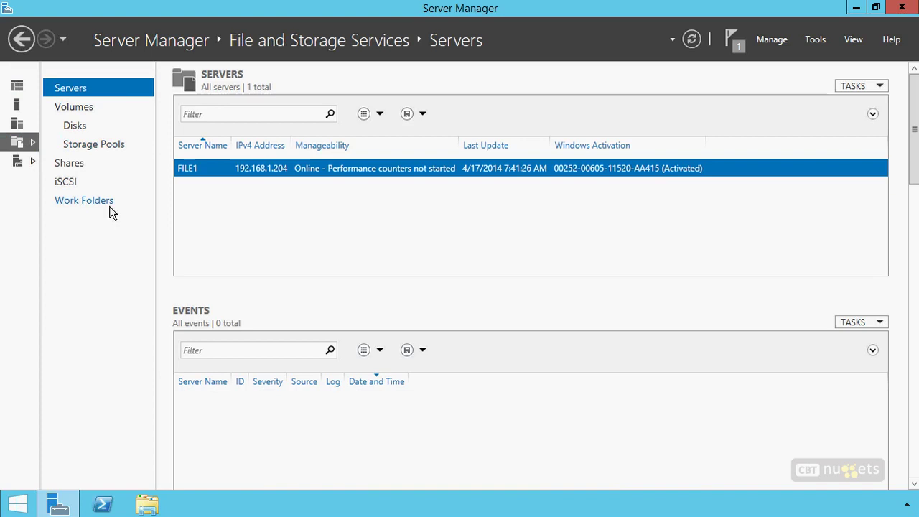
{"action": "left_click", "coordinate": [84, 146]}
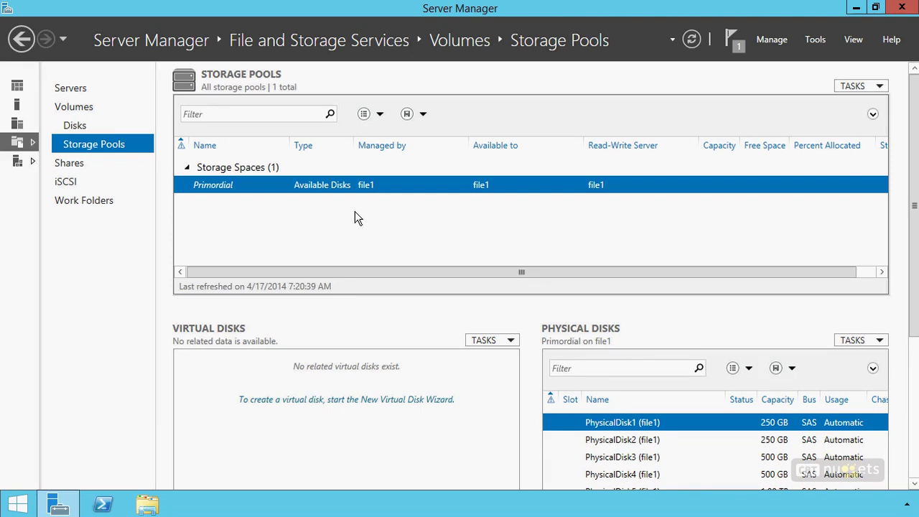
{"action": "left_click_drag", "start_coordinate": [913, 189], "coordinate": [913, 265]}
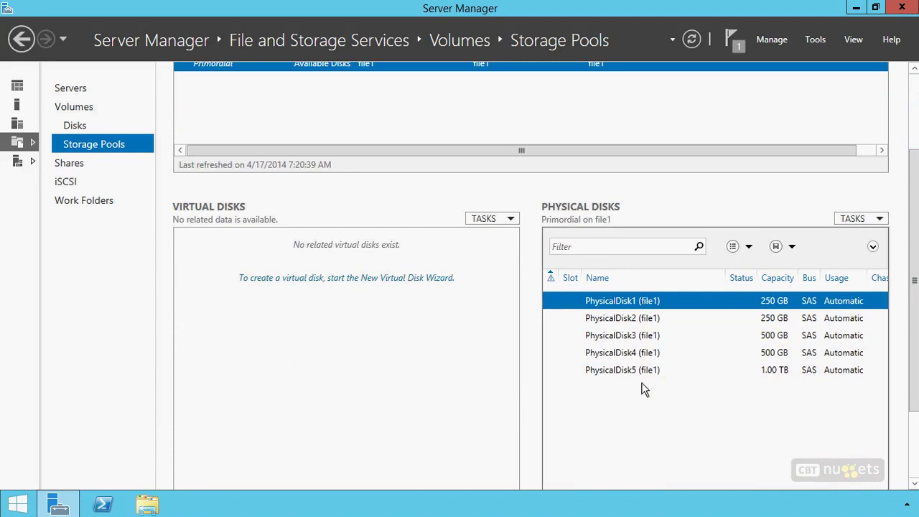
Step: In the server's disk list, bring the two offline 250 GB disks, numbers 1 and 2, online
{"action": "left_click", "coordinate": [66, 125]}
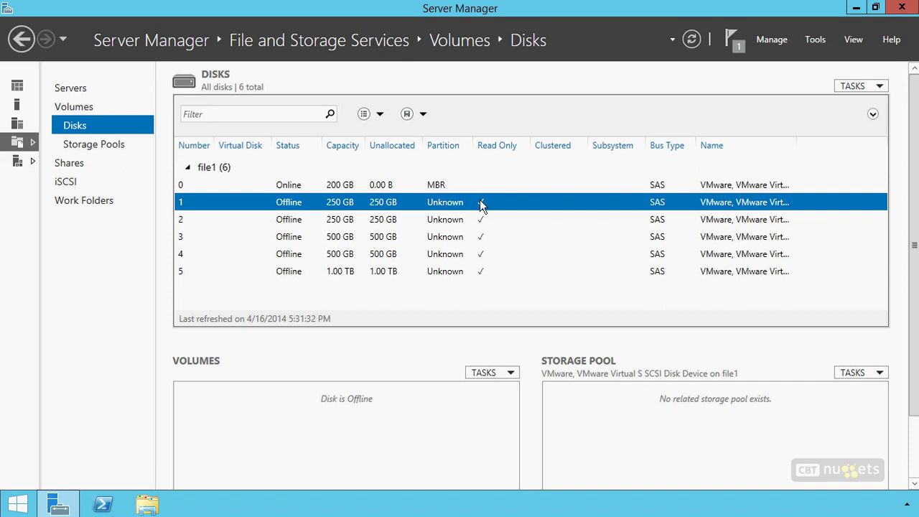
{"action": "right_click", "coordinate": [287, 205]}
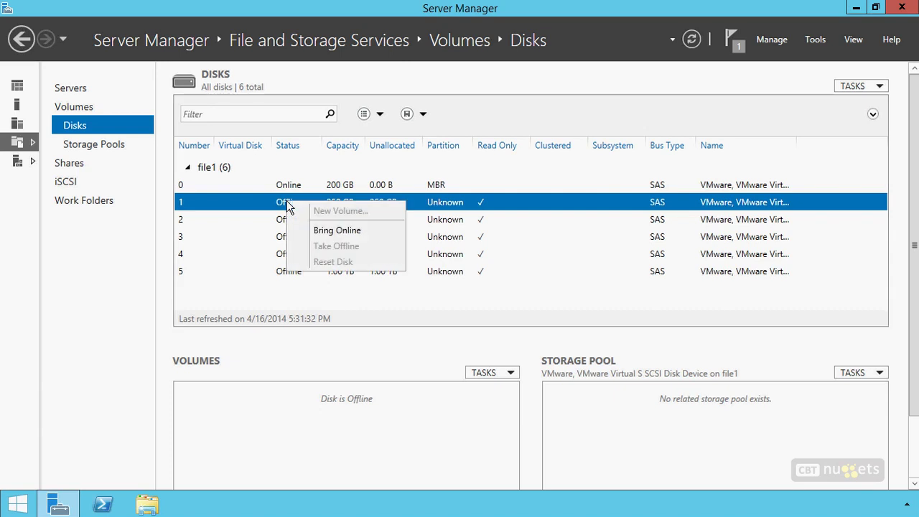
{"action": "left_click", "coordinate": [334, 233]}
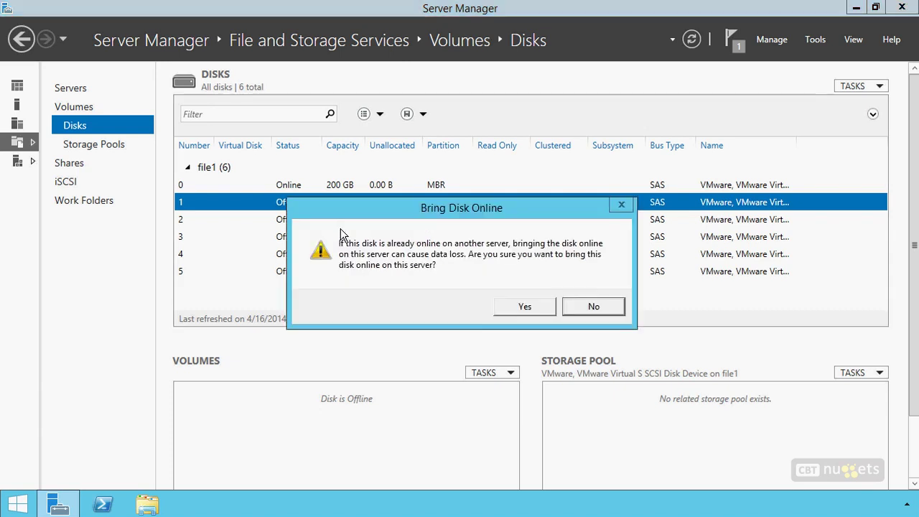
{"action": "left_click", "coordinate": [527, 307]}
{"action": "right_click", "coordinate": [297, 222]}
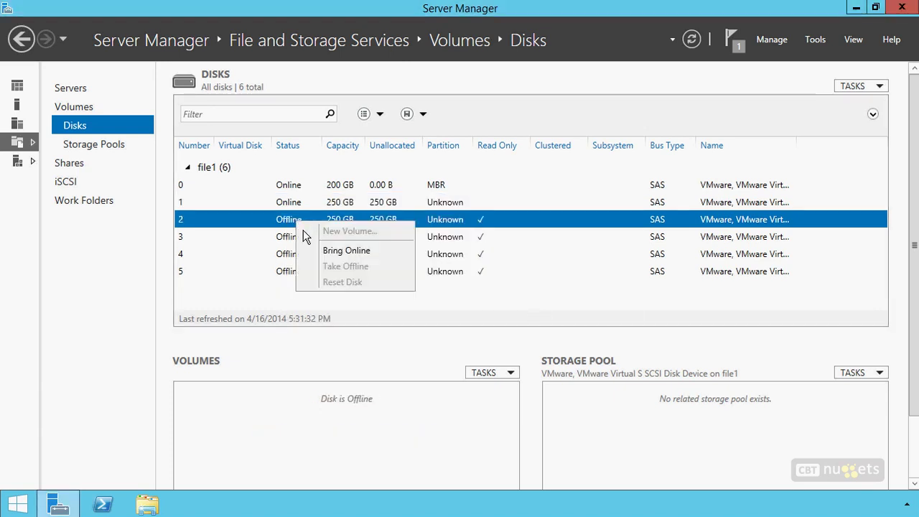
{"action": "left_click", "coordinate": [309, 251]}
{"action": "left_click", "coordinate": [519, 307]}
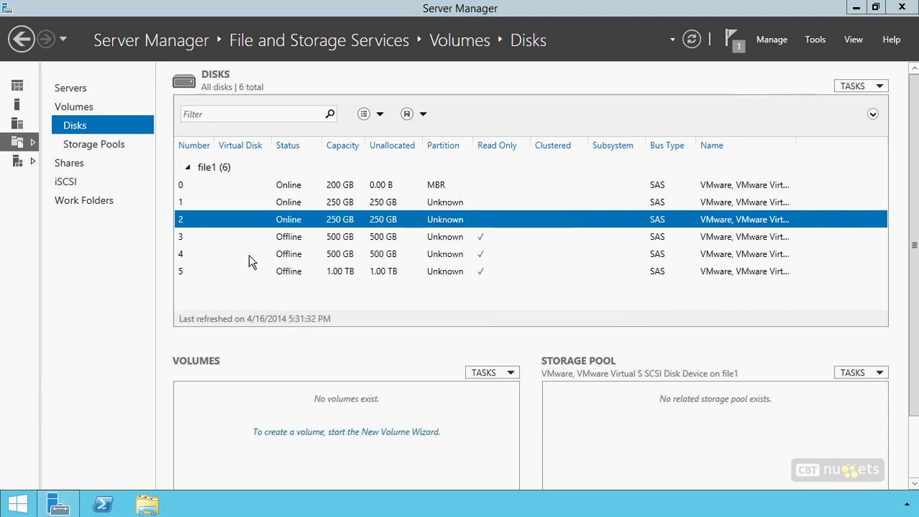
Step: Bring the two offline 500 GB disks, numbers 3 and 4, online
{"action": "left_click", "coordinate": [279, 239]}
{"action": "right_click", "coordinate": [279, 239]}
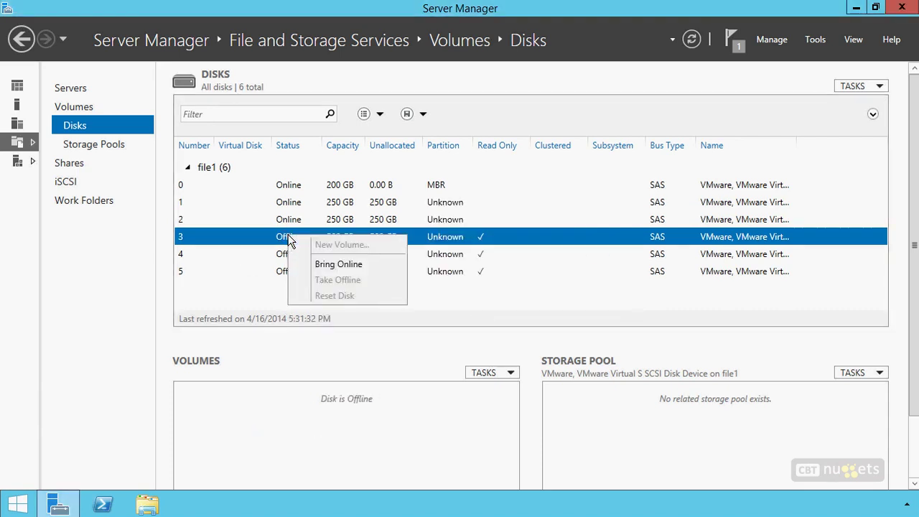
{"action": "left_click", "coordinate": [323, 263]}
{"action": "left_click", "coordinate": [506, 309]}
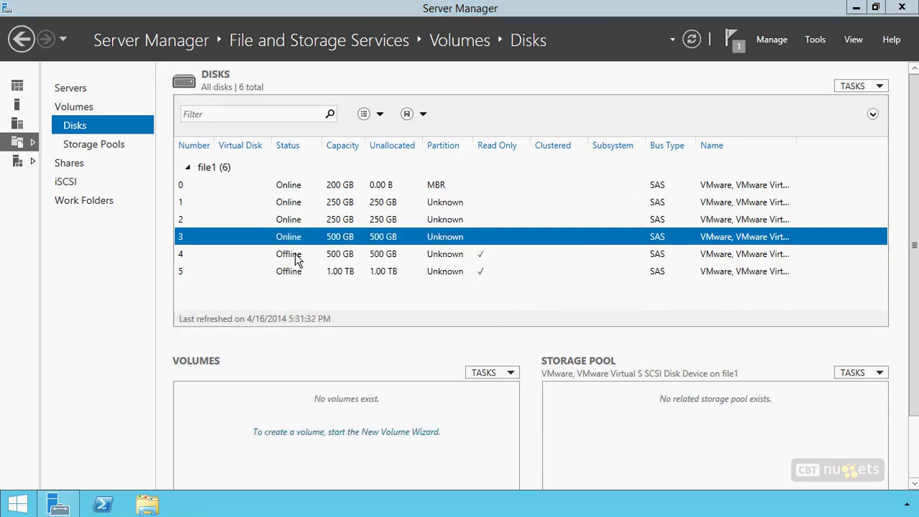
{"action": "left_click", "coordinate": [290, 255]}
{"action": "right_click", "coordinate": [285, 252]}
{"action": "left_click", "coordinate": [333, 281]}
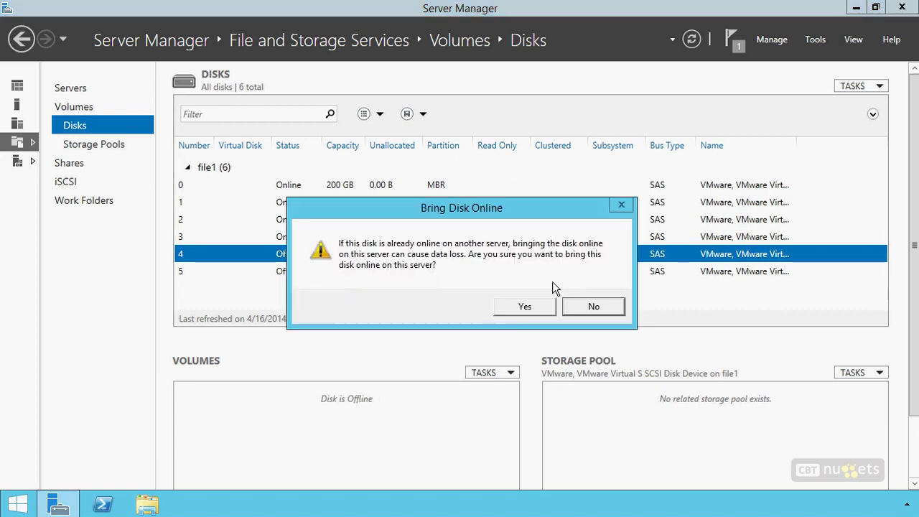
{"action": "left_click", "coordinate": [515, 309]}
Step: Bring the offline 1.00 TB disk, number 5, online
{"action": "left_click", "coordinate": [287, 276]}
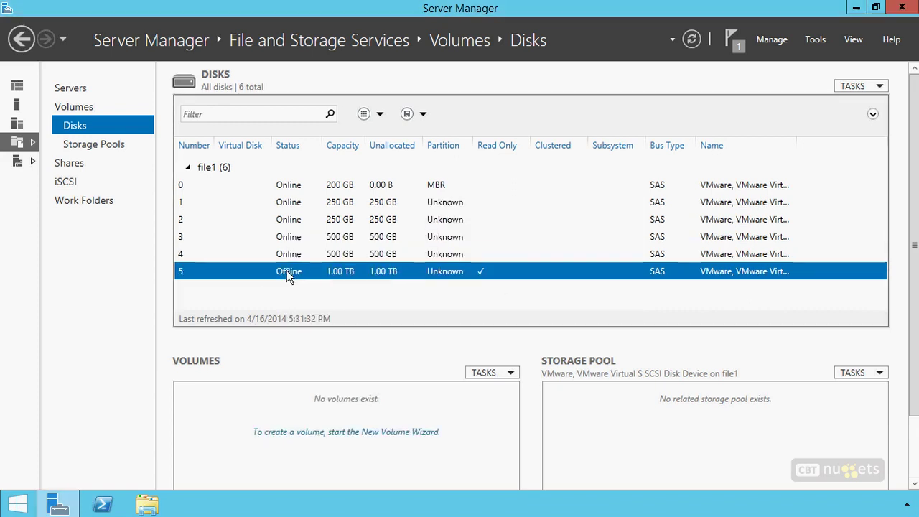
{"action": "right_click", "coordinate": [289, 277]}
{"action": "left_click", "coordinate": [323, 312]}
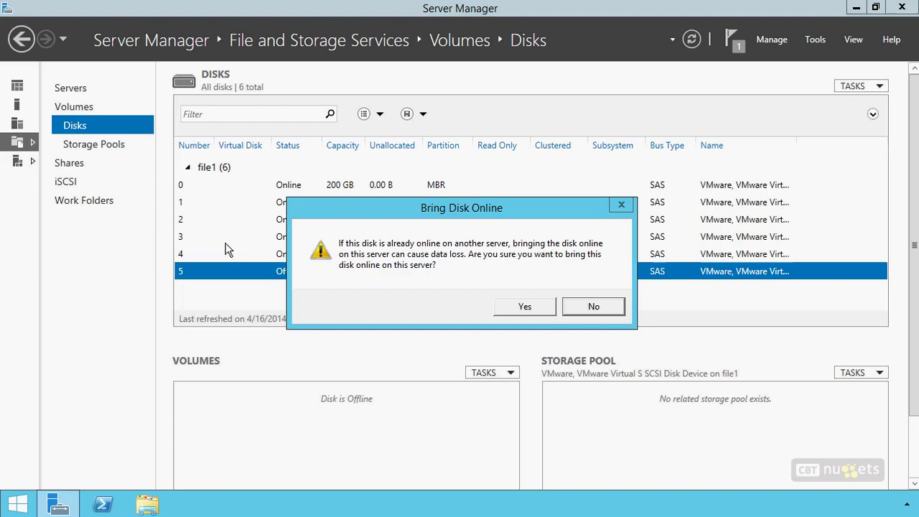
{"action": "left_click", "coordinate": [545, 307]}
Step: Start a new storage pool from the storage pools view and name it StoragePool1
{"action": "left_click", "coordinate": [115, 146]}
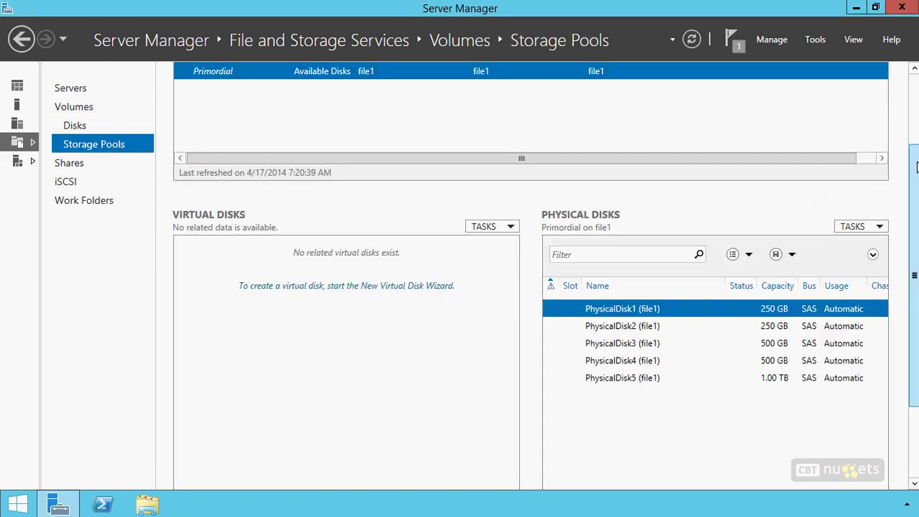
{"action": "left_click_drag", "start_coordinate": [912, 276], "coordinate": [904, 51]}
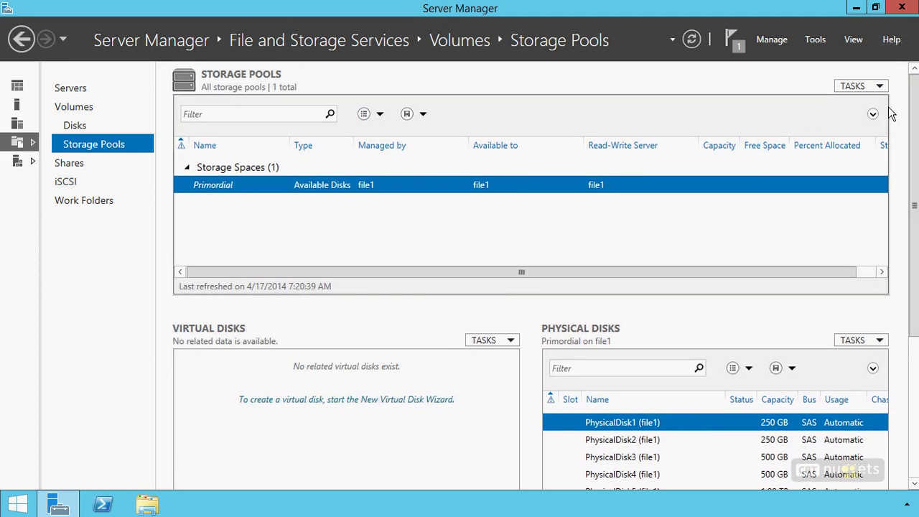
{"action": "left_click", "coordinate": [872, 88]}
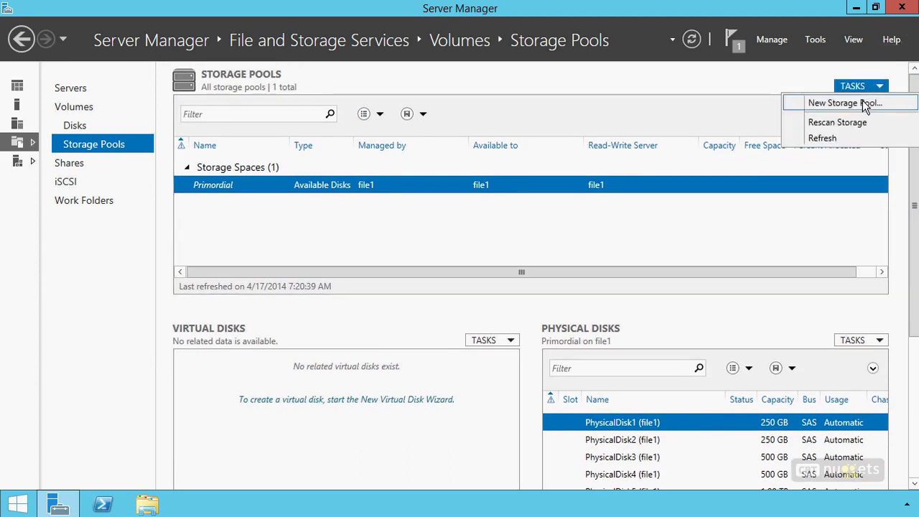
{"action": "left_click", "coordinate": [863, 102]}
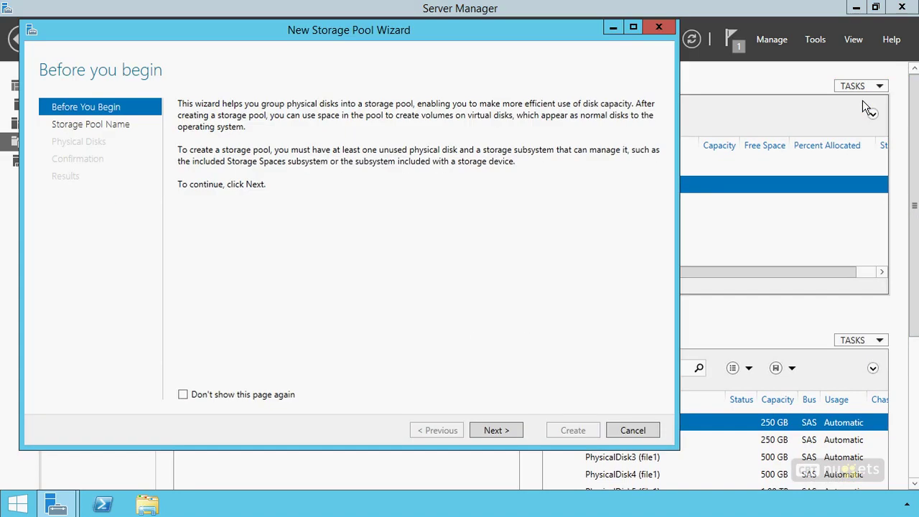
{"action": "left_click", "coordinate": [485, 431]}
{"action": "type", "text": "StoragePool1"}
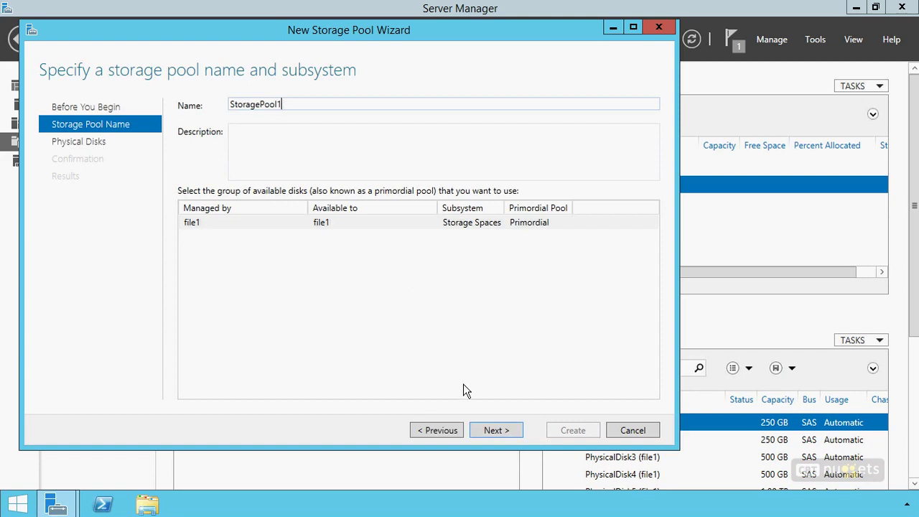
{"action": "left_click", "coordinate": [494, 428]}
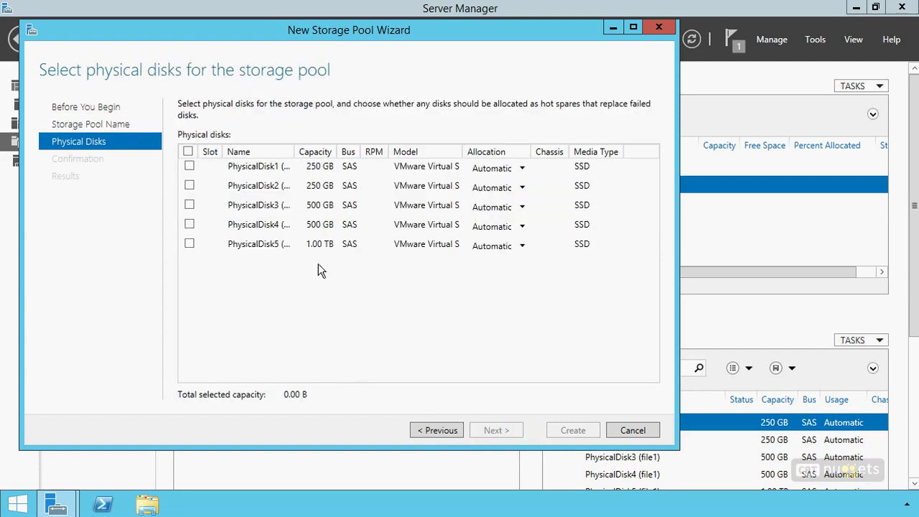
Step: Add PhysicalDisk5 (1.00 TB) to the new pool with Automatic allocation and create the pool
{"action": "left_click", "coordinate": [188, 243]}
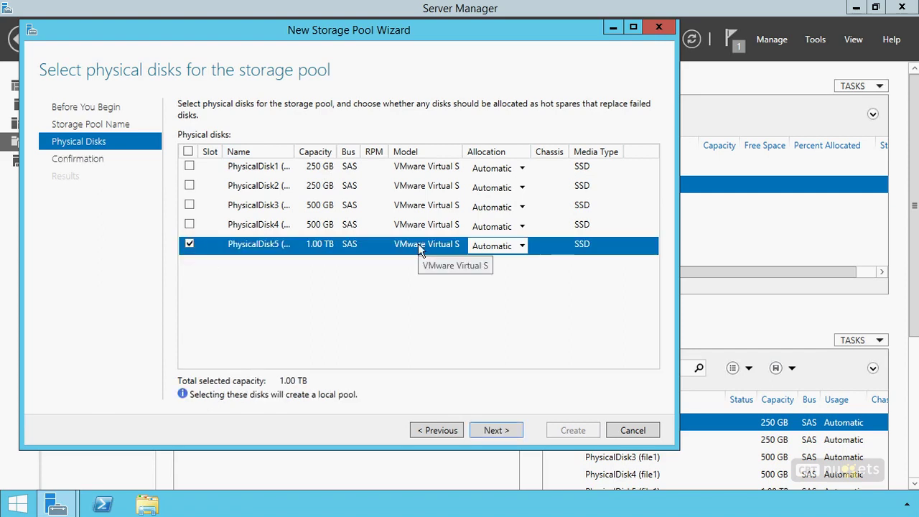
{"action": "left_click", "coordinate": [480, 245]}
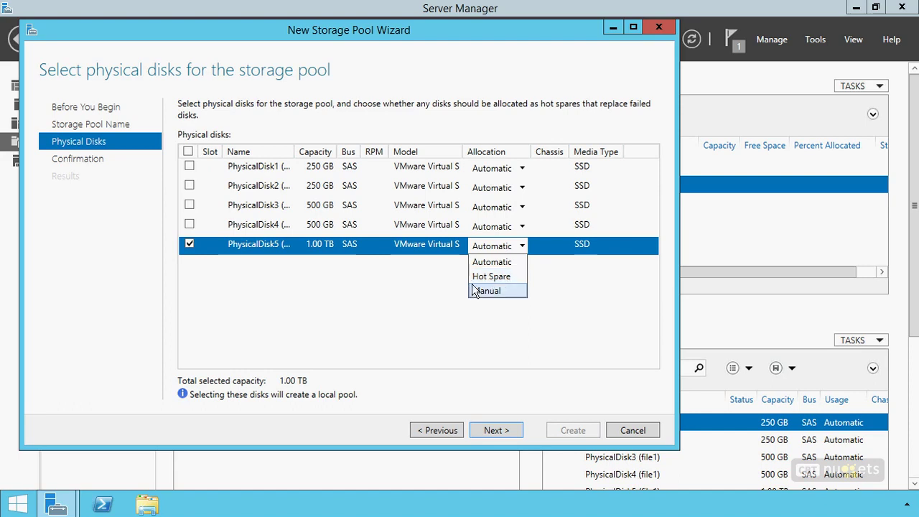
{"action": "left_click", "coordinate": [496, 262]}
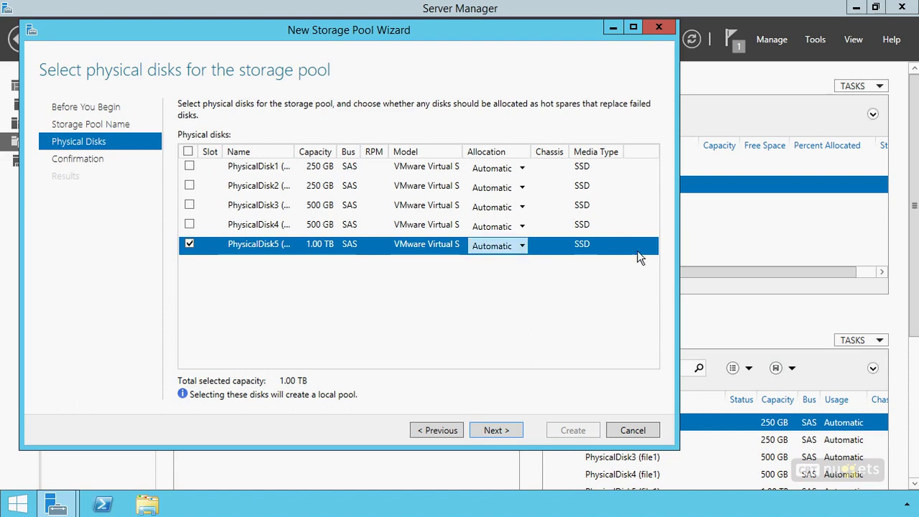
{"action": "left_click", "coordinate": [488, 423]}
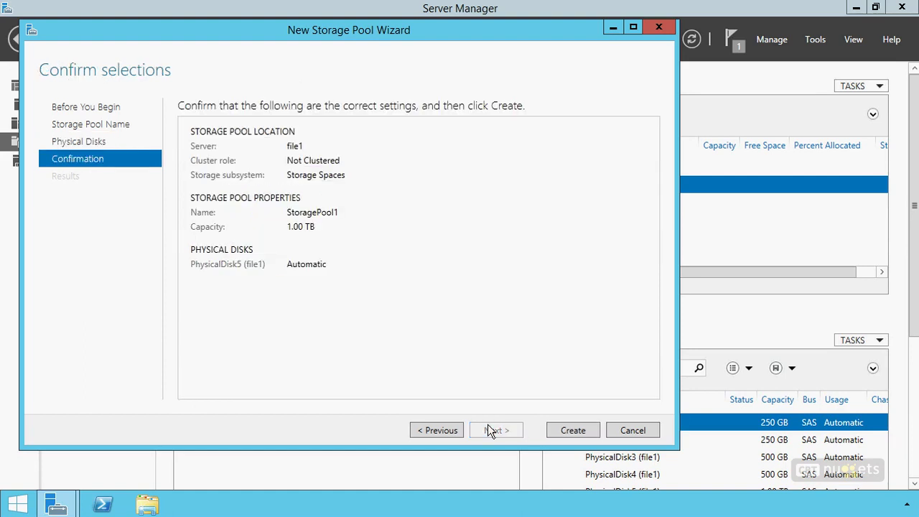
{"action": "left_click", "coordinate": [577, 424]}
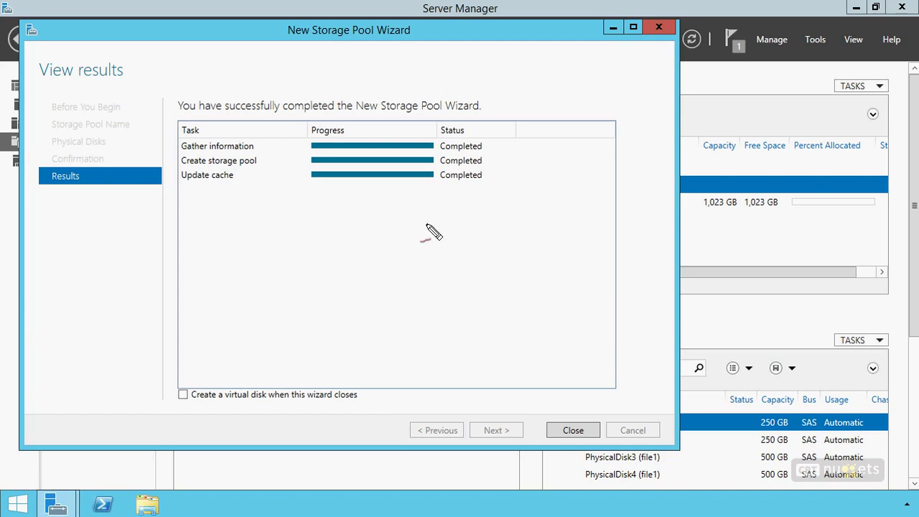
{"action": "mouse_move", "coordinate": [453, 216]}
{"action": "left_mouse_down"}
{"action": "mouse_move", "coordinate": [465, 207]}
{"action": "mouse_move", "coordinate": [264, 198]}
{"action": "mouse_move", "coordinate": [256, 338]}
{"action": "mouse_move", "coordinate": [517, 313]}
{"action": "mouse_move", "coordinate": [441, 202]}
{"action": "left_mouse_up"}
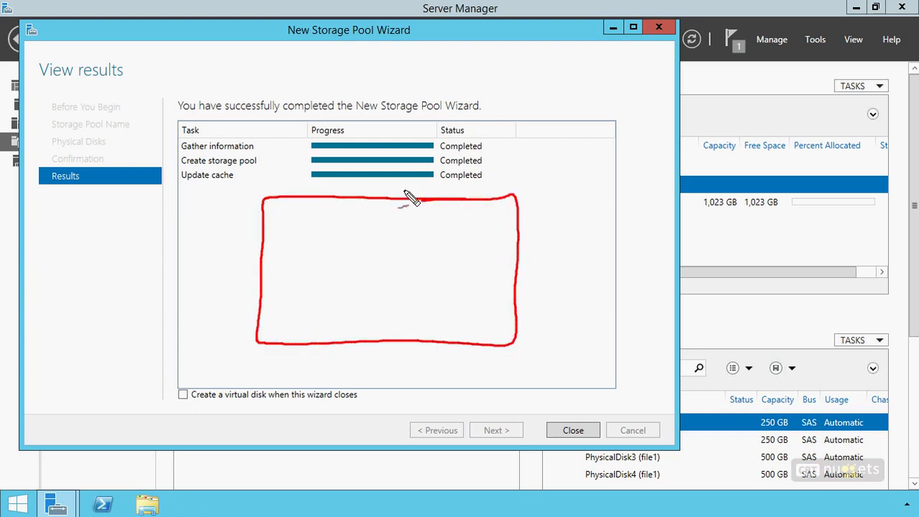
{"action": "left_click_drag", "start_coordinate": [408, 194], "coordinate": [441, 191]}
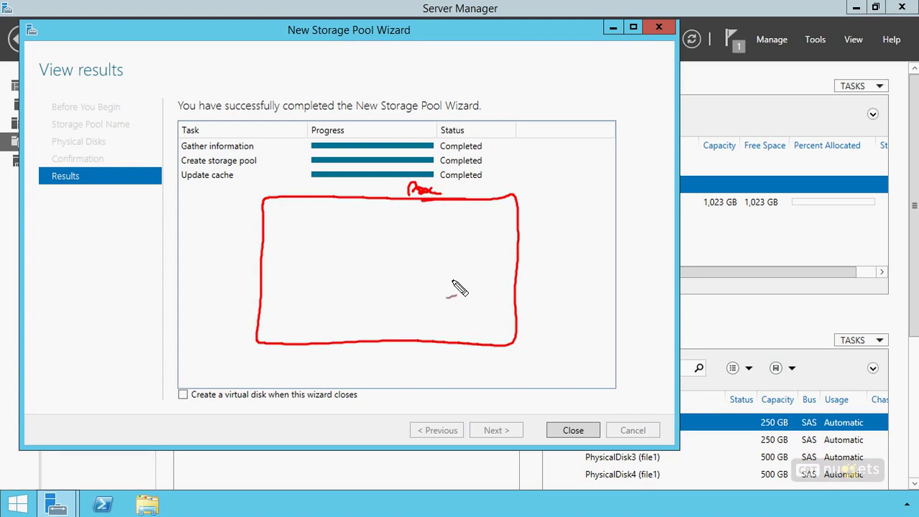
{"action": "mouse_move", "coordinate": [492, 212]}
{"action": "left_mouse_down"}
{"action": "mouse_move", "coordinate": [415, 212]}
{"action": "mouse_move", "coordinate": [375, 315]}
{"action": "mouse_move", "coordinate": [470, 320]}
{"action": "mouse_move", "coordinate": [493, 214]}
{"action": "left_mouse_up"}
{"action": "mouse_move", "coordinate": [358, 215]}
{"action": "left_mouse_down"}
{"action": "mouse_move", "coordinate": [275, 213]}
{"action": "mouse_move", "coordinate": [285, 324]}
{"action": "mouse_move", "coordinate": [359, 260]}
{"action": "mouse_move", "coordinate": [360, 214]}
{"action": "left_mouse_up"}
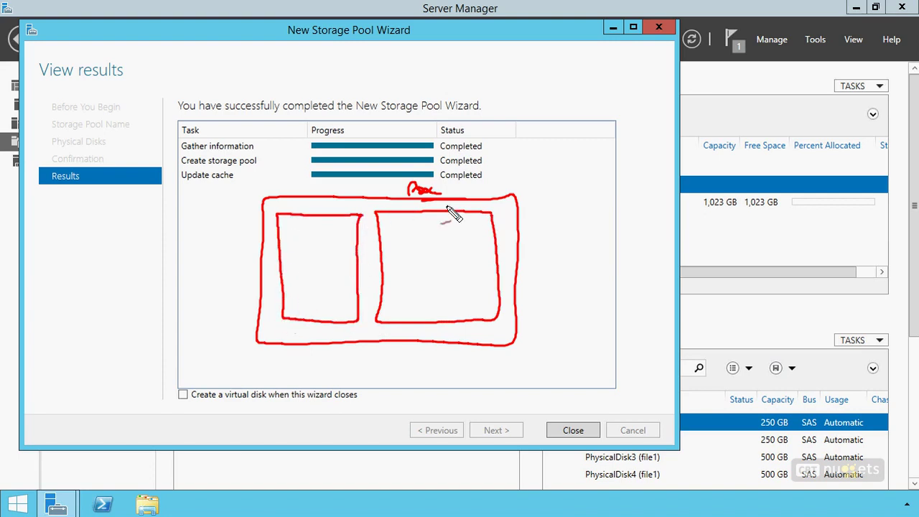
{"action": "mouse_move", "coordinate": [435, 205]}
{"action": "left_mouse_down"}
{"action": "mouse_move", "coordinate": [476, 210]}
{"action": "mouse_move", "coordinate": [431, 272]}
{"action": "mouse_move", "coordinate": [477, 310]}
{"action": "mouse_move", "coordinate": [487, 224]}
{"action": "mouse_move", "coordinate": [443, 229]}
{"action": "mouse_move", "coordinate": [488, 229]}
{"action": "mouse_move", "coordinate": [467, 270]}
{"action": "left_mouse_up"}
{"action": "left_click_drag", "start_coordinate": [465, 256], "coordinate": [460, 272]}
{"action": "left_click_drag", "start_coordinate": [451, 262], "coordinate": [471, 262]}
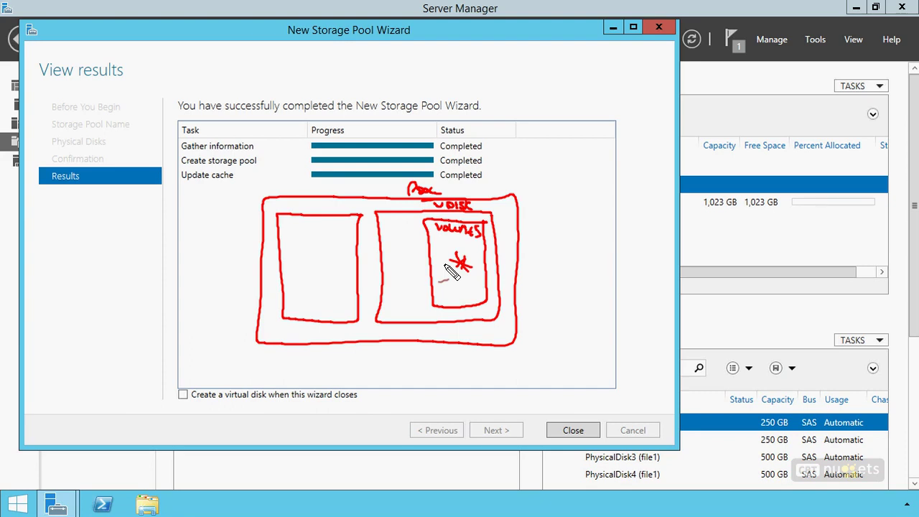
{"action": "left_click_drag", "start_coordinate": [400, 188], "coordinate": [375, 174]}
{"action": "key", "text": "Escape"}
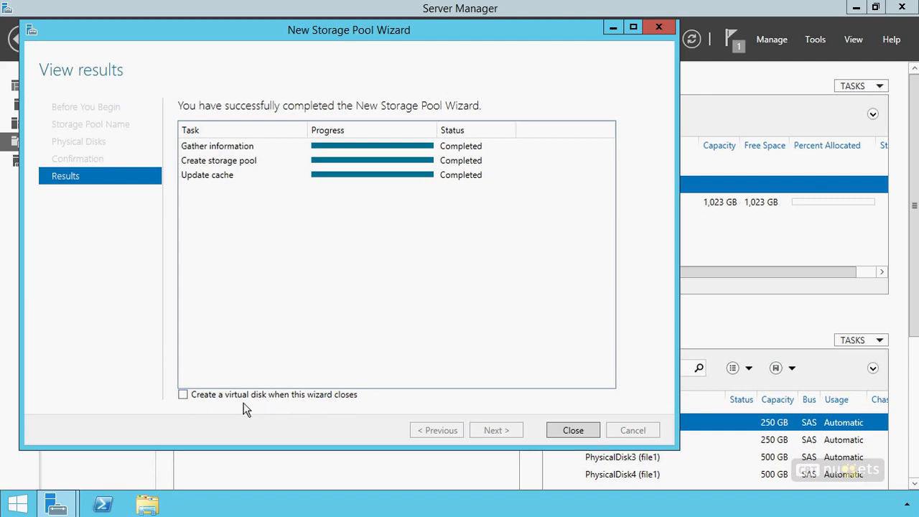
Step: Close the finished New Storage Pool Wizard and open the properties of StoragePool1
{"action": "left_click", "coordinate": [564, 430]}
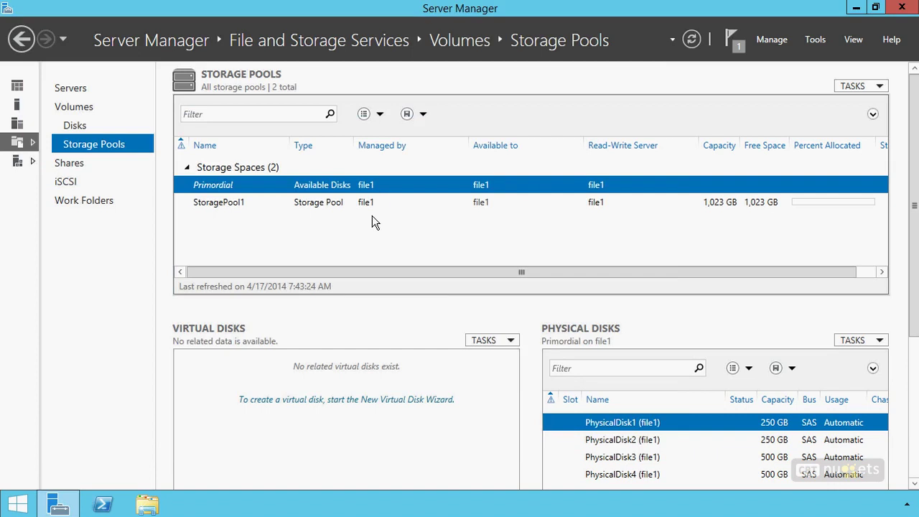
{"action": "left_click", "coordinate": [313, 204]}
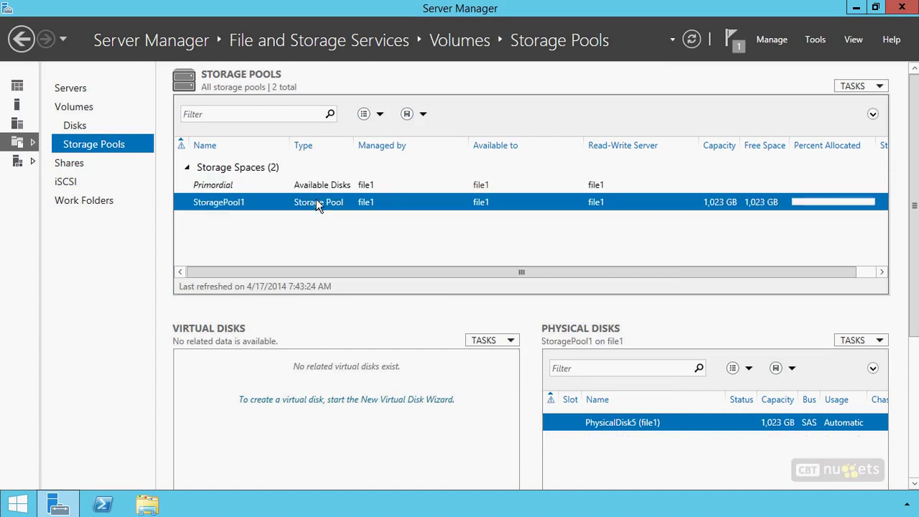
{"action": "right_click", "coordinate": [317, 204]}
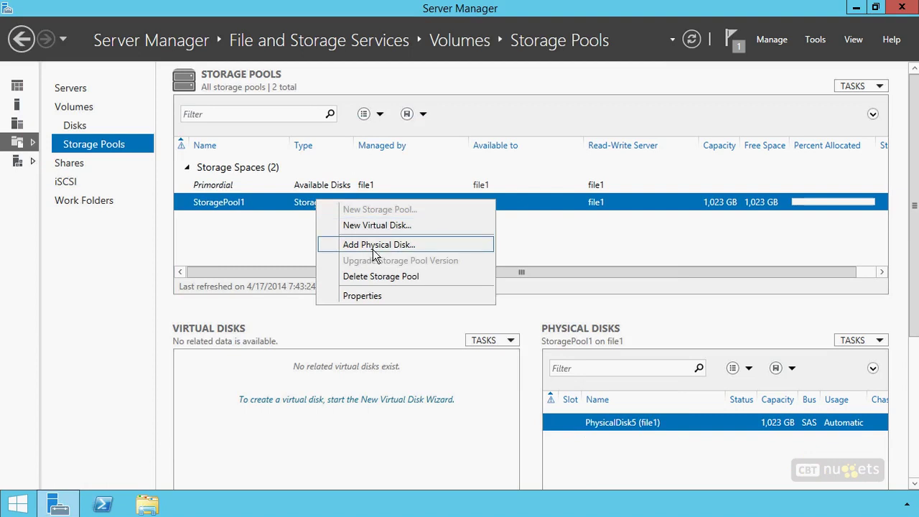
{"action": "left_click", "coordinate": [367, 297]}
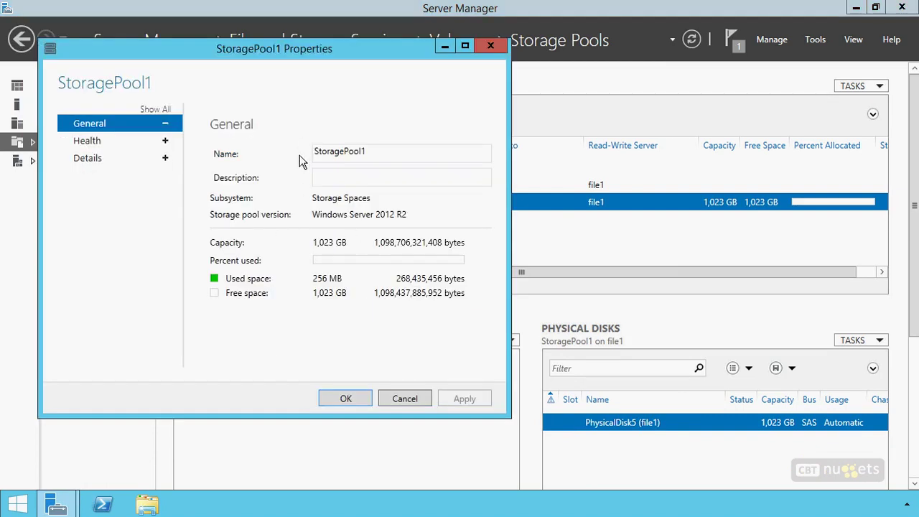
Step: Show all property sections of StoragePool1, review its health and details, and close the properties without changes
{"action": "left_click", "coordinate": [161, 109]}
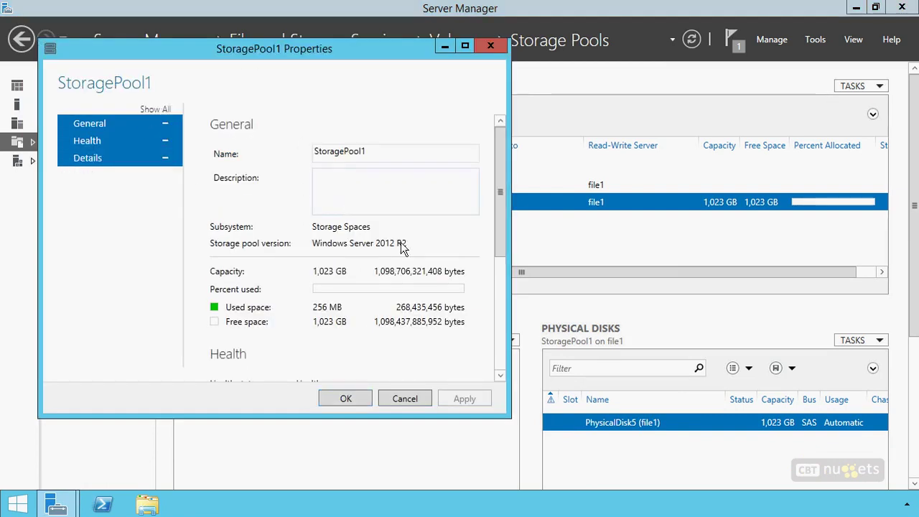
{"action": "left_click_drag", "start_coordinate": [498, 201], "coordinate": [503, 333]}
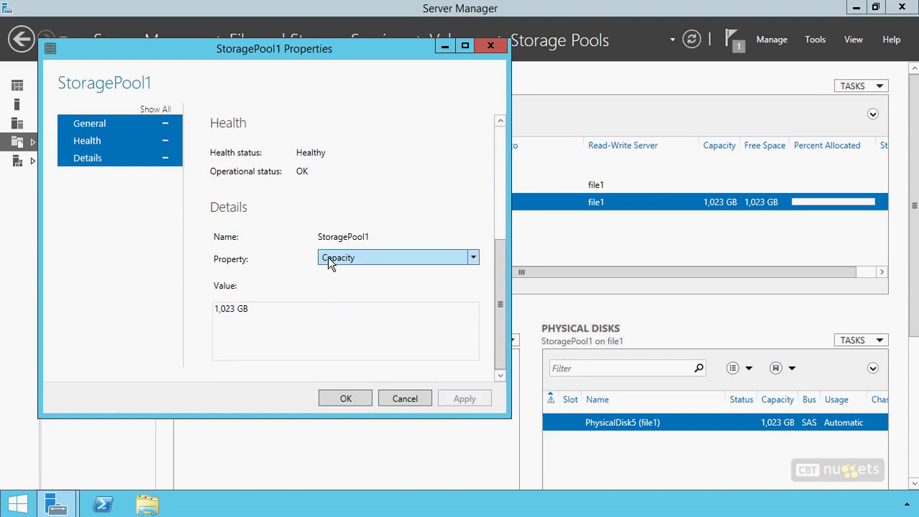
{"action": "left_click", "coordinate": [404, 398]}
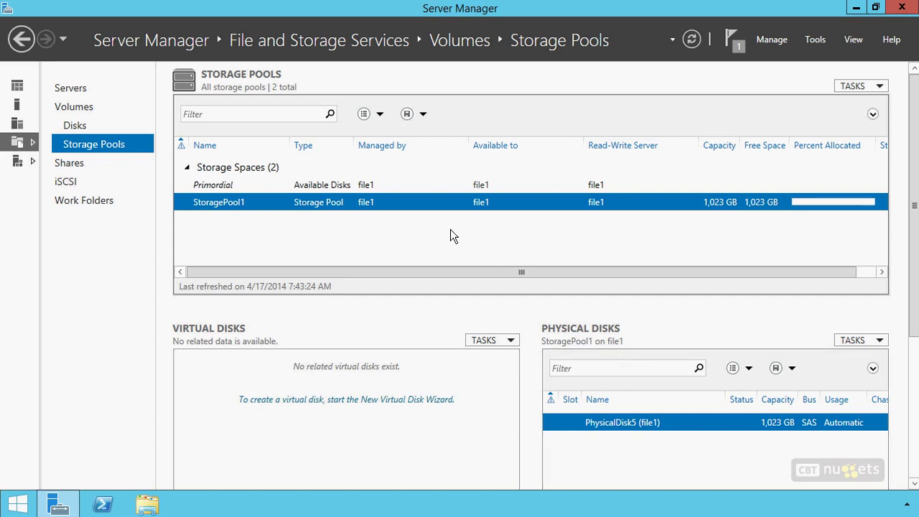
Step: Start a new storage pool from the Primordial disks, name it StoragePool2, and select all the available physical disks for it
{"action": "left_click", "coordinate": [333, 185]}
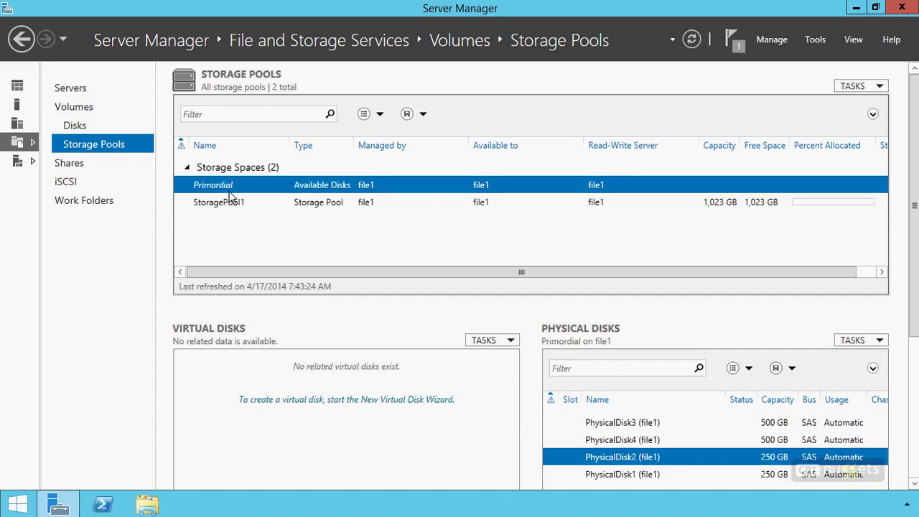
{"action": "left_click", "coordinate": [853, 87]}
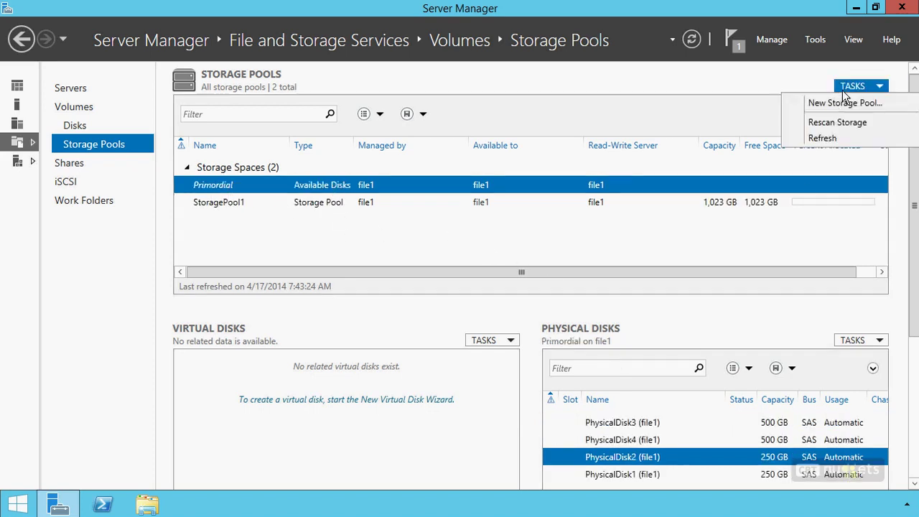
{"action": "left_click", "coordinate": [829, 100]}
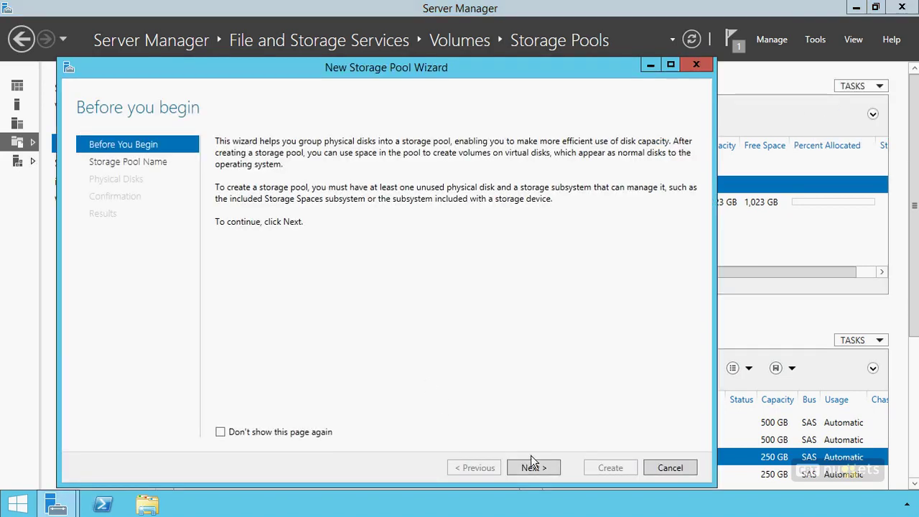
{"action": "left_click", "coordinate": [518, 466]}
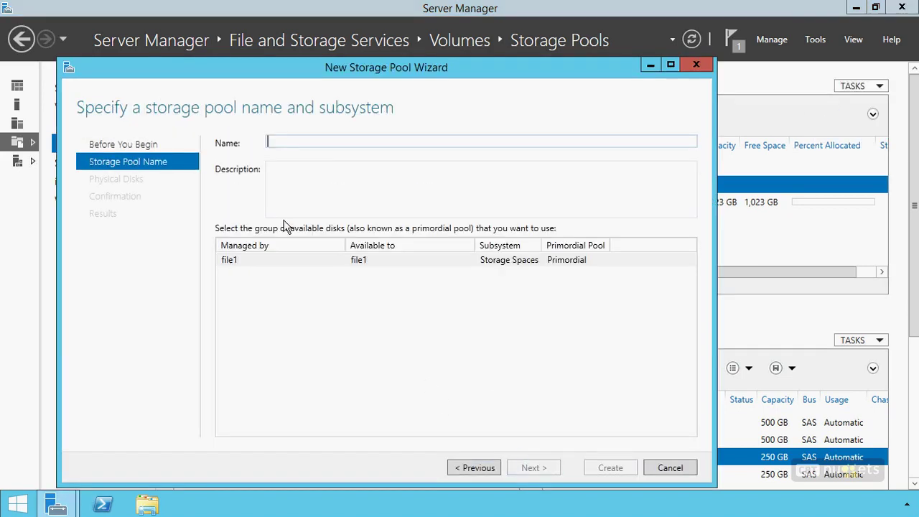
{"action": "type", "text": "Stro"}
{"action": "key", "text": "BackSpace"}
{"action": "key", "text": "BackSpace"}
{"action": "type", "text": "oragePool2"}
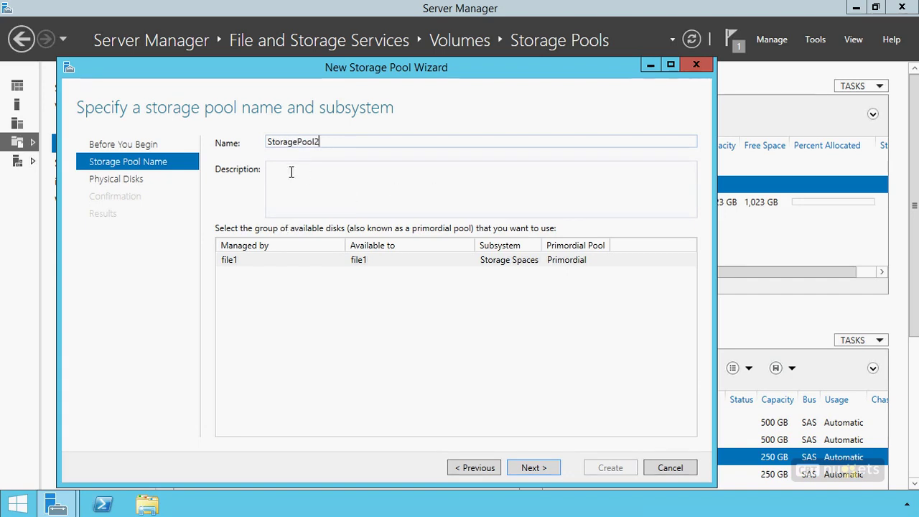
{"action": "left_click", "coordinate": [534, 468]}
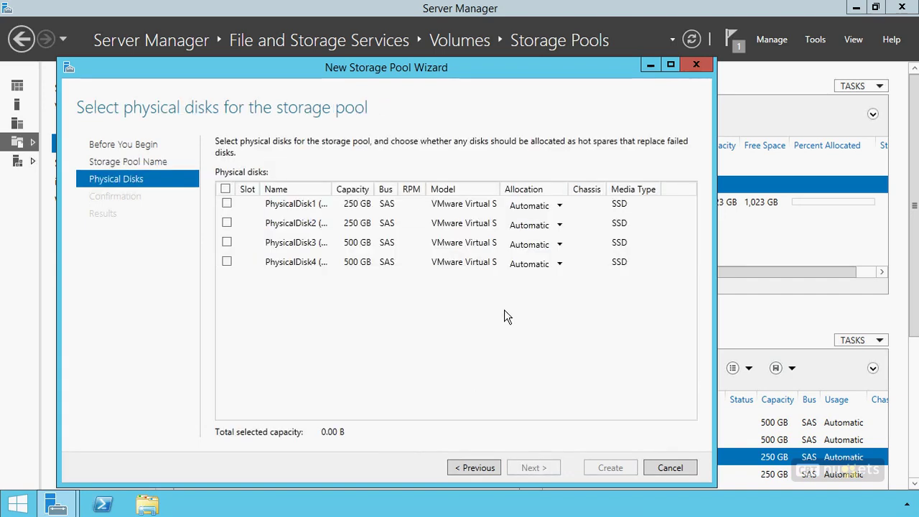
{"action": "left_click", "coordinate": [226, 190]}
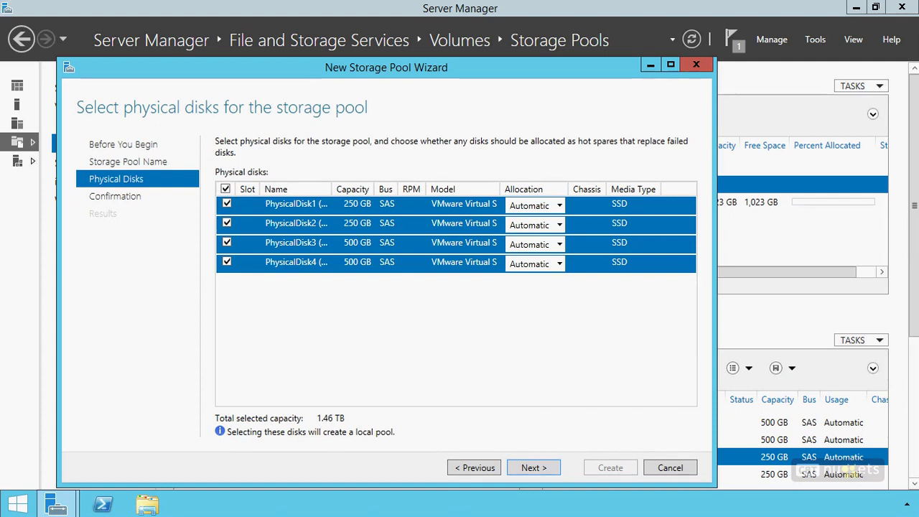
{"action": "mouse_move", "coordinate": [350, 285]}
{"action": "left_mouse_down"}
{"action": "mouse_move", "coordinate": [321, 319]}
{"action": "mouse_move", "coordinate": [327, 351]}
{"action": "mouse_move", "coordinate": [345, 366]}
{"action": "left_mouse_up"}
{"action": "mouse_move", "coordinate": [388, 304]}
{"action": "left_mouse_down"}
{"action": "mouse_move", "coordinate": [395, 287]}
{"action": "mouse_move", "coordinate": [390, 322]}
{"action": "mouse_move", "coordinate": [402, 339]}
{"action": "mouse_move", "coordinate": [359, 349]}
{"action": "left_mouse_up"}
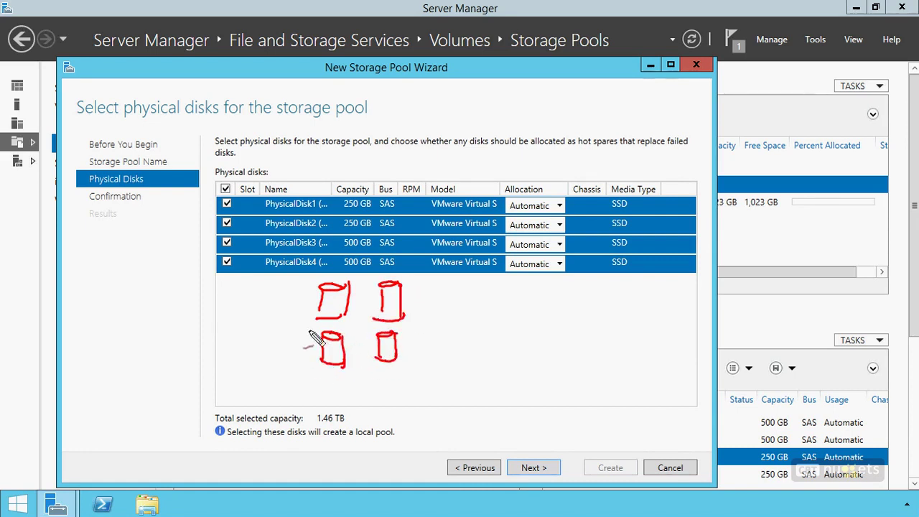
{"action": "left_click_drag", "start_coordinate": [254, 301], "coordinate": [271, 303]}
{"action": "left_click_drag", "start_coordinate": [250, 340], "coordinate": [278, 348]}
{"action": "mouse_move", "coordinate": [289, 300]}
{"action": "left_mouse_down"}
{"action": "mouse_move", "coordinate": [309, 300]}
{"action": "mouse_move", "coordinate": [302, 307]}
{"action": "left_mouse_up"}
{"action": "mouse_move", "coordinate": [284, 345]}
{"action": "left_mouse_down"}
{"action": "mouse_move", "coordinate": [305, 345]}
{"action": "mouse_move", "coordinate": [299, 351]}
{"action": "left_mouse_up"}
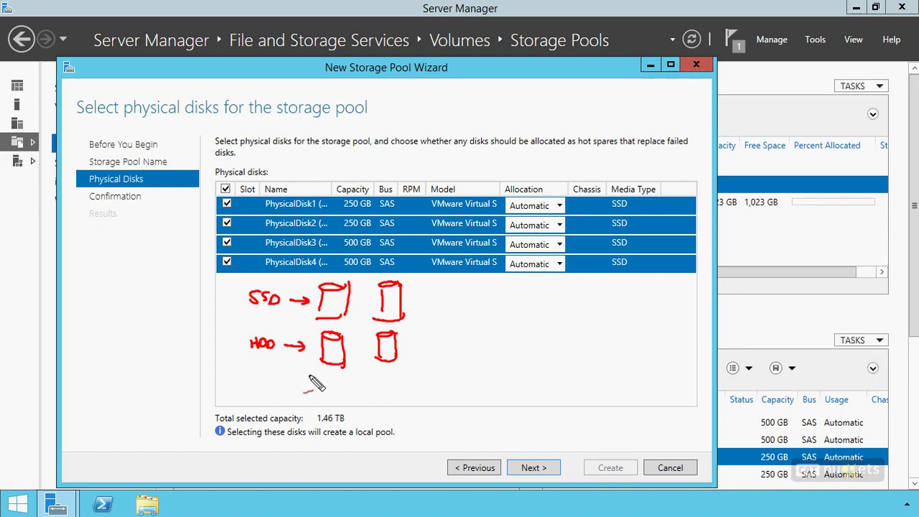
{"action": "key", "text": "Escape"}
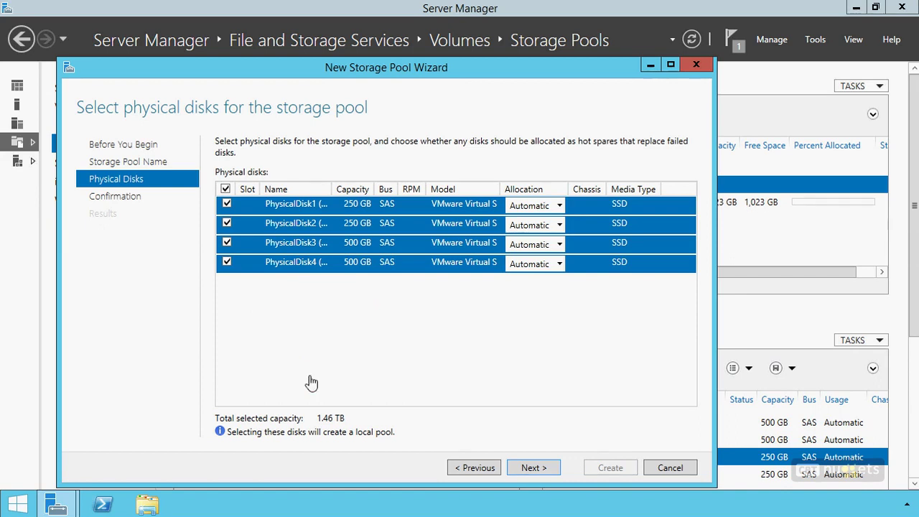
Step: Create StoragePool2 with the selected disks, close the finished wizard, and select the new pool in the storage pools list
{"action": "left_click", "coordinate": [532, 468]}
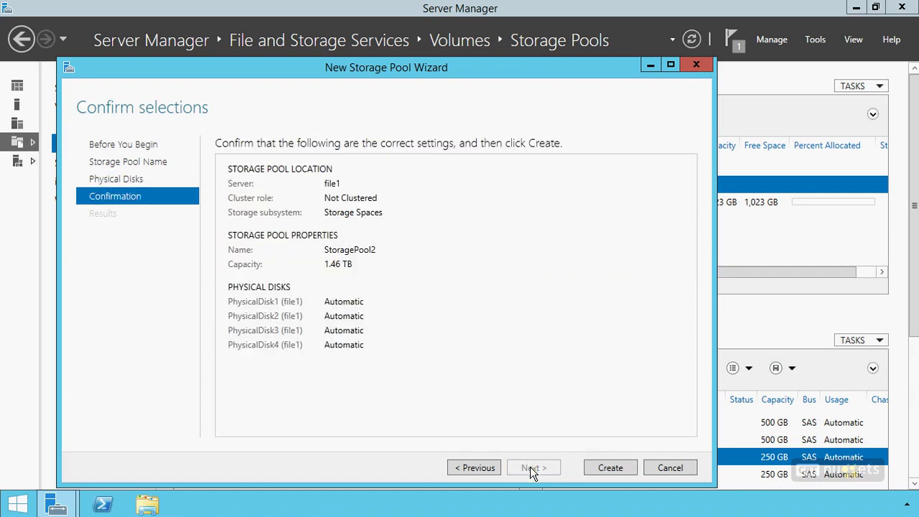
{"action": "left_click", "coordinate": [610, 468]}
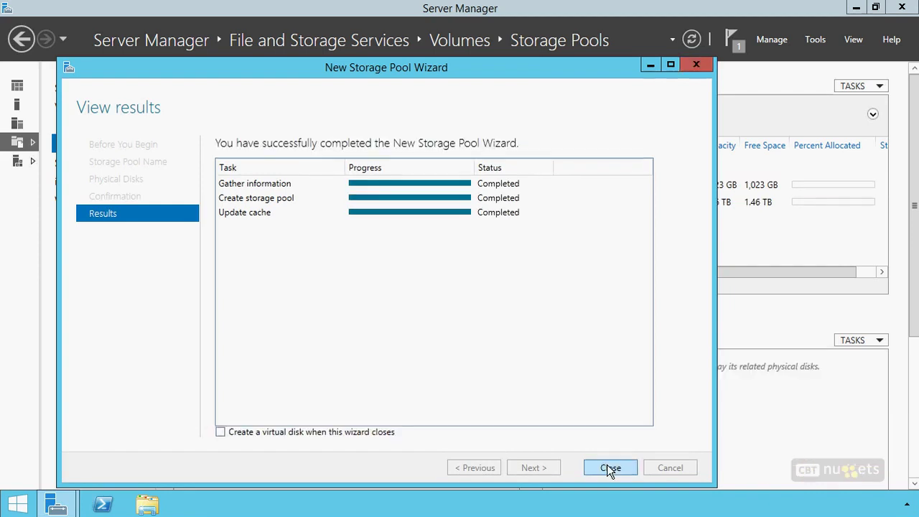
{"action": "left_click", "coordinate": [609, 467]}
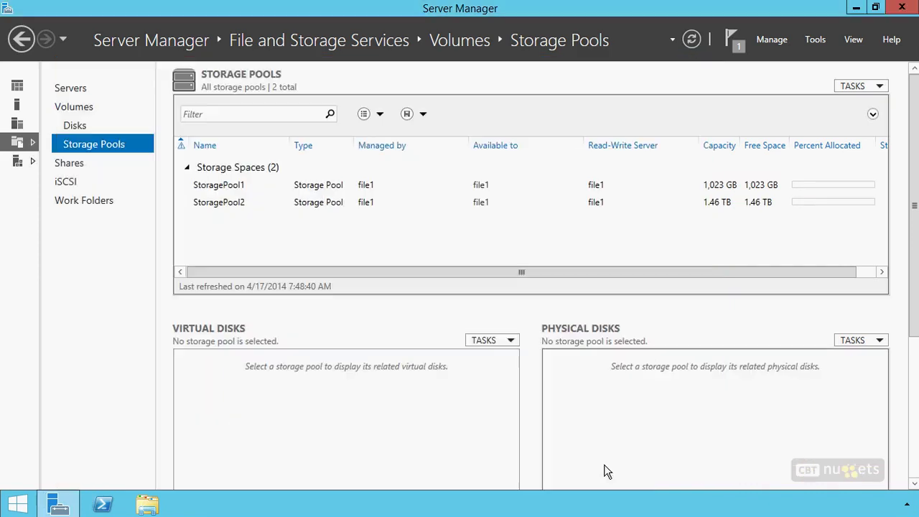
{"action": "left_click", "coordinate": [314, 208]}
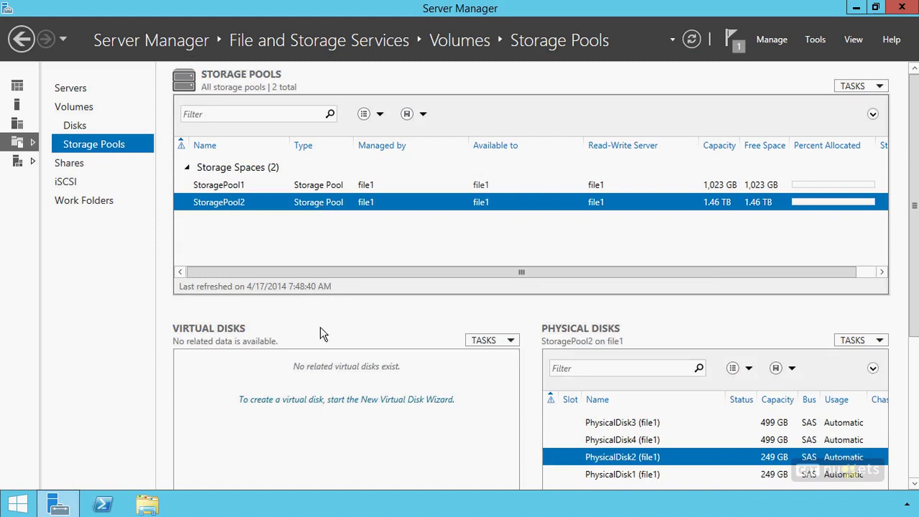
{"action": "left_click", "coordinate": [344, 404]}
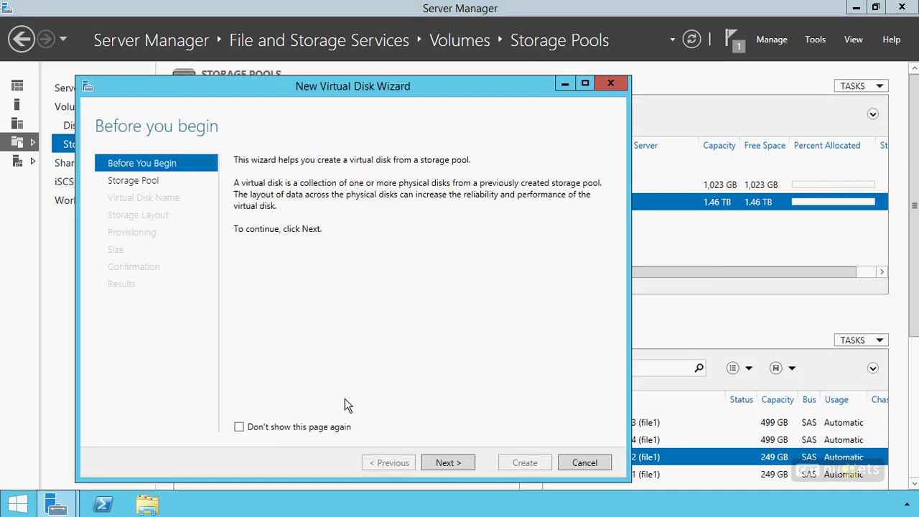
{"action": "left_click", "coordinate": [443, 461]}
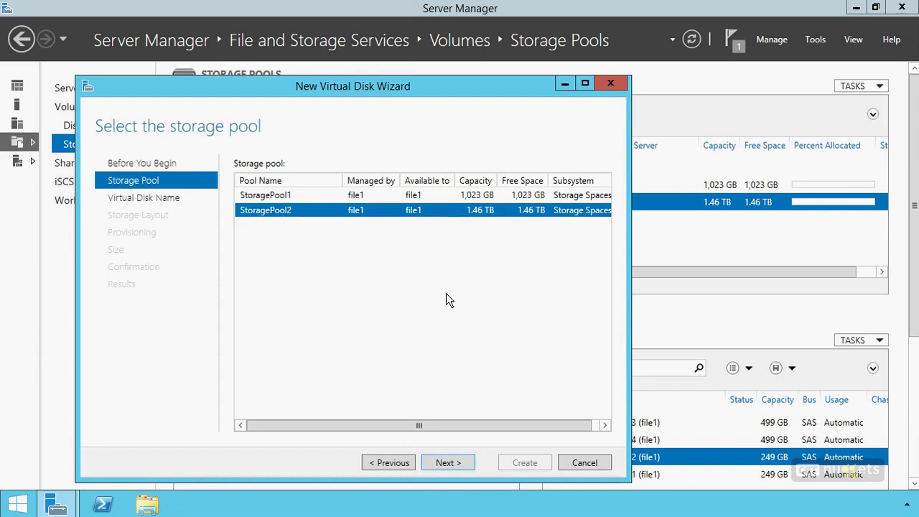
{"action": "left_click", "coordinate": [455, 464]}
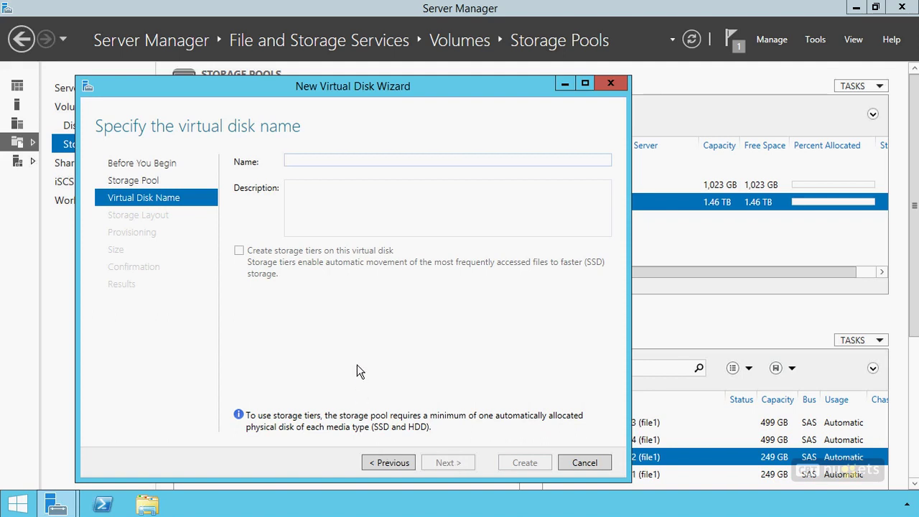
{"action": "type", "text": "VirtualDIsk1"}
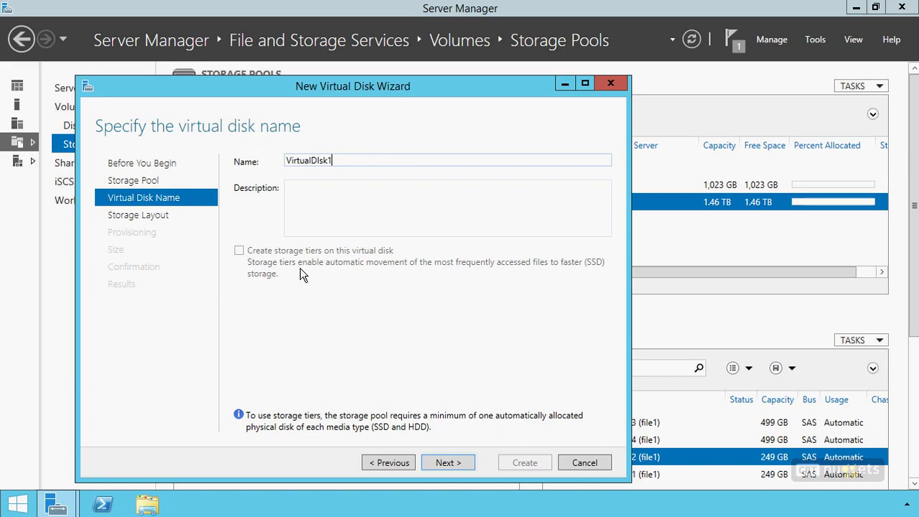
{"action": "left_click", "coordinate": [588, 464]}
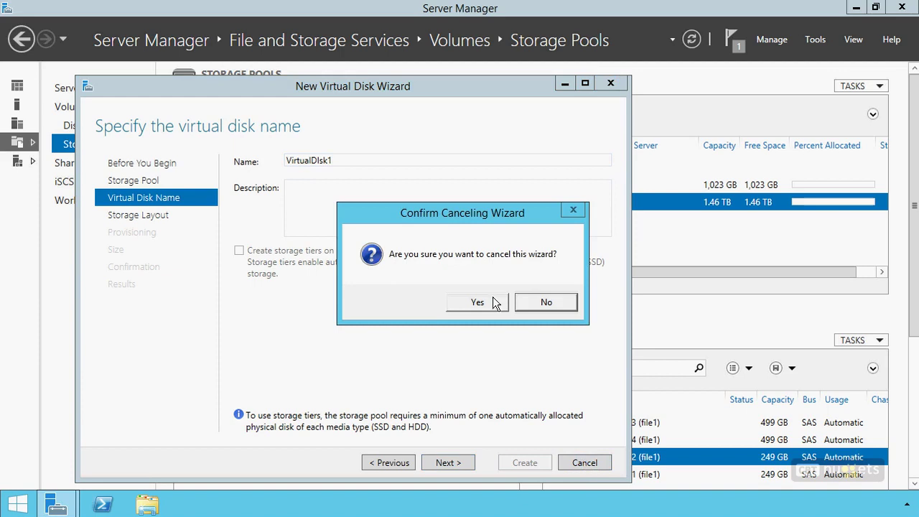
{"action": "left_click", "coordinate": [477, 302]}
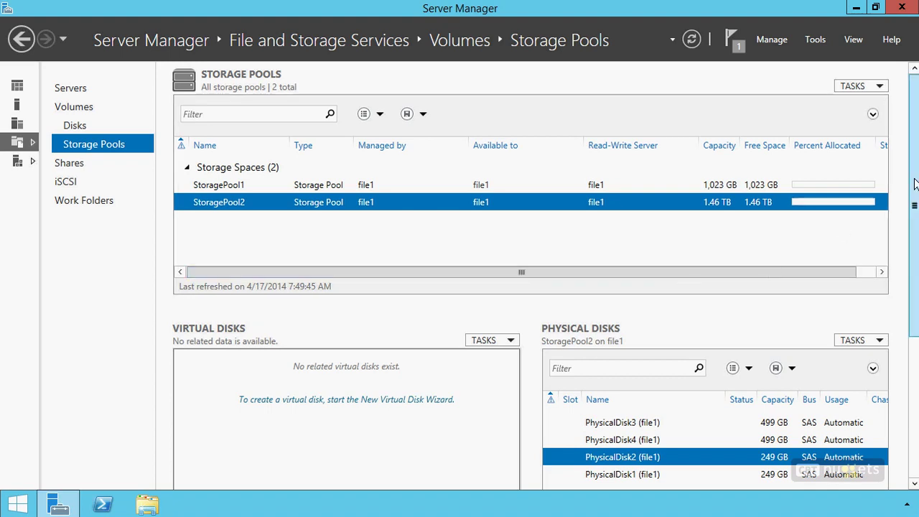
Step: Check the media type of the physical disks that belong to StoragePool2
{"action": "scroll", "coordinate": [915, 280], "scroll_direction": "down", "scroll_amount": 2}
{"action": "scroll", "coordinate": [915, 280], "scroll_direction": "down", "scroll_amount": 2}
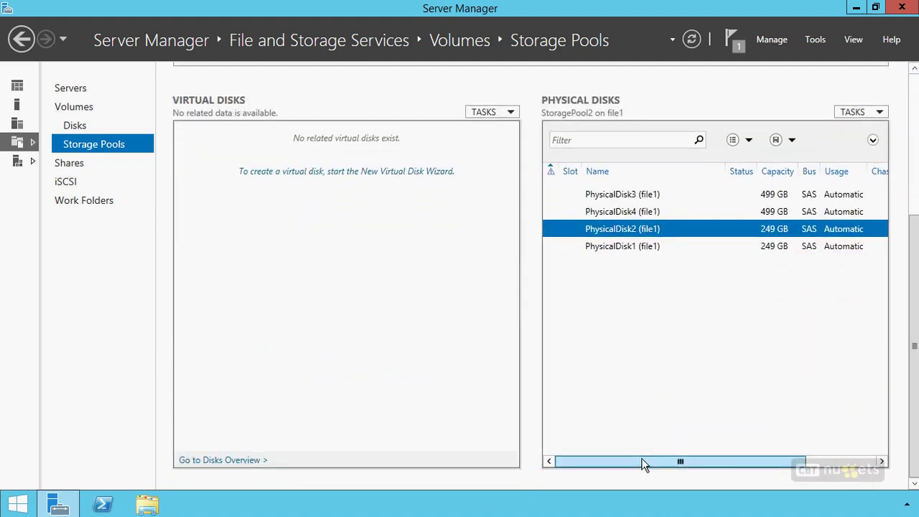
{"action": "left_click_drag", "start_coordinate": [642, 463], "coordinate": [730, 465]}
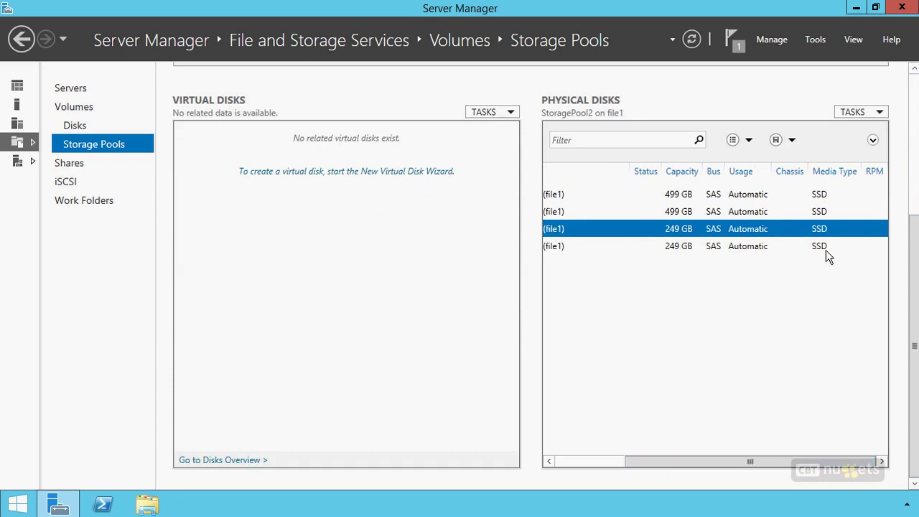
{"action": "left_click", "coordinate": [584, 463]}
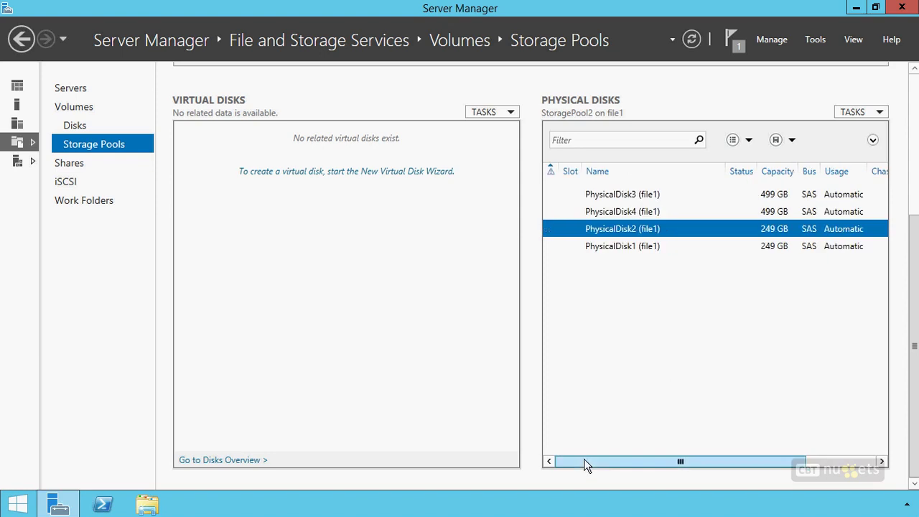
{"action": "scroll", "coordinate": [903, 90], "scroll_direction": "up", "scroll_amount": 3}
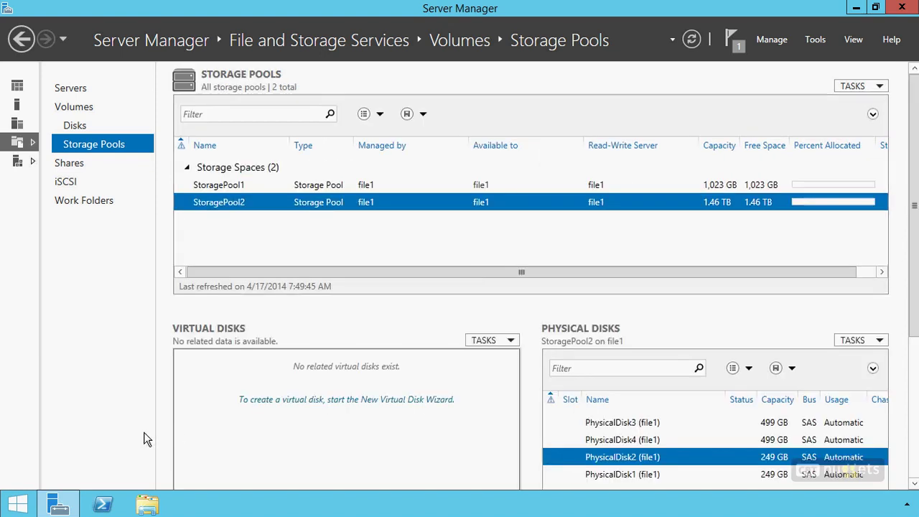
Step: Open Windows PowerShell as administrator and list the server's physical disks with Get-PhysicalDisk
{"action": "right_click", "coordinate": [108, 504]}
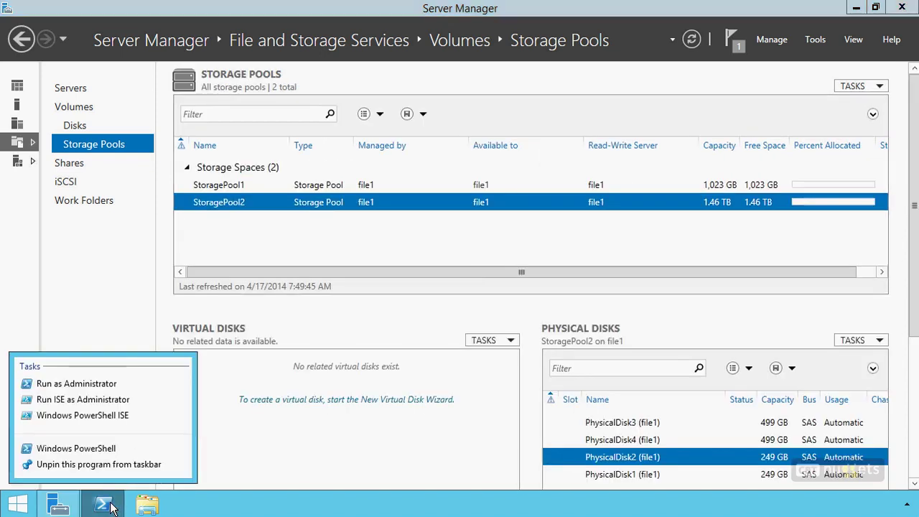
{"action": "left_click", "coordinate": [105, 385]}
{"action": "left_click", "coordinate": [522, 278]}
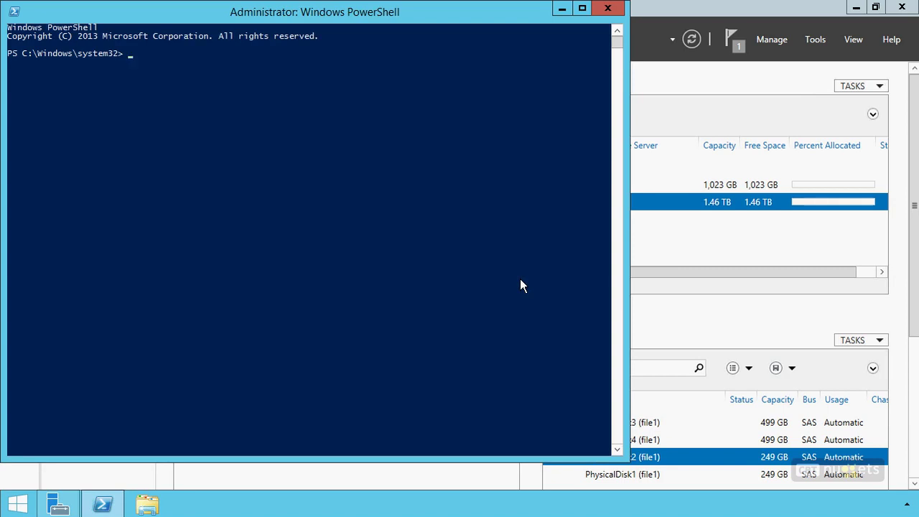
{"action": "type", "text": "get-physi"}
{"action": "key", "text": "Tab"}
{"action": "key", "text": "Return"}
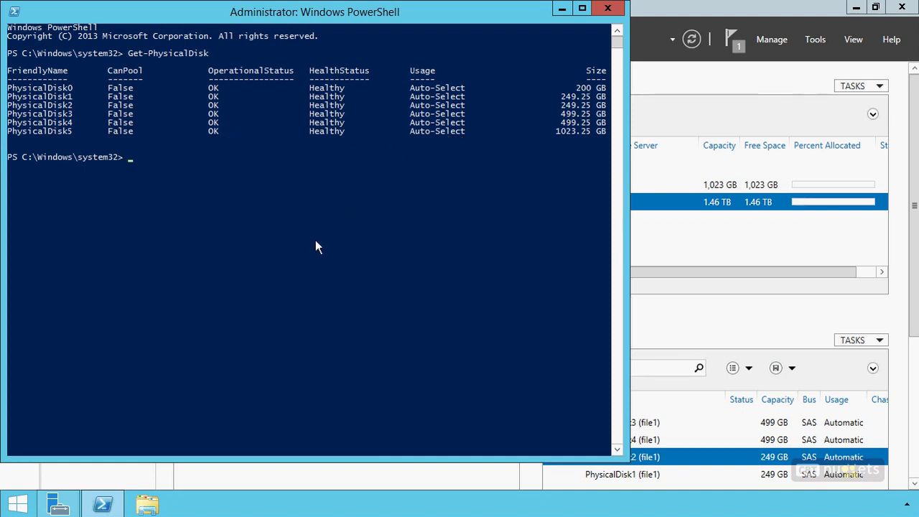
Step: List the physical disks as a table of name, size and media type with Get-PhysicalDisk | ft friendlyname,size,mediatype
{"action": "key", "text": "Up"}
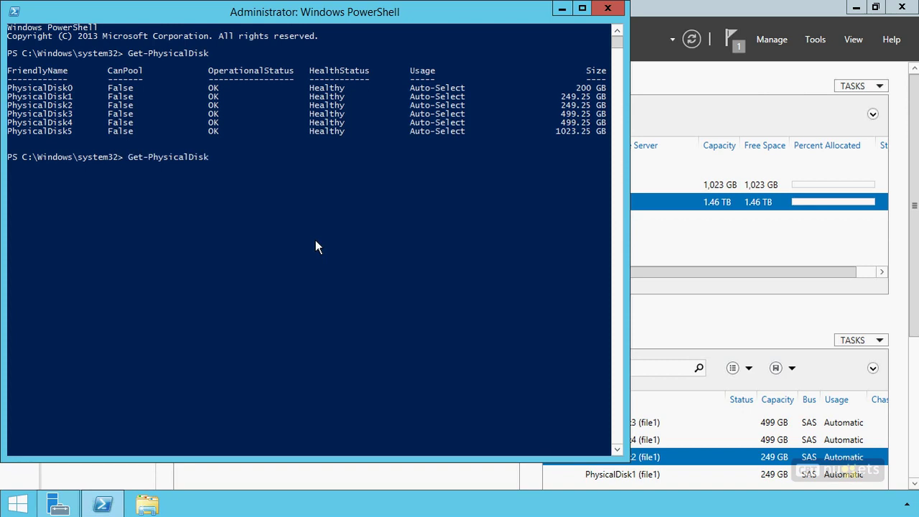
{"action": "type", "text": "| where size -e"}
{"action": "key", "text": "BackSpace"}
{"action": "key", "text": "BackSpace"}
{"action": "key", "text": "BackSpace"}
{"action": "key", "text": "BackSpace"}
{"action": "key", "text": "BackSpace"}
{"action": "key", "text": "BackSpace"}
{"action": "key", "text": "BackSpace"}
{"action": "key", "text": "BackSpace"}
{"action": "key", "text": "BackSpace"}
{"action": "key", "text": "BackSpace"}
{"action": "key", "text": "BackSpace"}
{"action": "key", "text": "BackSpace"}
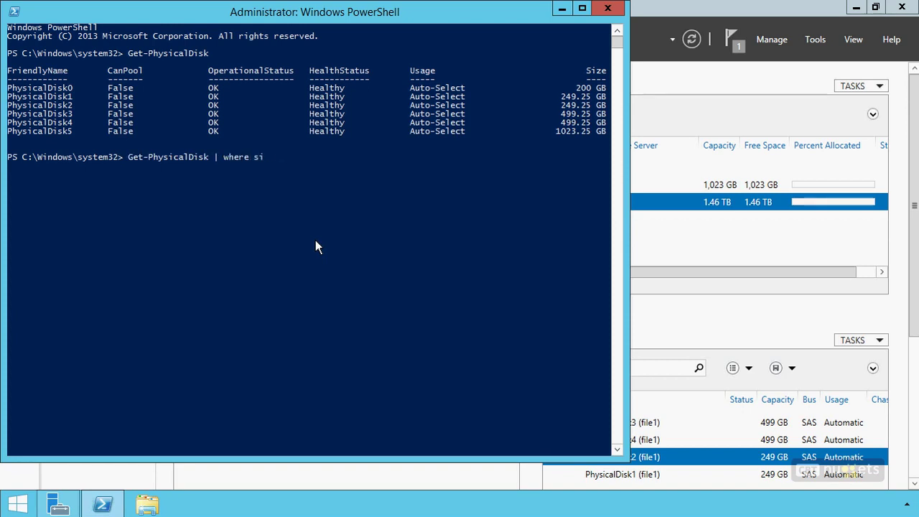
{"action": "key", "text": "BackSpace"}
{"action": "type", "text": "ft friendlyname,size,m"}
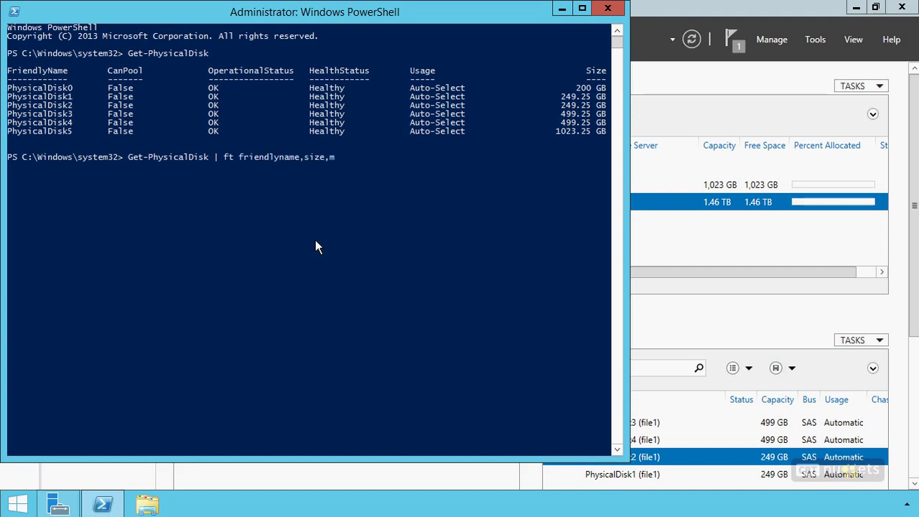
{"action": "type", "text": "ediatype"}
{"action": "key", "text": "Return"}
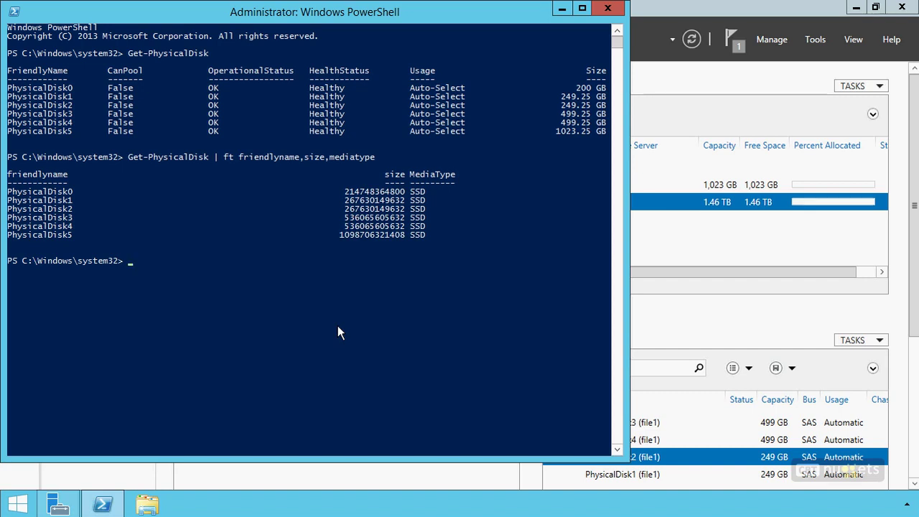
Step: List the server's storage pools with get-storagepool
{"action": "type", "text": "get-storag"}
{"action": "key", "text": "BackSpace"}
{"action": "key", "text": "BackSpace"}
{"action": "type", "text": "agepool"}
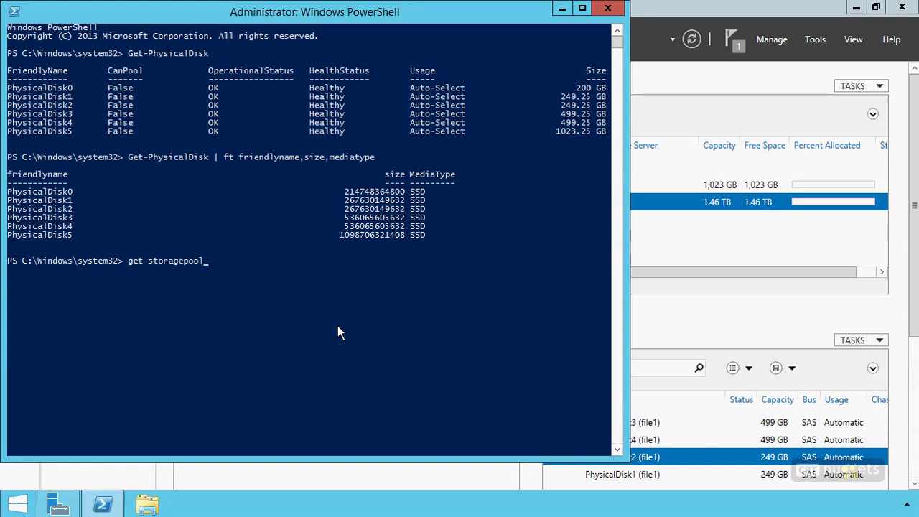
{"action": "key", "text": "Return"}
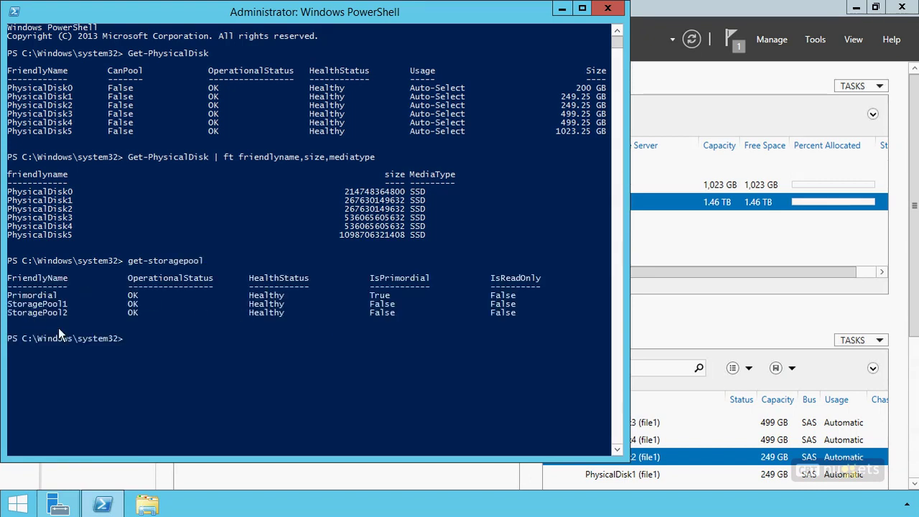
Step: List the physical disks that belong to the second pool with get-storagepool storagepool2 | Get-PhysicalDisk
{"action": "key", "text": "Up"}
{"action": "type", "text": "storagep"}
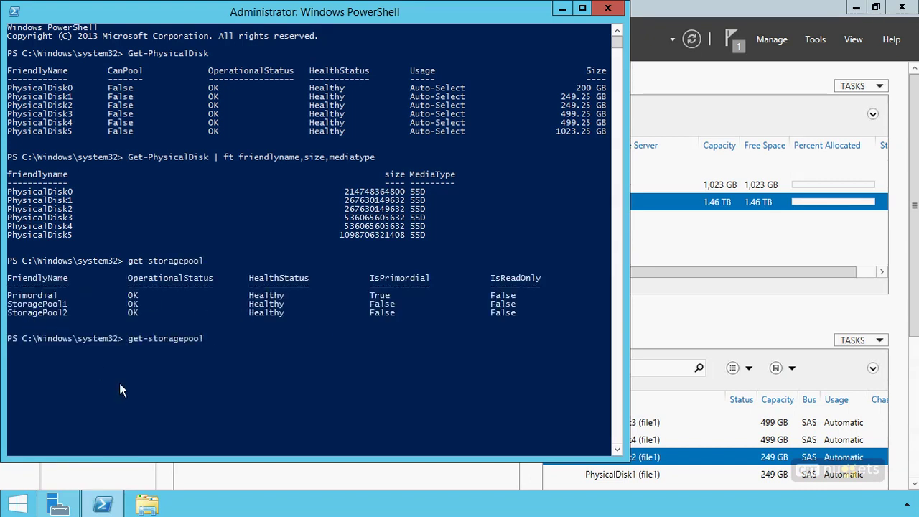
{"action": "type", "text": "ool2"}
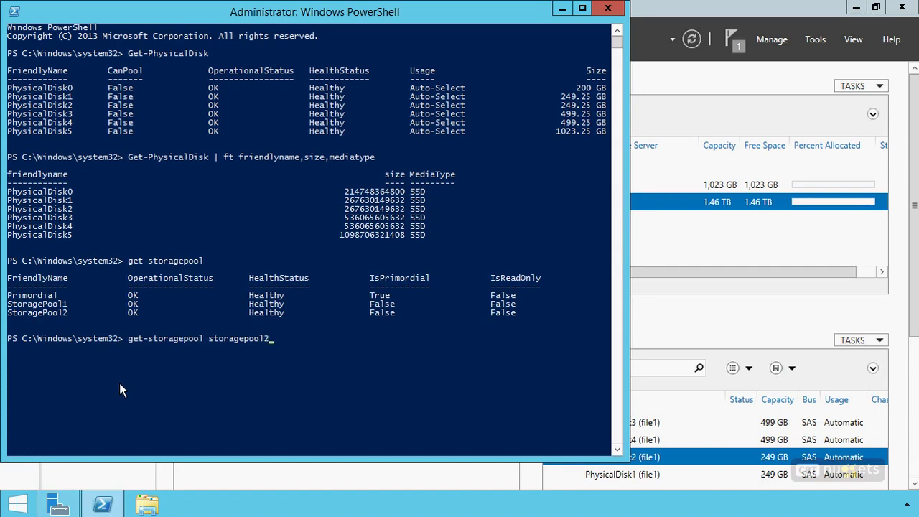
{"action": "type", "text": " | get-ph"}
{"action": "key", "text": "Tab"}
{"action": "key", "text": "Return"}
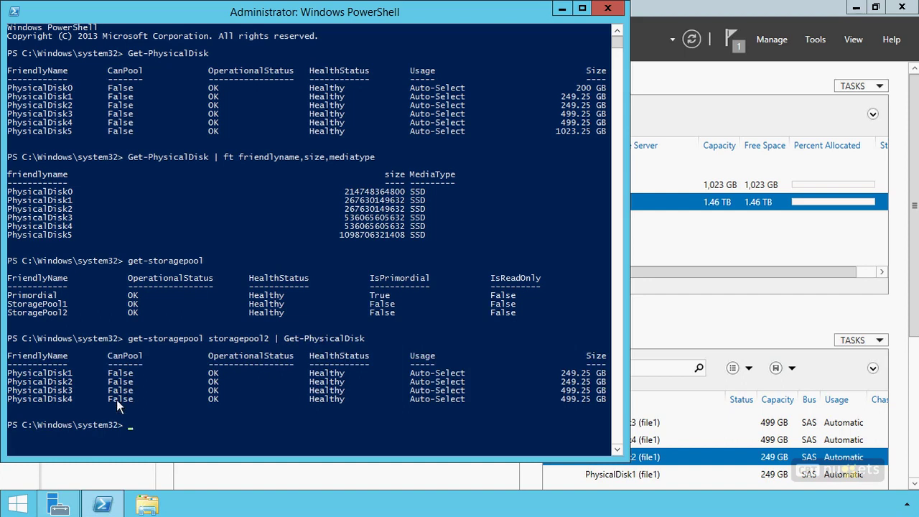
{"action": "key", "text": "Up"}
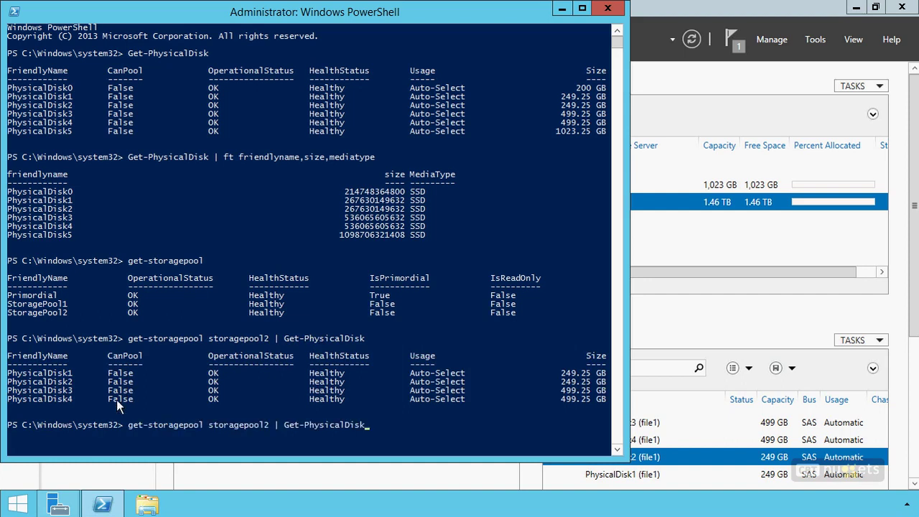
{"action": "type", "text": "| w"}
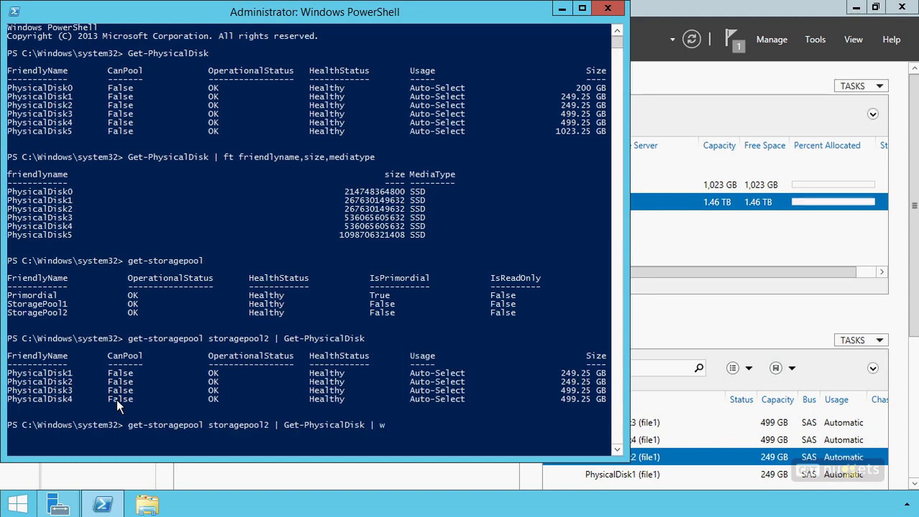
{"action": "type", "text": "here size -eq "}
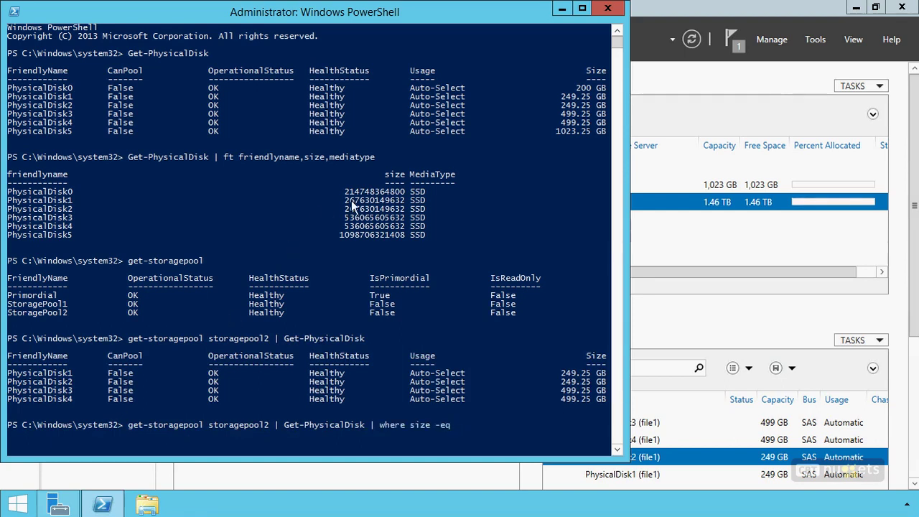
{"action": "type", "text": "26763014"}
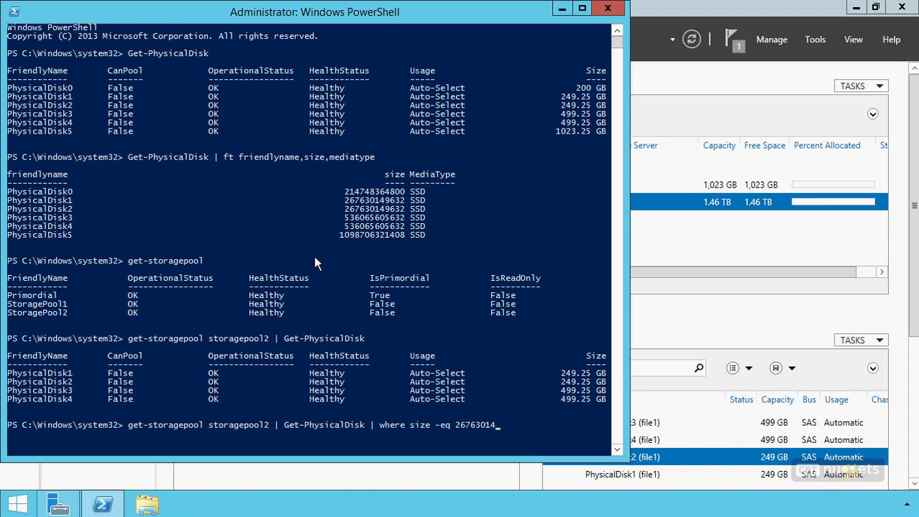
{"action": "type", "text": "9632"}
{"action": "key", "text": "Return"}
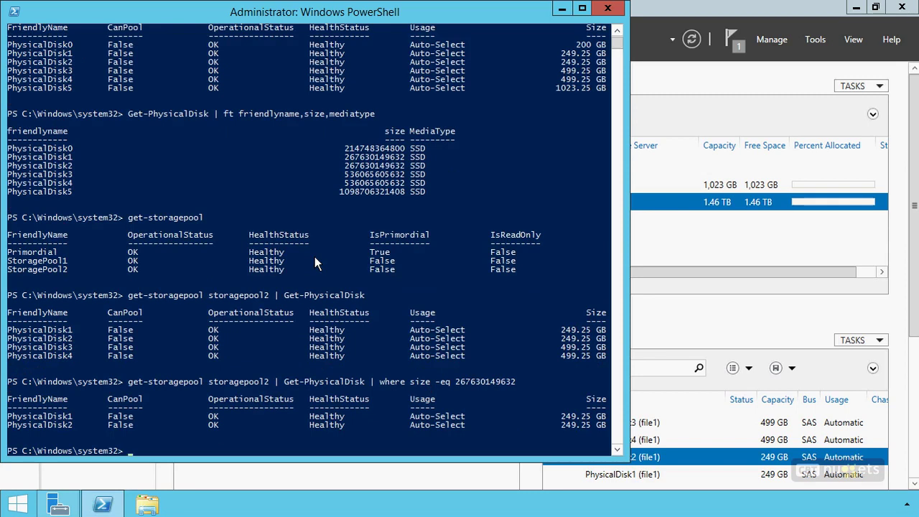
Step: Set the media type of the filtered storagepool2 disks to HDD by piping them to set-physicaldisk -MediaType HDD
{"action": "key", "text": "Up"}
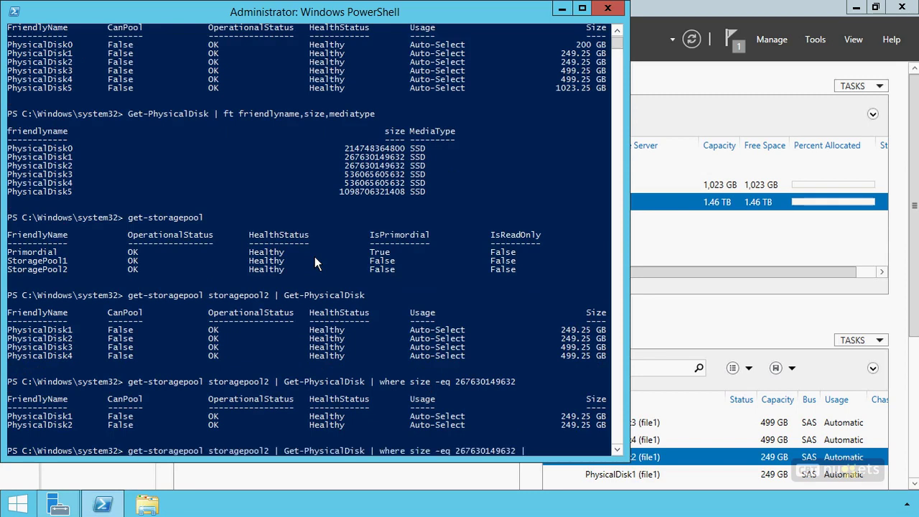
{"action": "type", "text": "| set-physicaldisk -MediaType"}
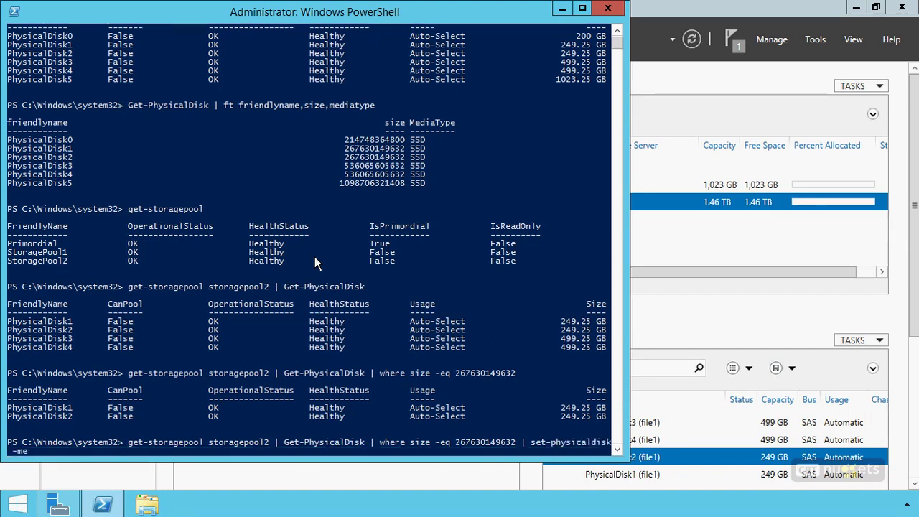
{"action": "type", "text": " HDD"}
{"action": "key", "text": "Return"}
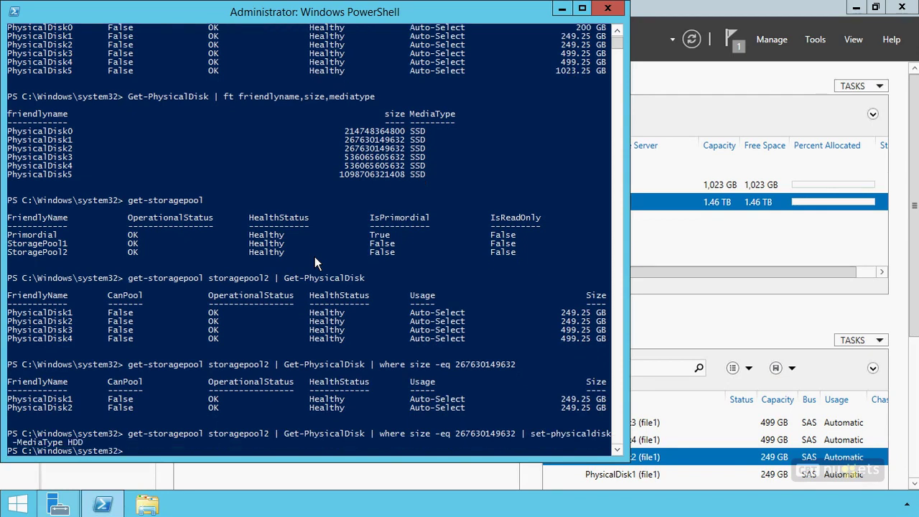
Step: Rerun the filtered disk listing and the Get-PhysicalDisk | ft friendlyname,size,mediatype table to check the media types
{"action": "key", "text": "Up"}
{"action": "key", "text": "Up"}
{"action": "key", "text": "Return"}
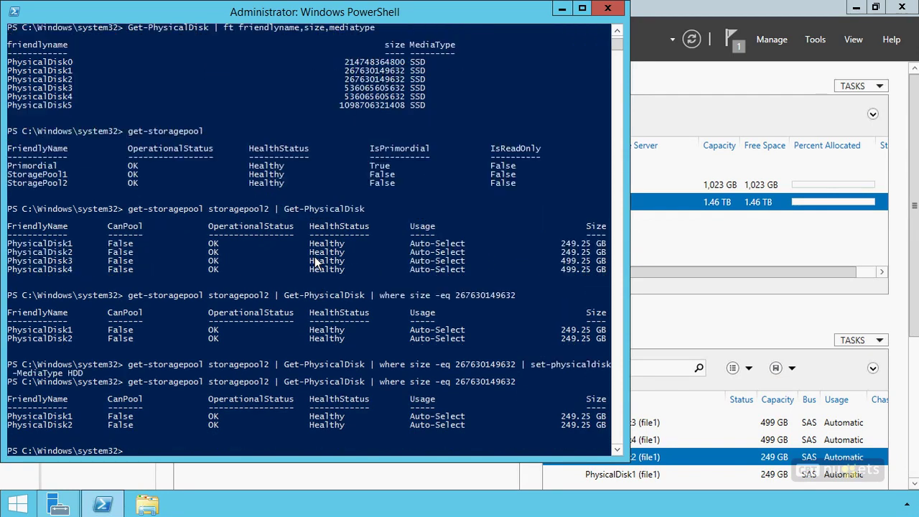
{"action": "key", "text": "Up"}
{"action": "key", "text": "Up"}
{"action": "key", "text": "Up"}
{"action": "key", "text": "Up"}
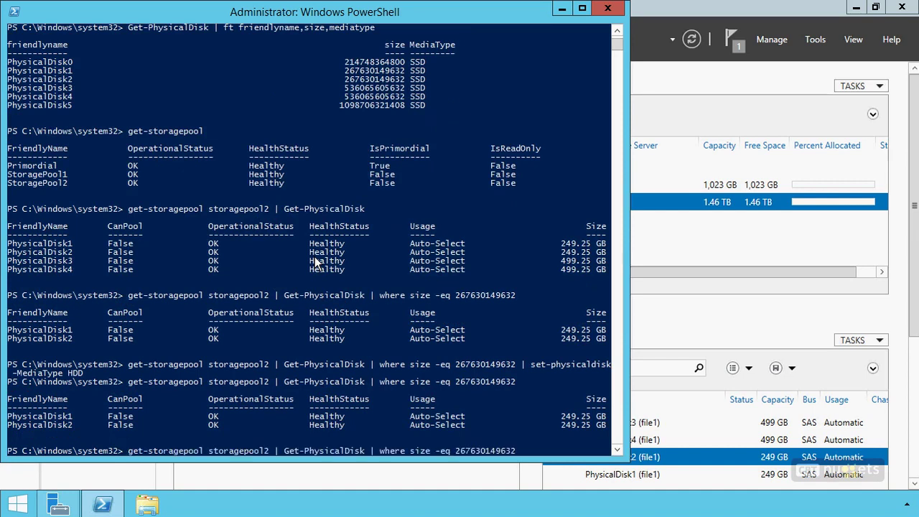
{"action": "key", "text": "Return"}
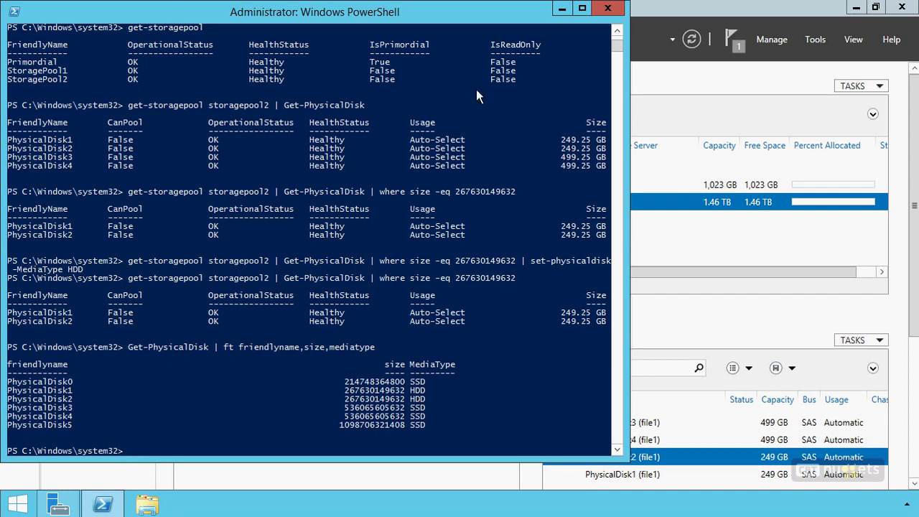
Step: Close PowerShell, refresh Server Manager, and check the media type of the physical disks in StoragePool2
{"action": "left_click", "coordinate": [607, 8]}
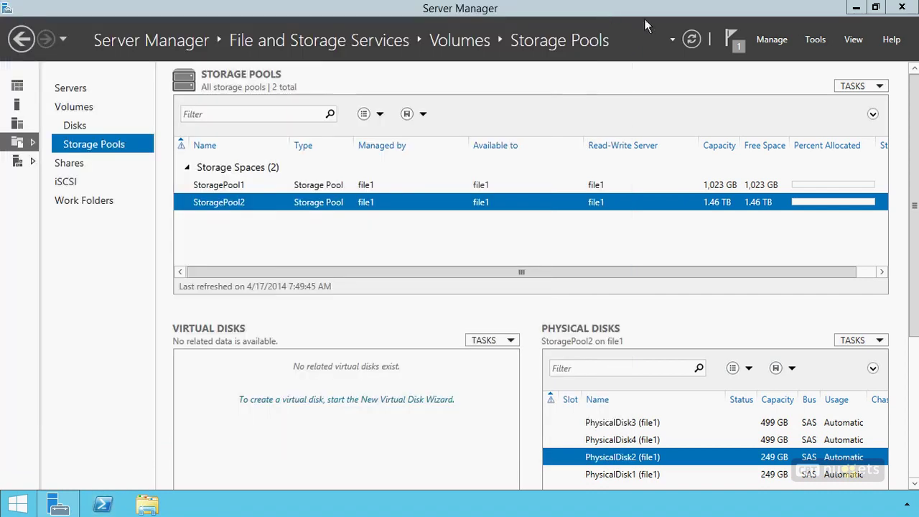
{"action": "left_click", "coordinate": [692, 40]}
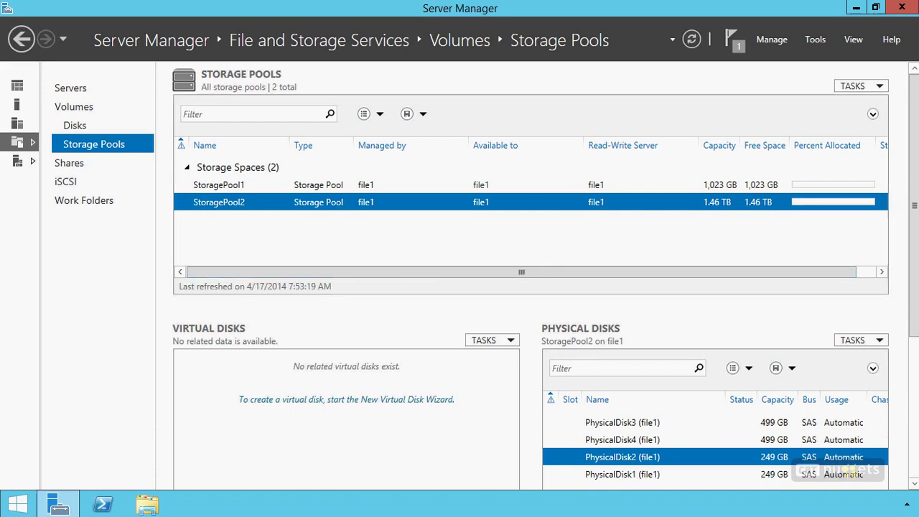
{"action": "left_click", "coordinate": [691, 40]}
{"action": "left_click", "coordinate": [914, 388]}
{"action": "left_click_drag", "start_coordinate": [715, 459], "coordinate": [783, 457]}
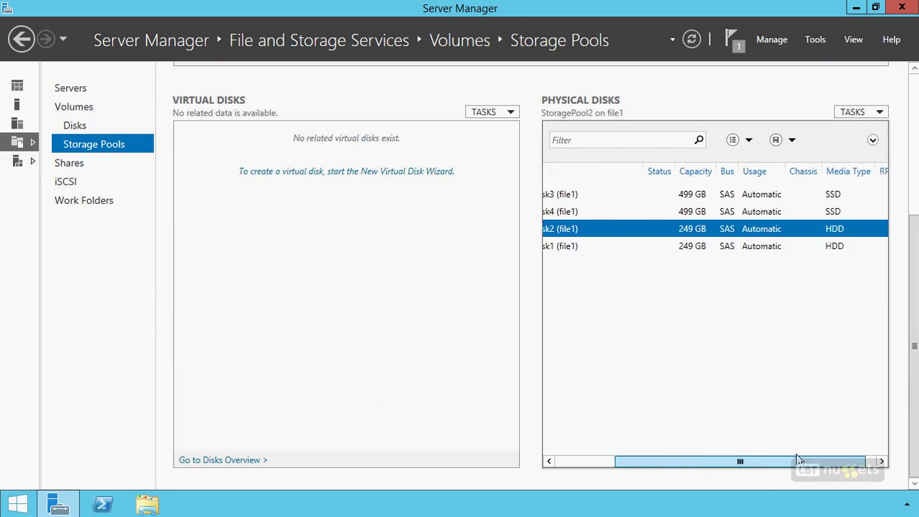
Step: Start the New Virtual Disk Wizard and keep StoragePool2 as the storage pool
{"action": "left_click", "coordinate": [915, 97]}
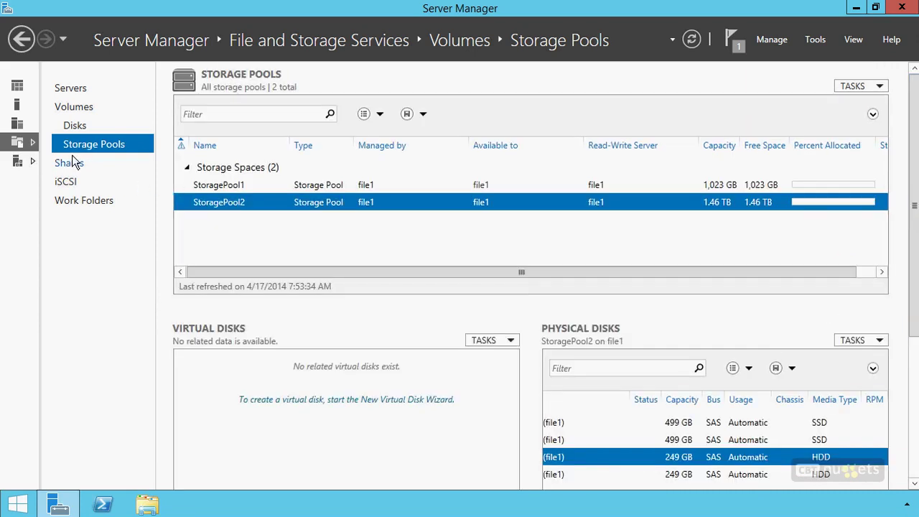
{"action": "left_click", "coordinate": [325, 399]}
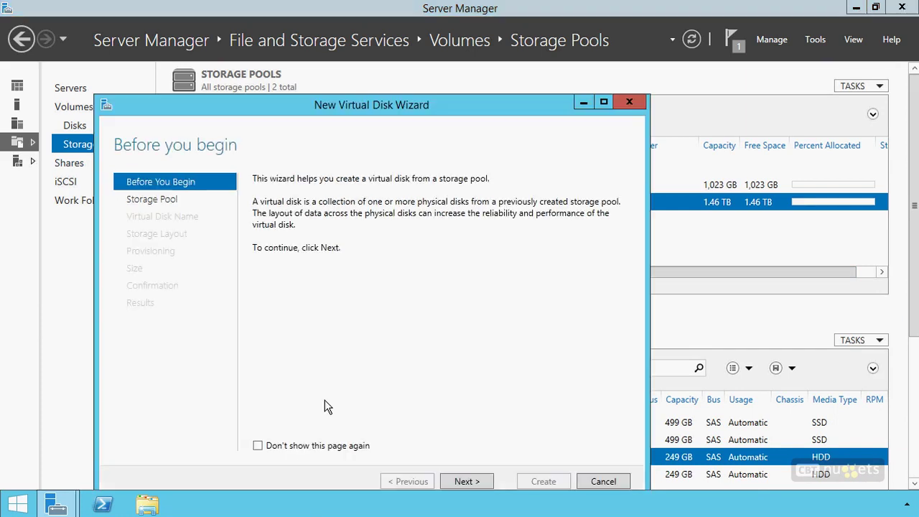
{"action": "left_click_drag", "start_coordinate": [435, 112], "coordinate": [504, 69]}
{"action": "left_click", "coordinate": [541, 437]}
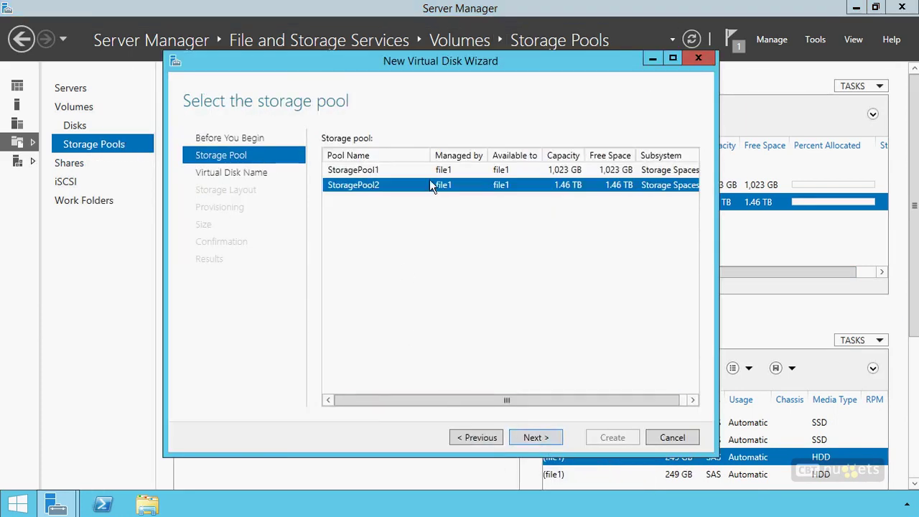
{"action": "left_click", "coordinate": [526, 437]}
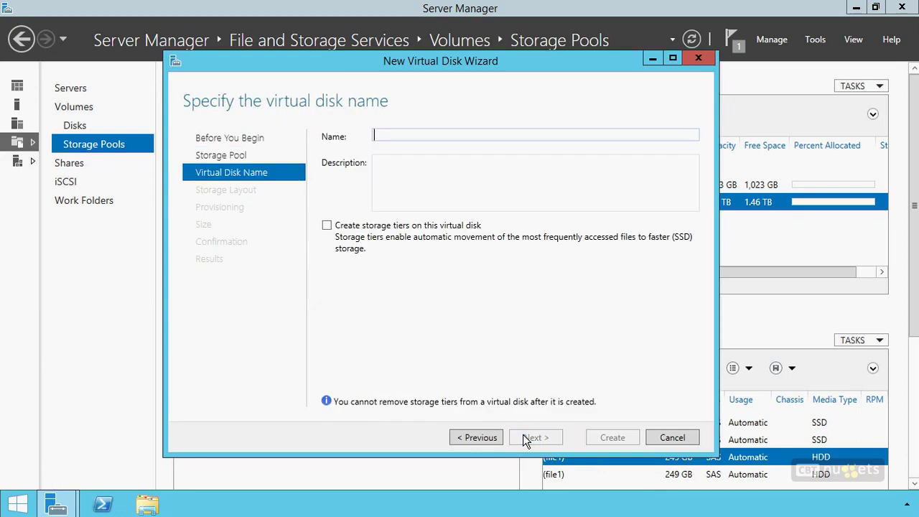
Step: Enable storage tiers on the virtual disk, name it VirtualDisk2, and continue to the storage layout
{"action": "left_click", "coordinate": [326, 226]}
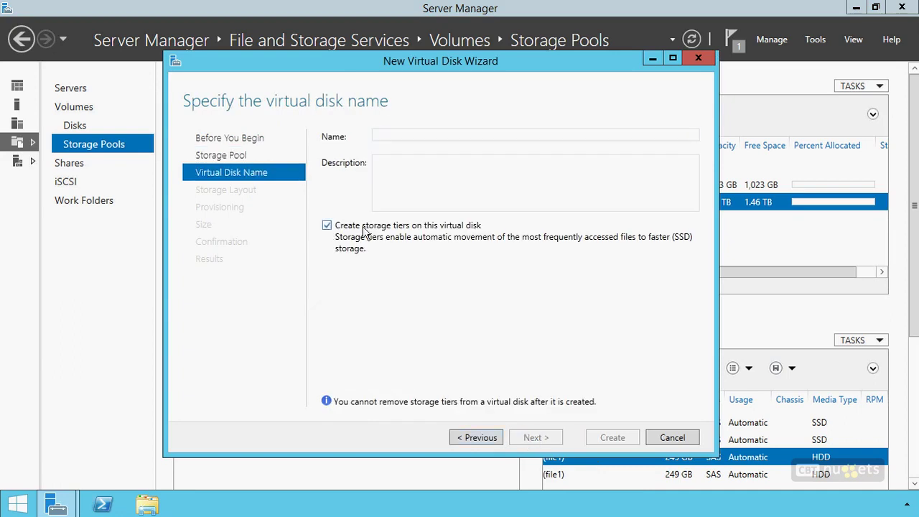
{"action": "left_click", "coordinate": [393, 137]}
{"action": "type", "text": "VirtuakDis"}
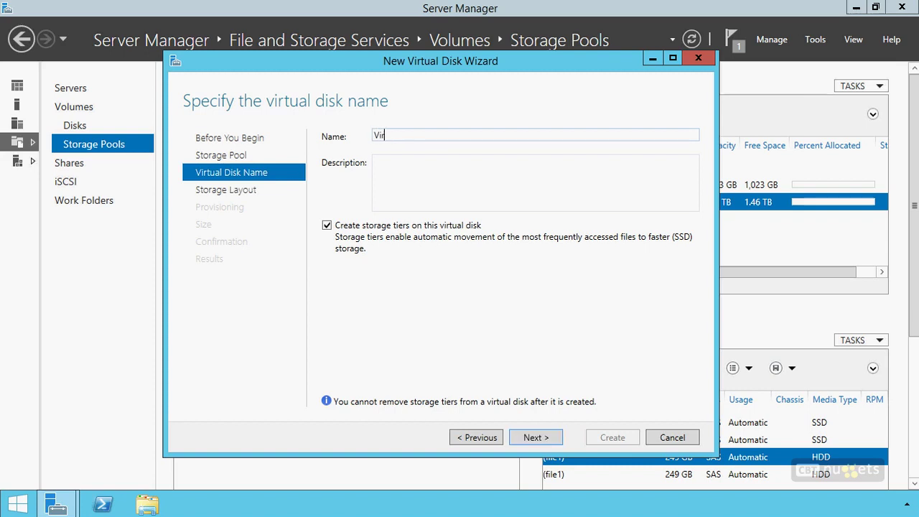
{"action": "key", "text": "BackSpace"}
{"action": "key", "text": "BackSpace"}
{"action": "key", "text": "BackSpace"}
{"action": "key", "text": "BackSpace"}
{"action": "key", "text": "BackSpace"}
{"action": "type", "text": "alDisk2"}
{"action": "key", "text": "BackSpace"}
{"action": "key", "text": "BackSpace"}
{"action": "key", "text": "BackSpace"}
{"action": "key", "text": "BackSpace"}
{"action": "type", "text": "isk2"}
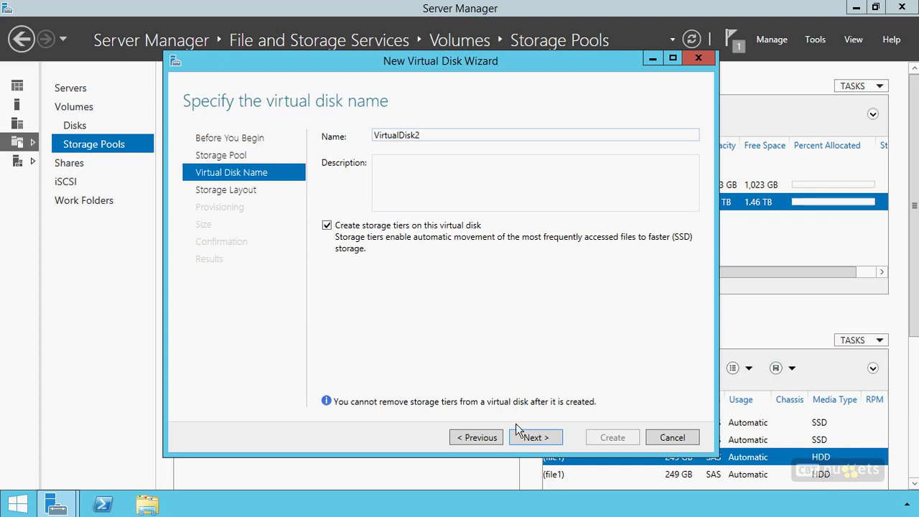
{"action": "left_click", "coordinate": [544, 436]}
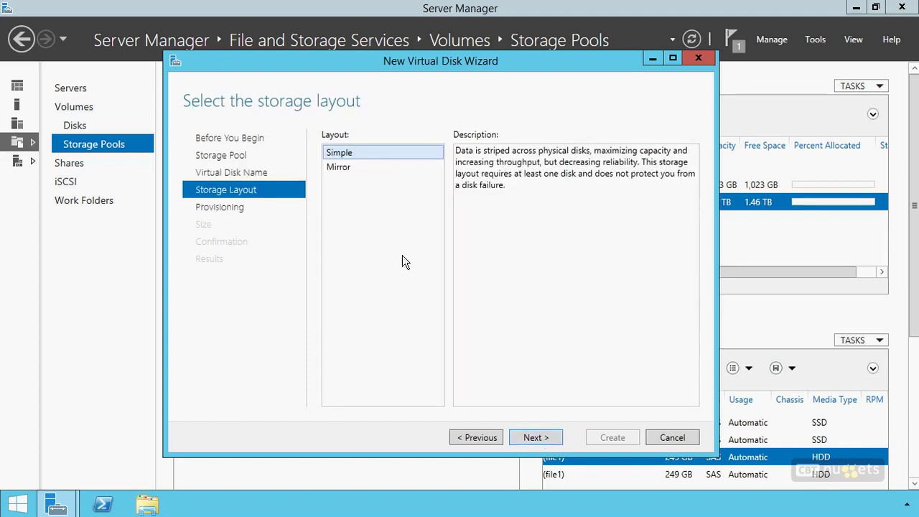
Step: Choose the Mirror storage layout and accept Fixed provisioning for the virtual disk
{"action": "left_click", "coordinate": [338, 166]}
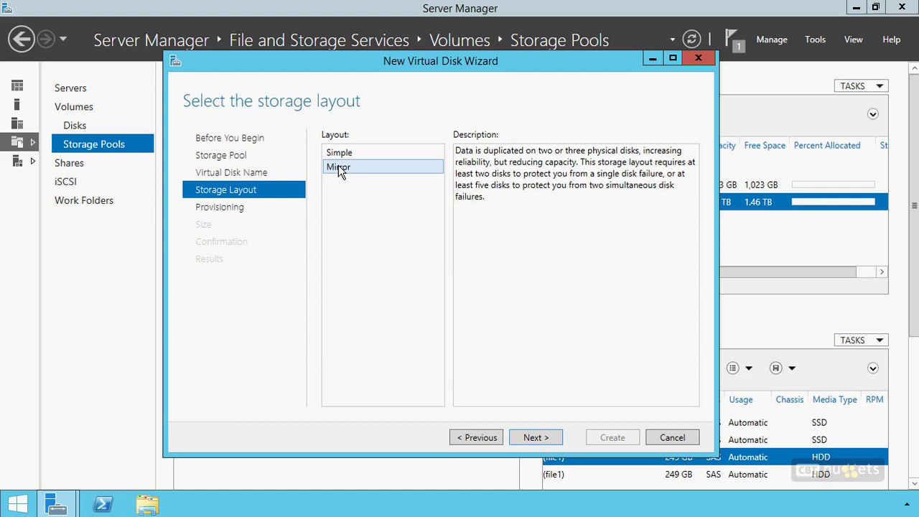
{"action": "left_click", "coordinate": [532, 438]}
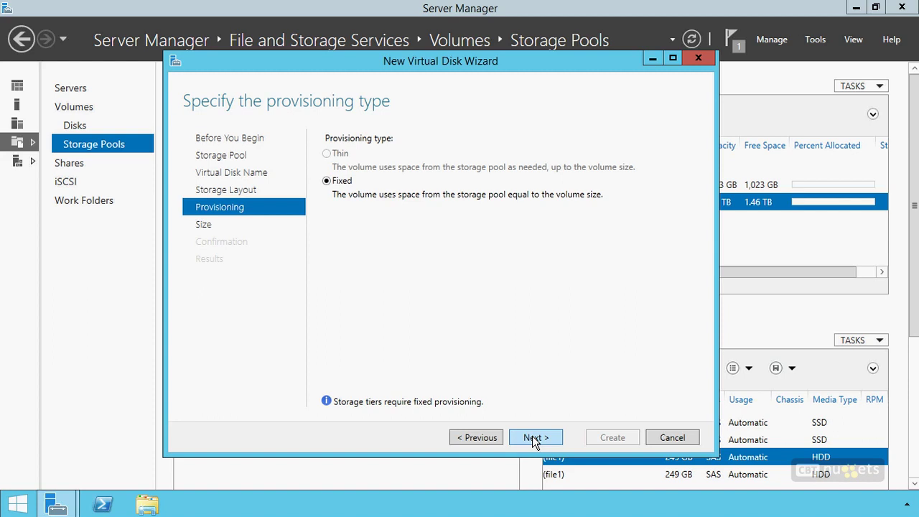
{"action": "left_click", "coordinate": [533, 437]}
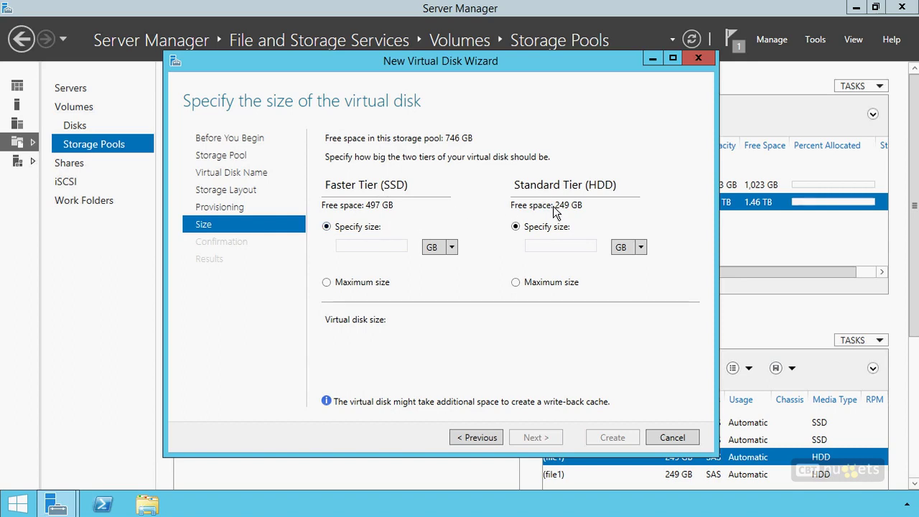
Step: Set the Faster (SSD) and Standard (HDD) tiers to 5 GB each and create the virtual disk
{"action": "left_click", "coordinate": [352, 245]}
{"action": "type", "text": "5"}
{"action": "left_click", "coordinate": [542, 244]}
{"action": "type", "text": "5"}
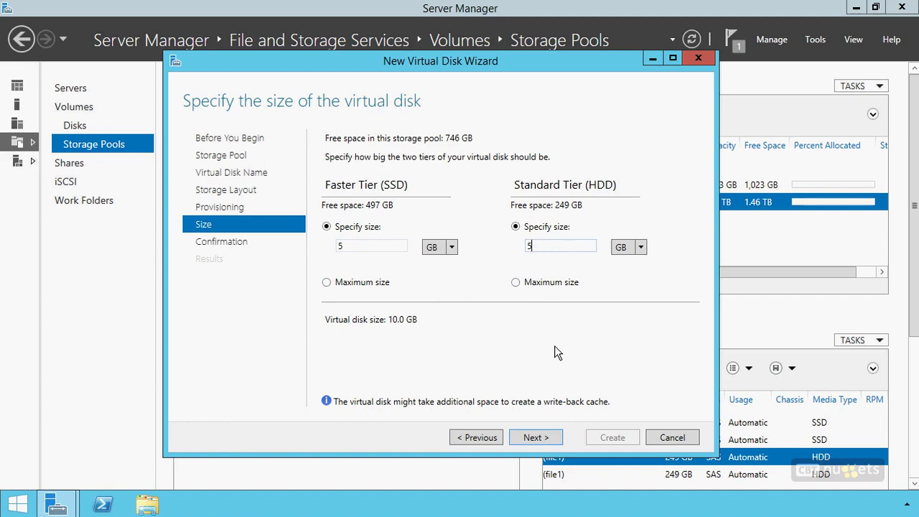
{"action": "left_click", "coordinate": [535, 437]}
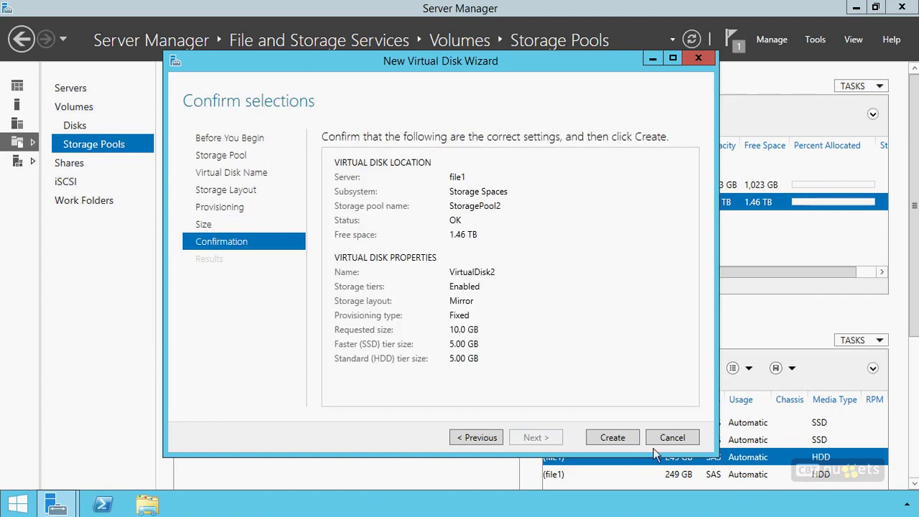
{"action": "left_click", "coordinate": [615, 438]}
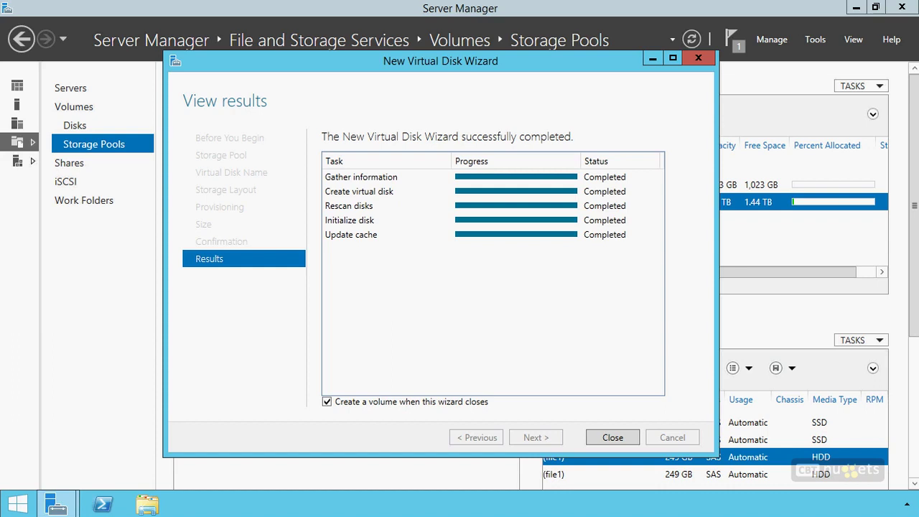
{"action": "mouse_move", "coordinate": [494, 268]}
{"action": "left_mouse_down"}
{"action": "mouse_move", "coordinate": [512, 308]}
{"action": "mouse_move", "coordinate": [502, 328]}
{"action": "mouse_move", "coordinate": [434, 366]}
{"action": "mouse_move", "coordinate": [451, 281]}
{"action": "mouse_move", "coordinate": [495, 289]}
{"action": "mouse_move", "coordinate": [459, 353]}
{"action": "mouse_move", "coordinate": [485, 352]}
{"action": "left_mouse_up"}
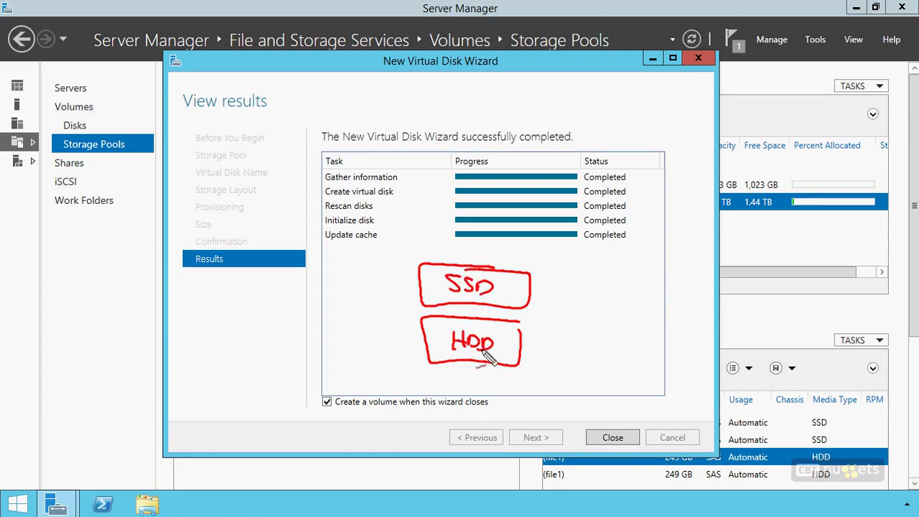
{"action": "mouse_move", "coordinate": [391, 258]}
{"action": "left_mouse_down"}
{"action": "mouse_move", "coordinate": [394, 275]}
{"action": "mouse_move", "coordinate": [412, 274]}
{"action": "left_mouse_up"}
{"action": "left_click_drag", "start_coordinate": [404, 268], "coordinate": [404, 280]}
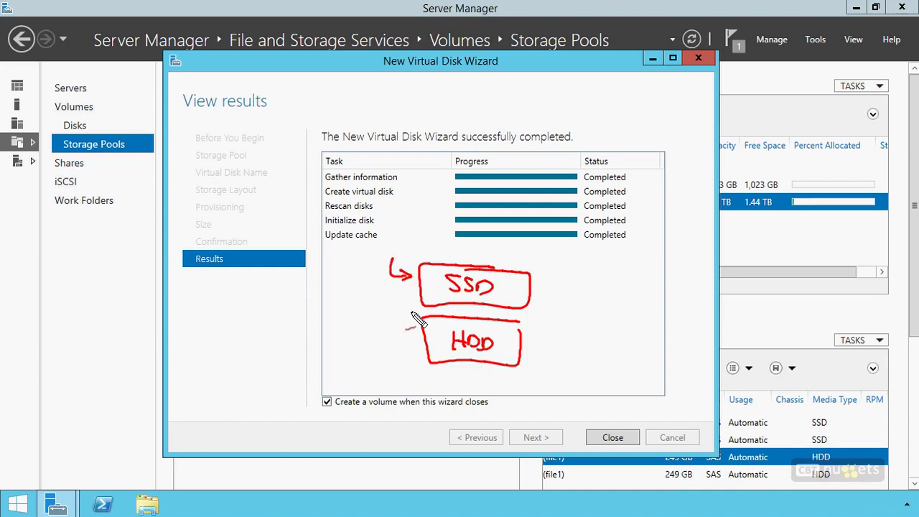
{"action": "left_click_drag", "start_coordinate": [531, 347], "coordinate": [541, 307]}
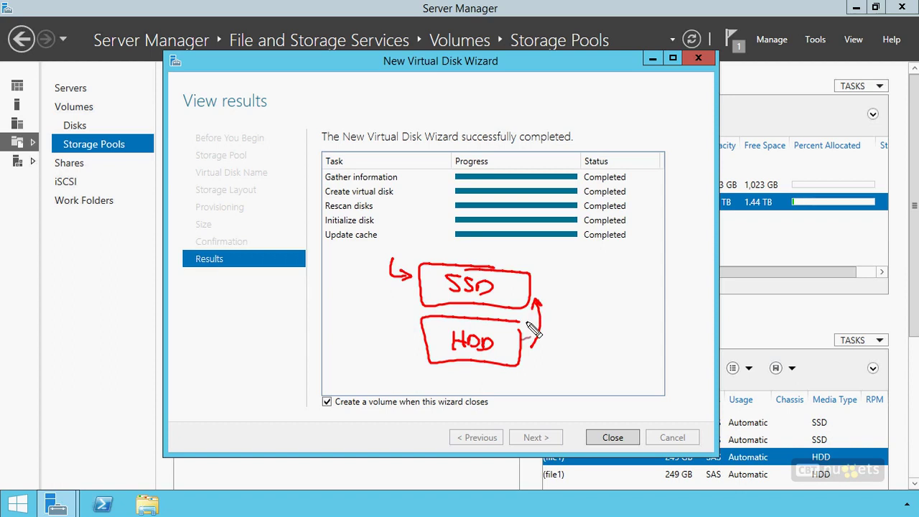
{"action": "mouse_move", "coordinate": [421, 287]}
{"action": "left_mouse_down"}
{"action": "mouse_move", "coordinate": [410, 310]}
{"action": "mouse_move", "coordinate": [424, 327]}
{"action": "mouse_move", "coordinate": [408, 328]}
{"action": "left_mouse_up"}
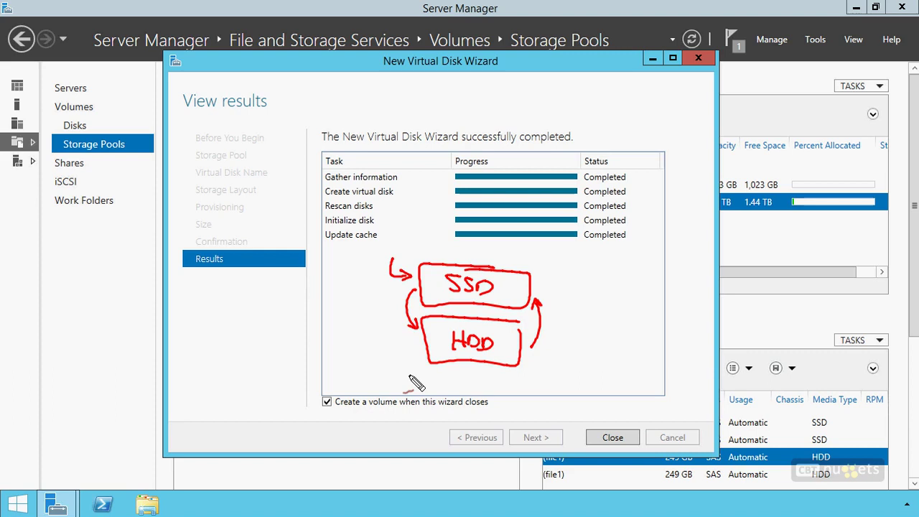
{"action": "mouse_move", "coordinate": [464, 274]}
{"action": "left_mouse_down"}
{"action": "mouse_move", "coordinate": [472, 272]}
{"action": "mouse_move", "coordinate": [440, 310]}
{"action": "left_mouse_up"}
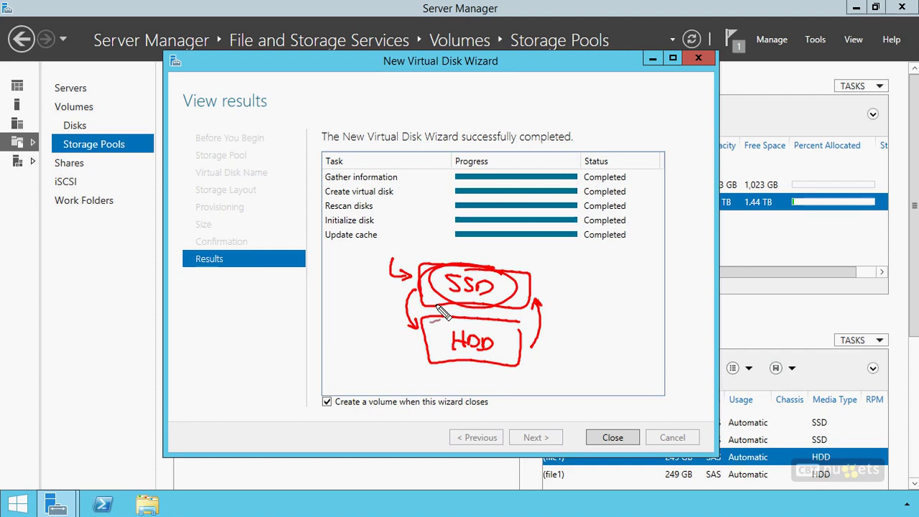
{"action": "key", "text": "Escape"}
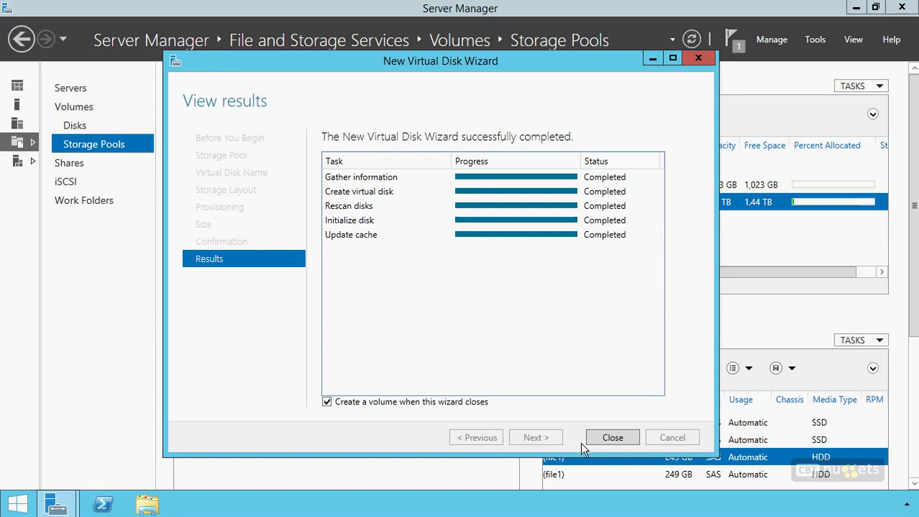
Step: Close the virtual disk results to start the New Volume Wizard and select Disk 6 (VirtualDisk2) on file1 for the volume
{"action": "left_click", "coordinate": [613, 439]}
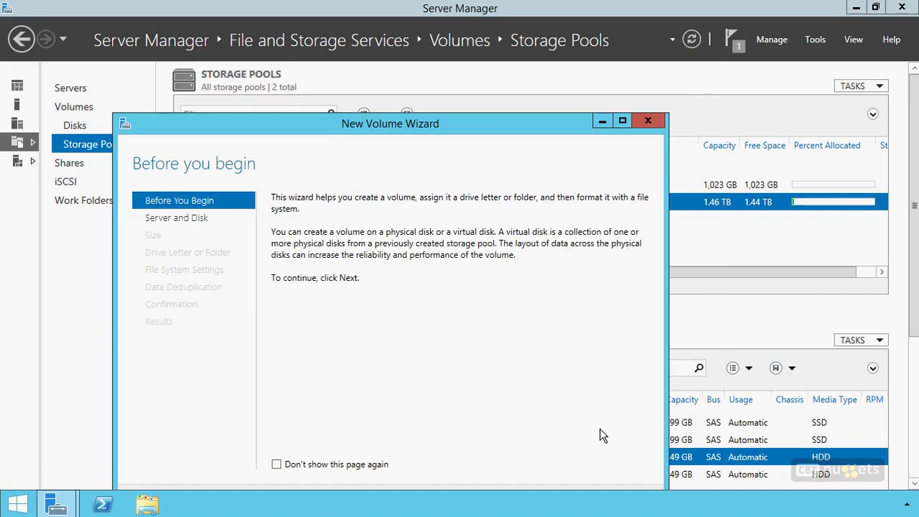
{"action": "left_click_drag", "start_coordinate": [454, 133], "coordinate": [530, 48]}
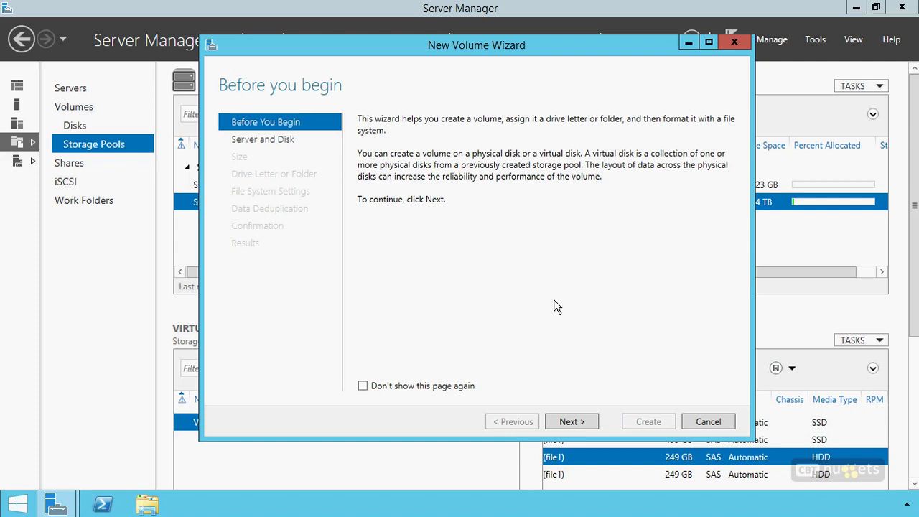
{"action": "left_click", "coordinate": [572, 422]}
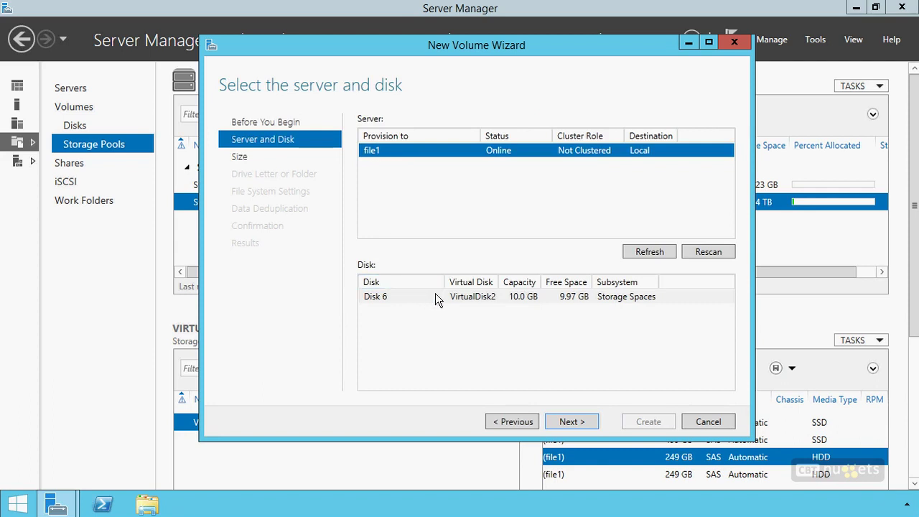
{"action": "left_click", "coordinate": [467, 294]}
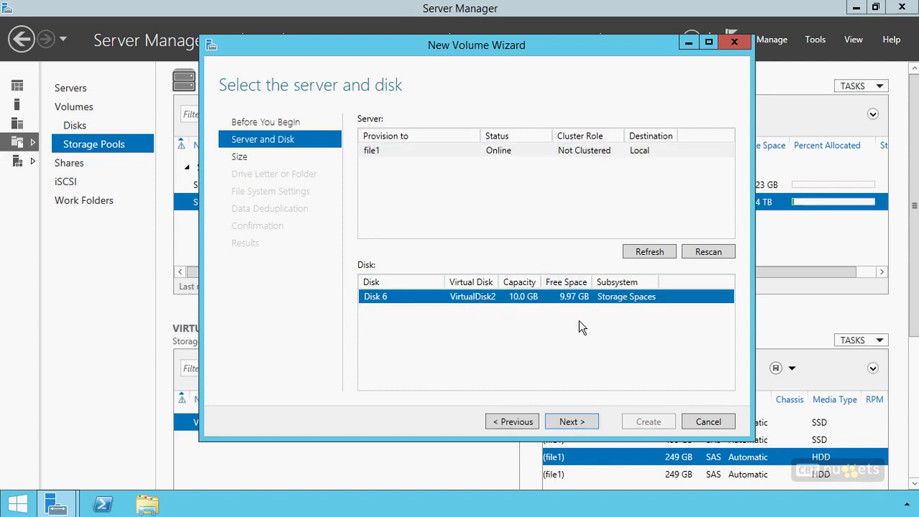
{"action": "left_click", "coordinate": [581, 423]}
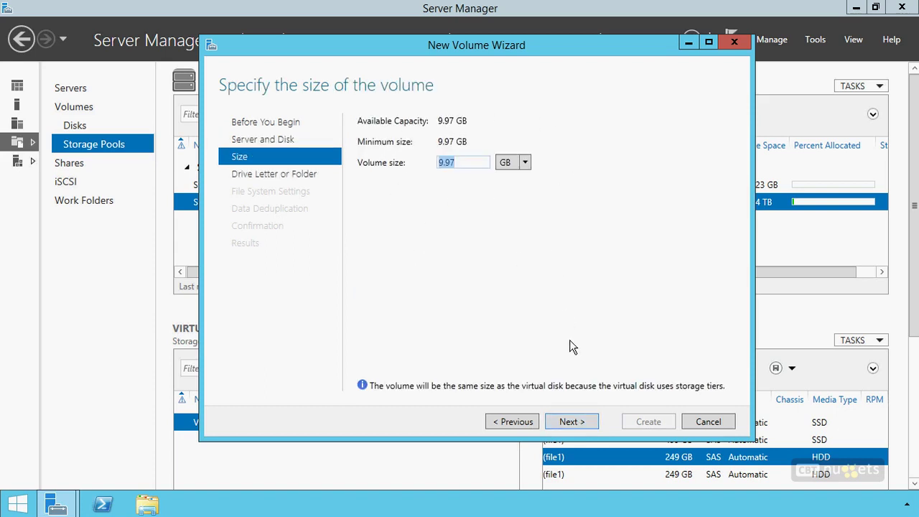
Step: Keep the 9.97 GB volume size and drive letter E, and label the NTFS volume VirtualDisk2
{"action": "left_click", "coordinate": [568, 421]}
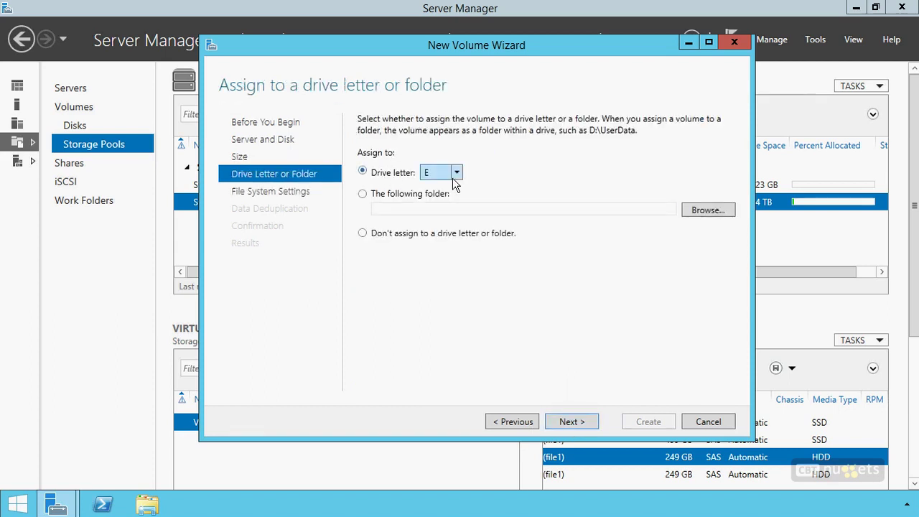
{"action": "left_click", "coordinate": [575, 423]}
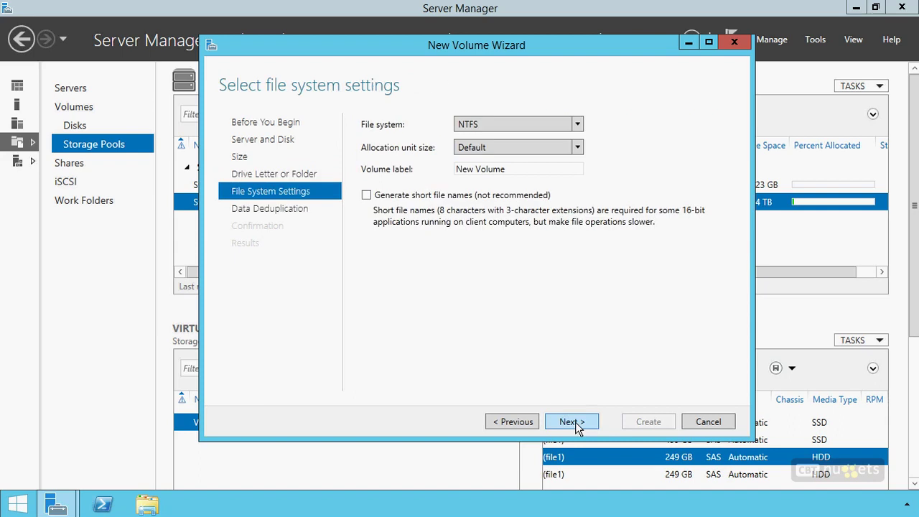
{"action": "left_click_drag", "start_coordinate": [515, 170], "coordinate": [399, 182]}
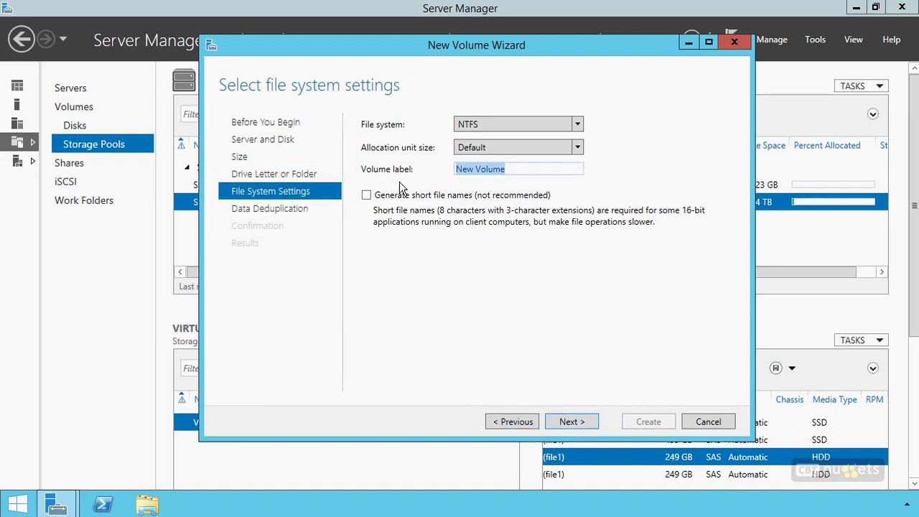
{"action": "type", "text": "Virt"}
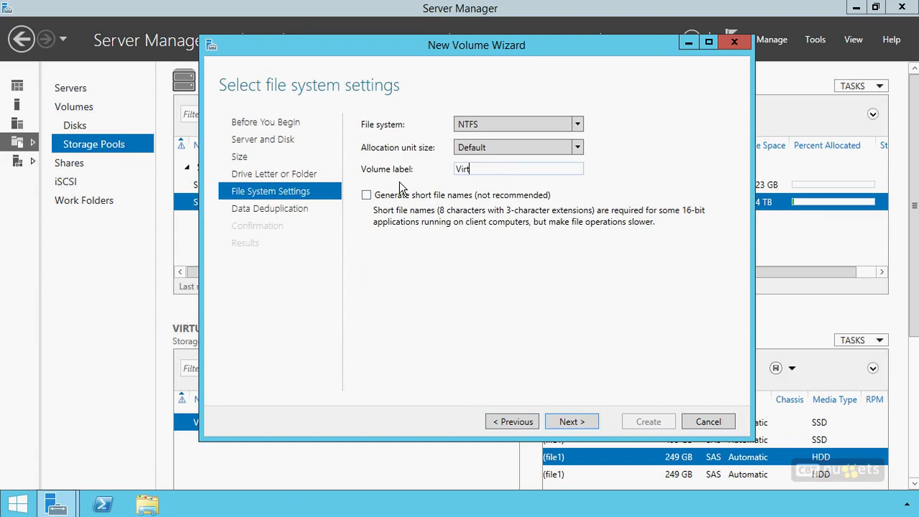
{"action": "type", "text": "ualDisk2"}
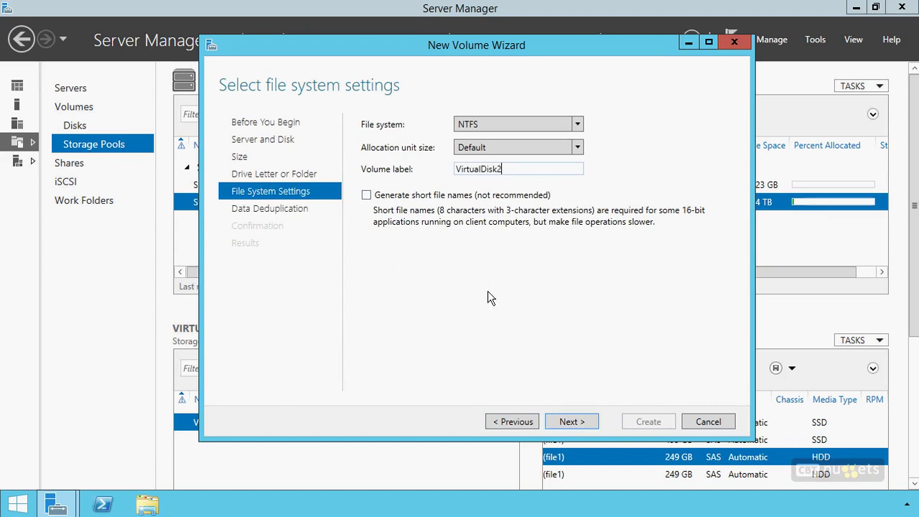
{"action": "left_click", "coordinate": [574, 420]}
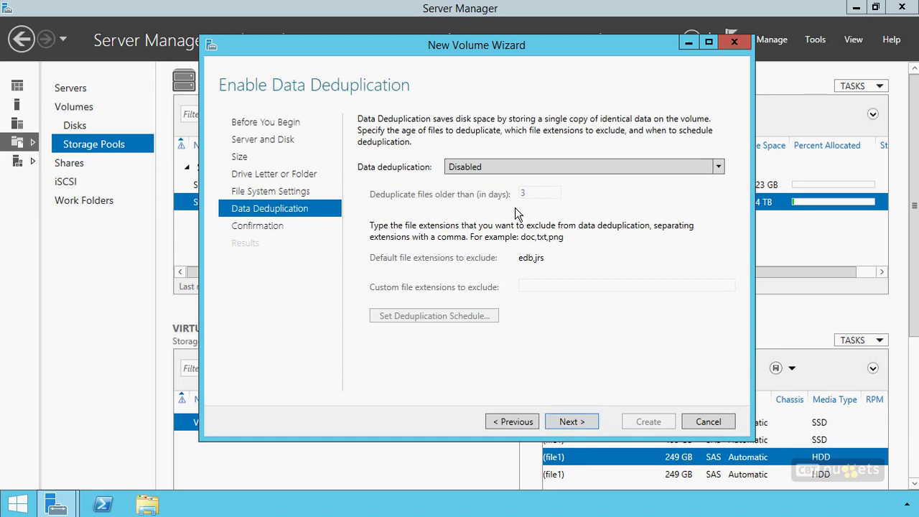
Step: Set data deduplication to General purpose file server, keeping the 3-day file age and no custom excluded extensions
{"action": "left_click", "coordinate": [517, 164]}
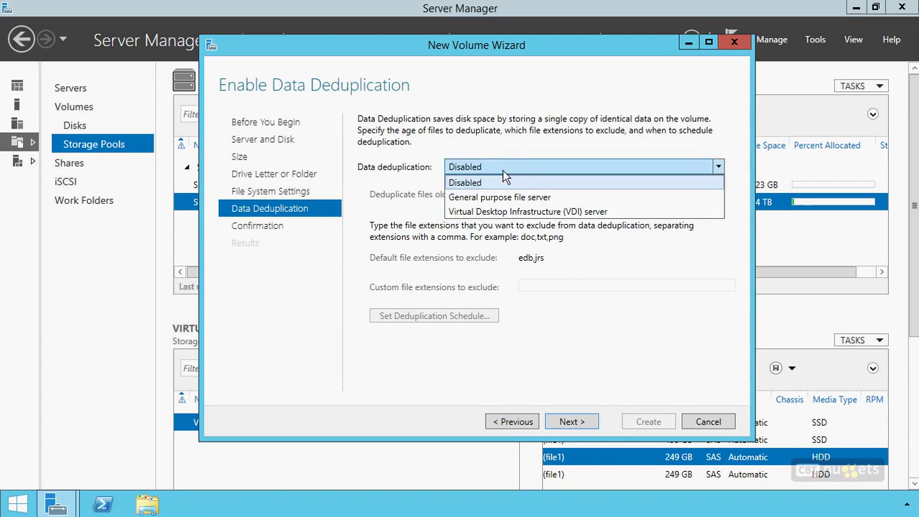
{"action": "left_click", "coordinate": [572, 208]}
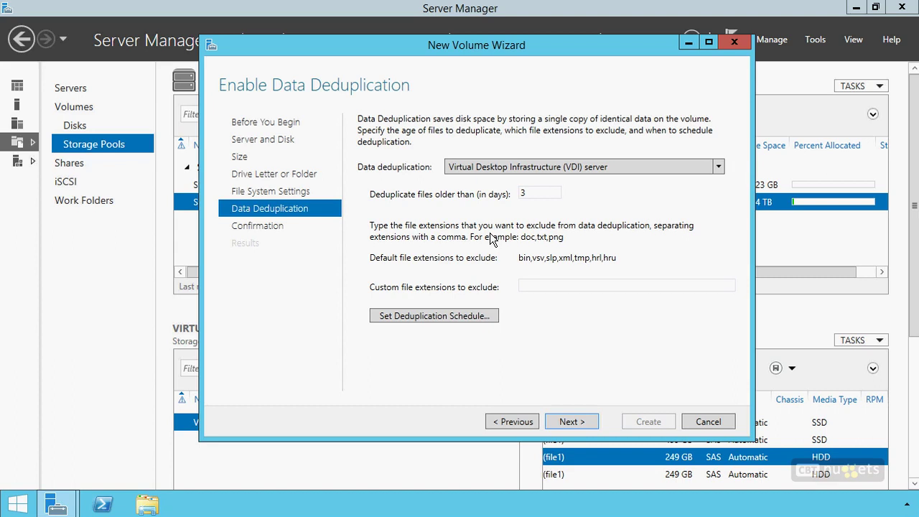
{"action": "left_click", "coordinate": [517, 166]}
{"action": "left_click", "coordinate": [509, 195]}
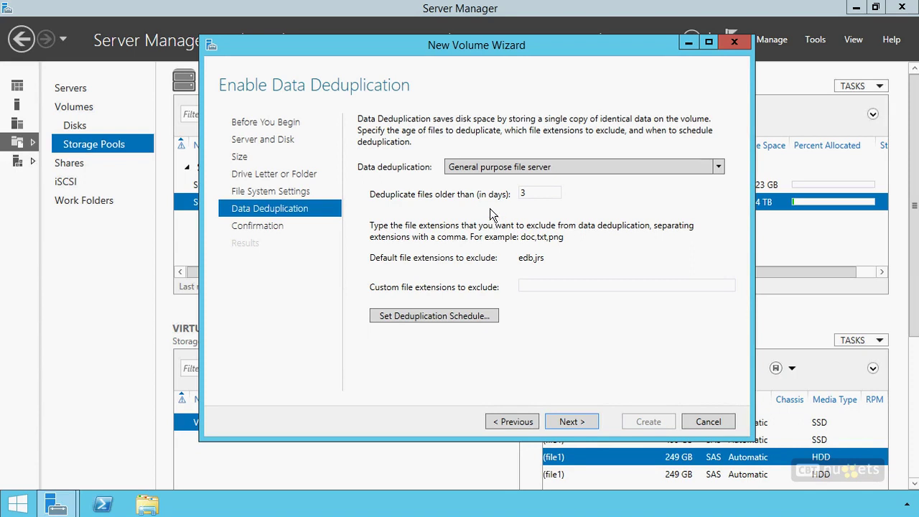
{"action": "left_click", "coordinate": [488, 168]}
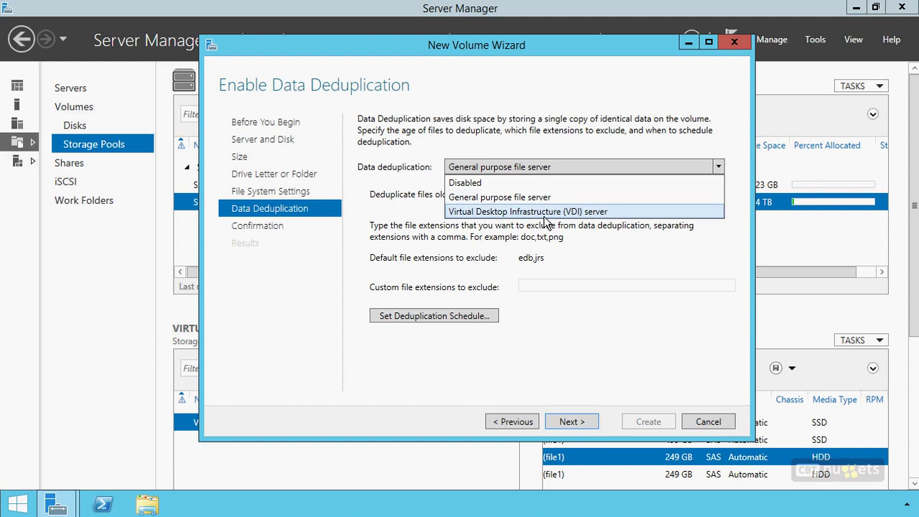
{"action": "left_click", "coordinate": [494, 199]}
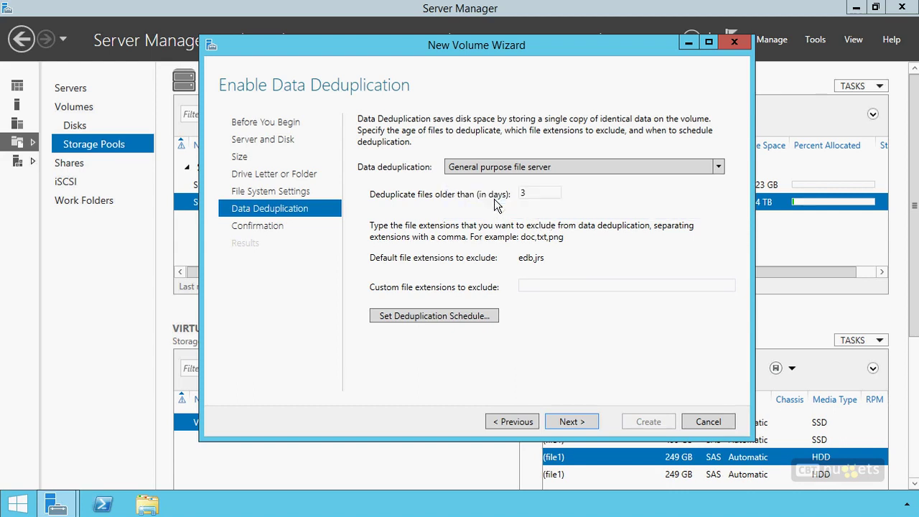
{"action": "left_click", "coordinate": [562, 170]}
{"action": "left_click", "coordinate": [532, 198]}
{"action": "left_click", "coordinate": [543, 285]}
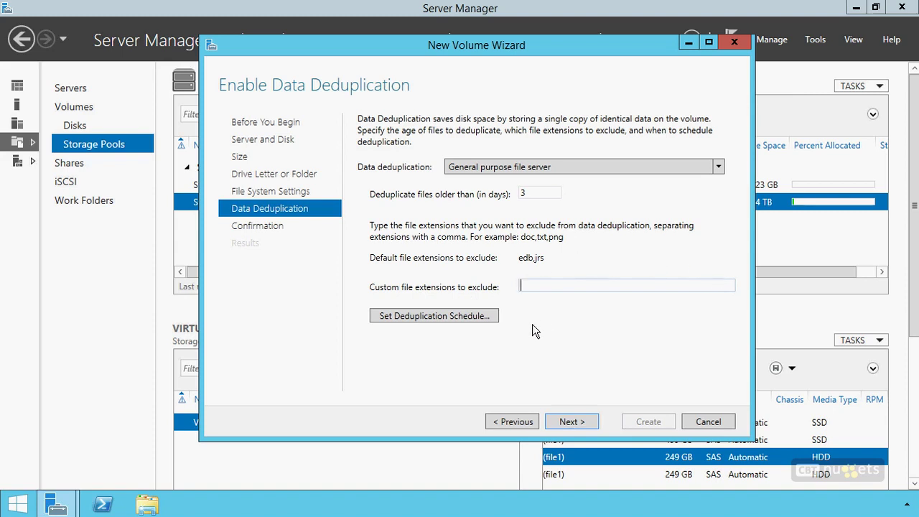
Step: Open the deduplication schedule for file1 and move its window fully into view
{"action": "left_click", "coordinate": [446, 315]}
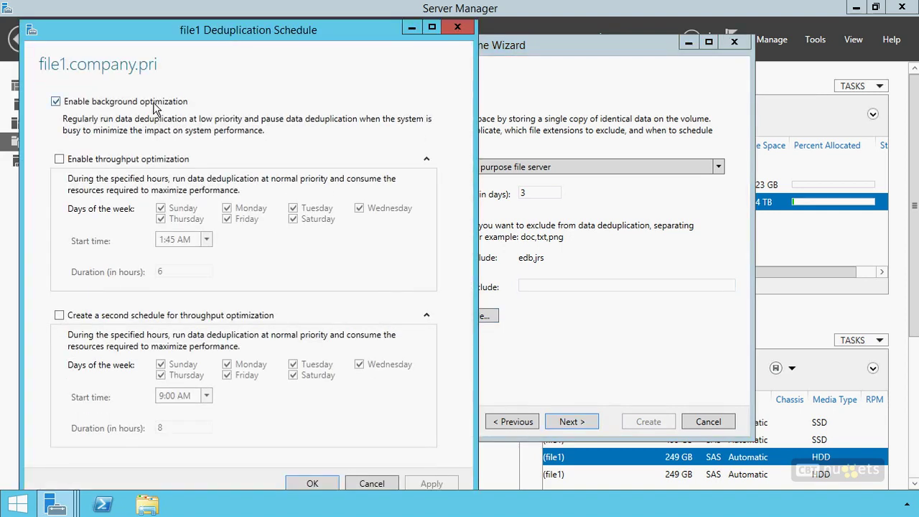
{"action": "left_click_drag", "start_coordinate": [274, 31], "coordinate": [446, 17]}
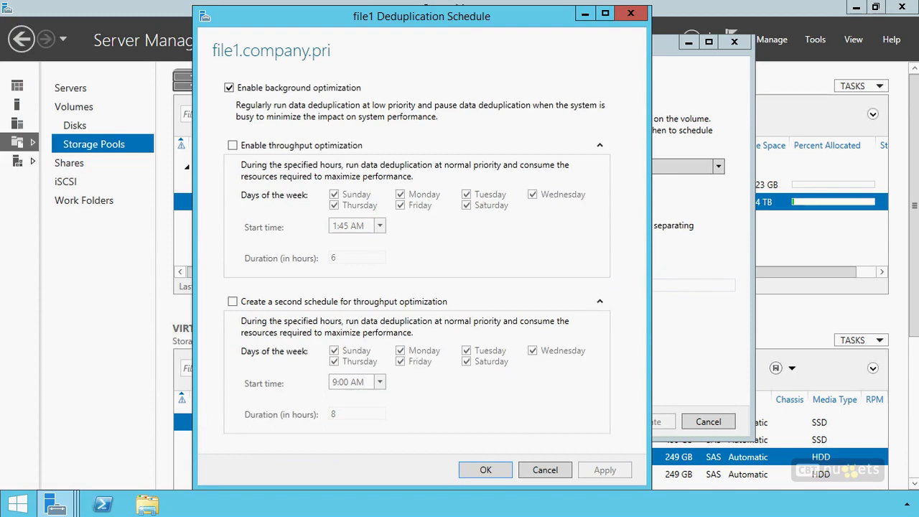
{"action": "mouse_move", "coordinate": [209, 93]}
{"action": "left_mouse_down"}
{"action": "mouse_move", "coordinate": [219, 90]}
{"action": "mouse_move", "coordinate": [216, 82]}
{"action": "mouse_move", "coordinate": [192, 80]}
{"action": "left_mouse_up"}
{"action": "left_click_drag", "start_coordinate": [199, 199], "coordinate": [206, 196]}
{"action": "left_click_drag", "start_coordinate": [251, 185], "coordinate": [248, 274]}
{"action": "left_click_drag", "start_coordinate": [219, 147], "coordinate": [198, 138]}
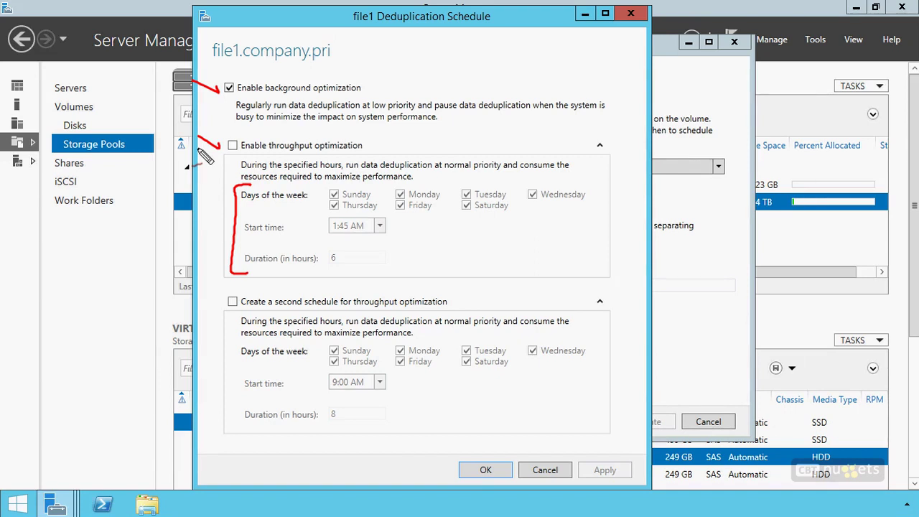
{"action": "left_click_drag", "start_coordinate": [445, 141], "coordinate": [470, 155]}
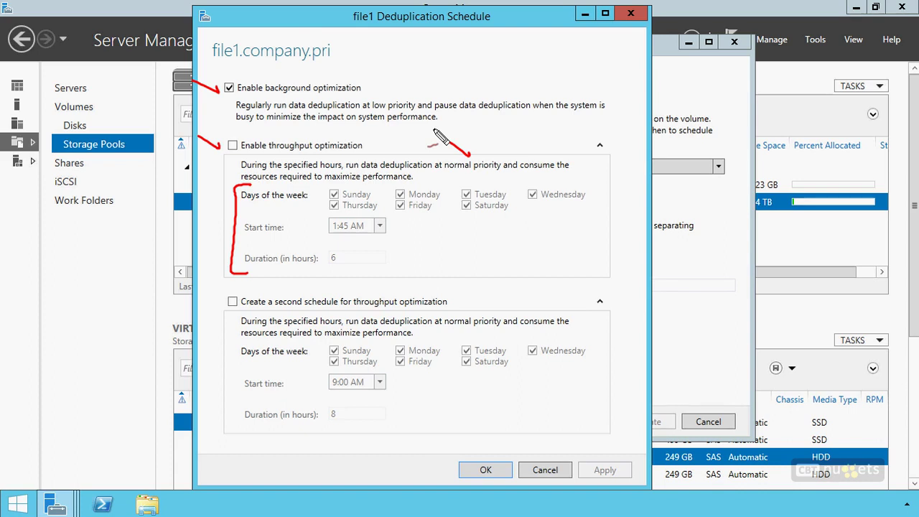
{"action": "mouse_move", "coordinate": [261, 285]}
{"action": "left_mouse_down"}
{"action": "mouse_move", "coordinate": [221, 307]}
{"action": "mouse_move", "coordinate": [253, 438]}
{"action": "left_mouse_up"}
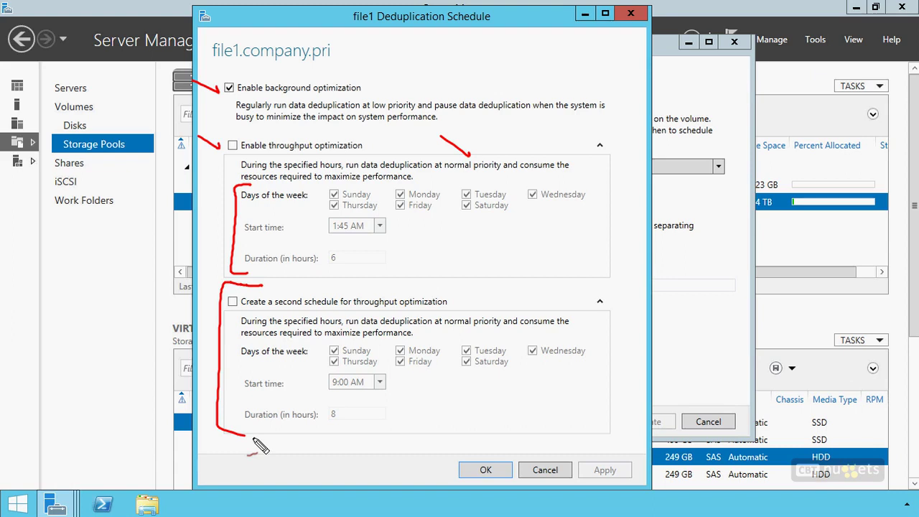
{"action": "key", "text": "Escape"}
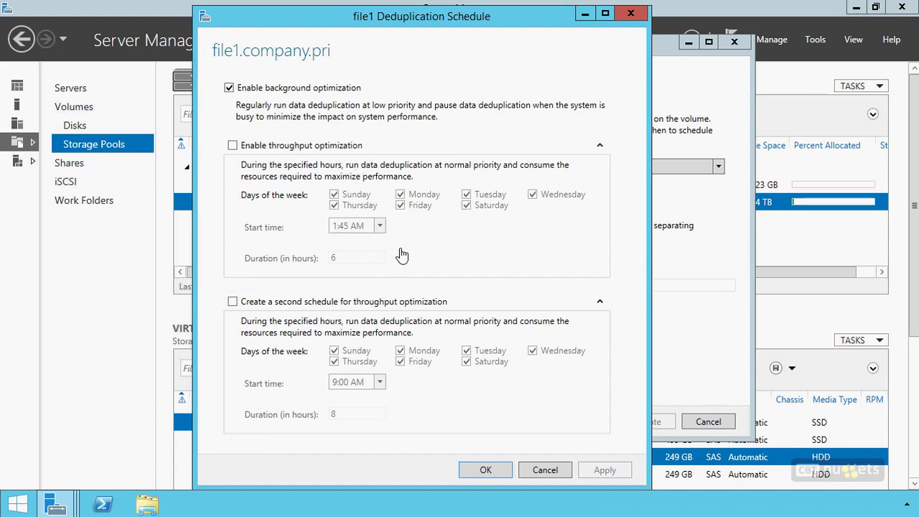
Step: Accept the deduplication schedule with only background optimization enabled, then create the volume and close the wizard
{"action": "left_click", "coordinate": [485, 469]}
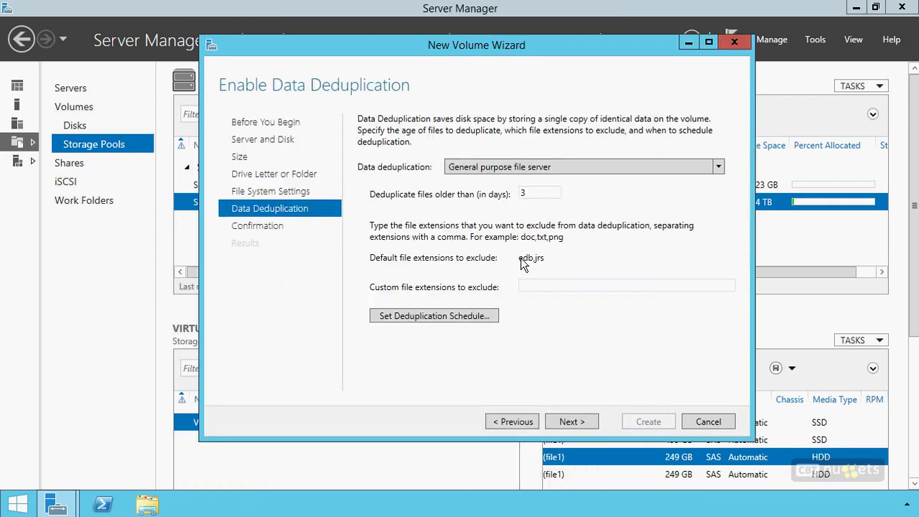
{"action": "left_click", "coordinate": [572, 425]}
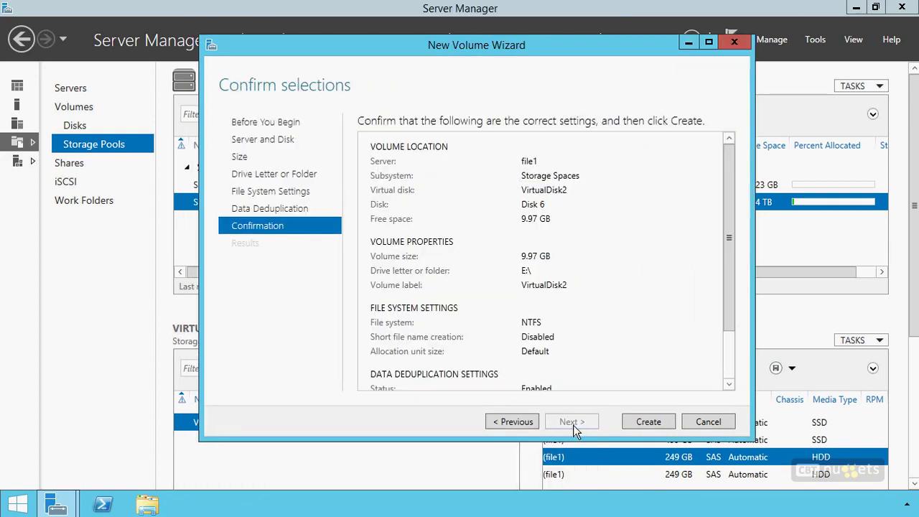
{"action": "left_click", "coordinate": [648, 422]}
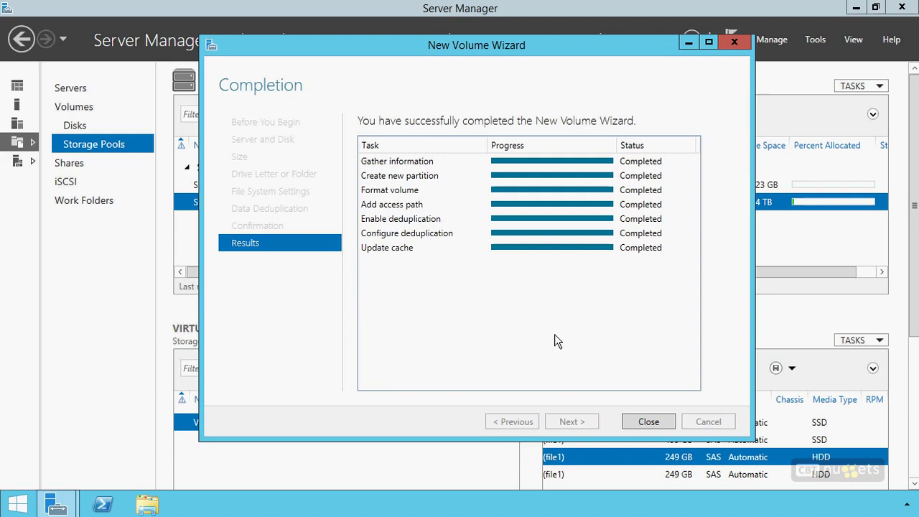
{"action": "left_click", "coordinate": [648, 422]}
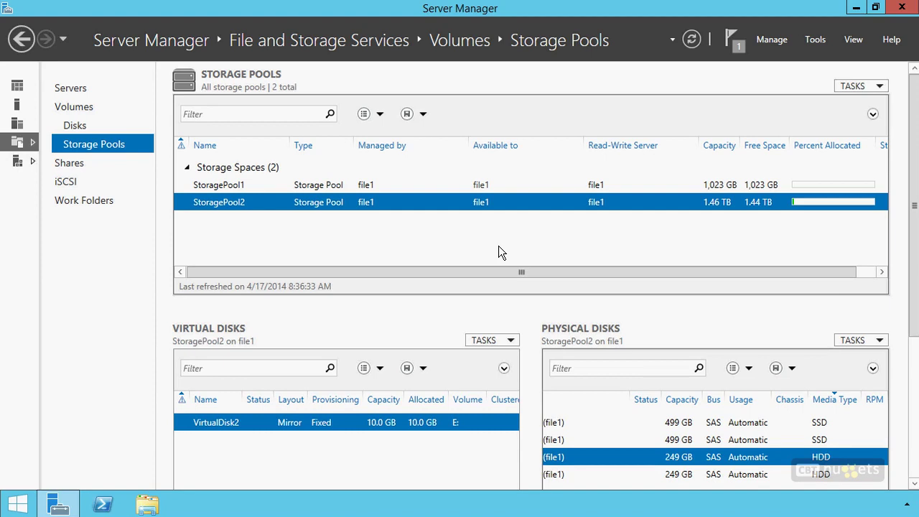
Step: Check the new VirtualDisk2 (E:) volume in the server's volume list and in File Explorer
{"action": "left_click", "coordinate": [73, 110]}
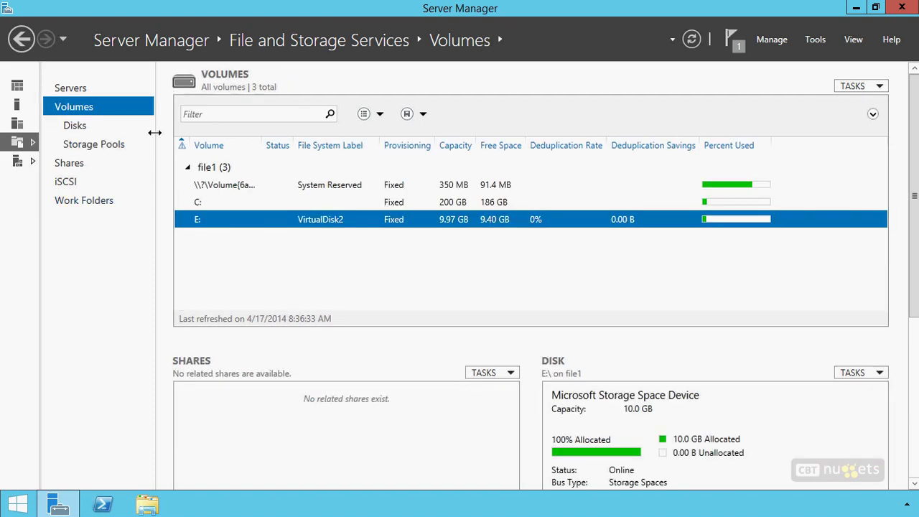
{"action": "left_click", "coordinate": [147, 506]}
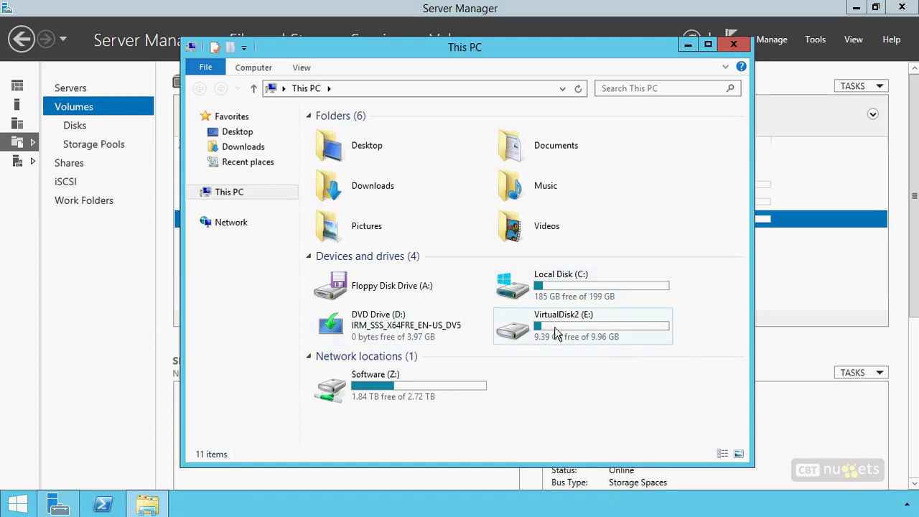
{"action": "mouse_move", "coordinate": [554, 328]}
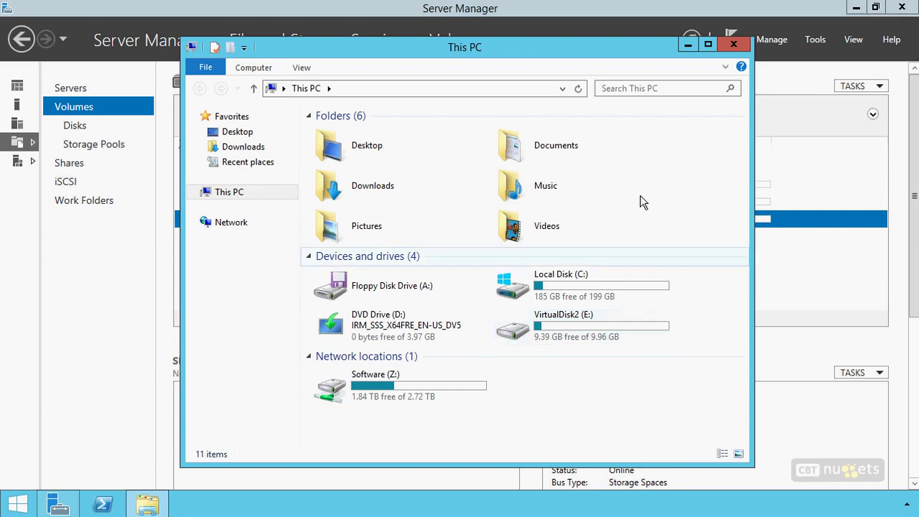
{"action": "left_click", "coordinate": [733, 47]}
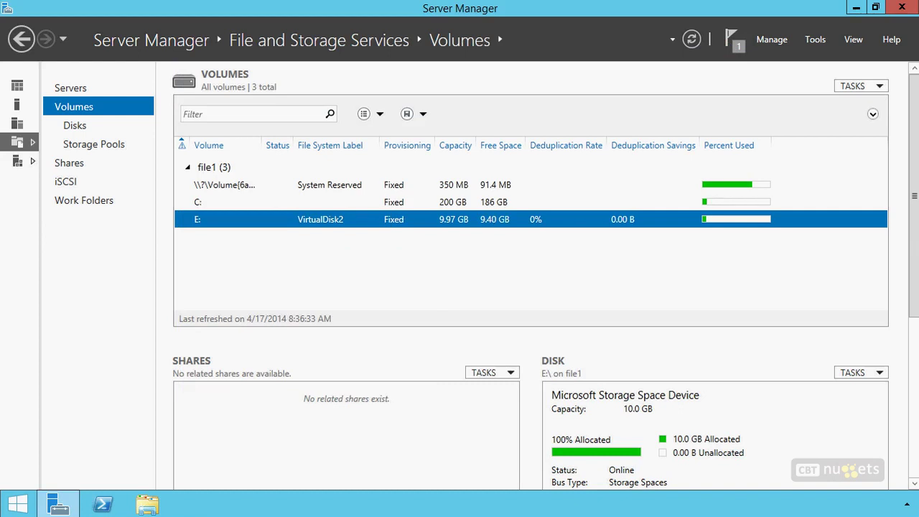
{"action": "mouse_move", "coordinate": [514, 302]}
{"action": "left_mouse_down"}
{"action": "mouse_move", "coordinate": [435, 304]}
{"action": "mouse_move", "coordinate": [506, 307]}
{"action": "left_mouse_up"}
{"action": "mouse_move", "coordinate": [549, 254]}
{"action": "left_mouse_down"}
{"action": "mouse_move", "coordinate": [584, 248]}
{"action": "mouse_move", "coordinate": [590, 263]}
{"action": "left_mouse_up"}
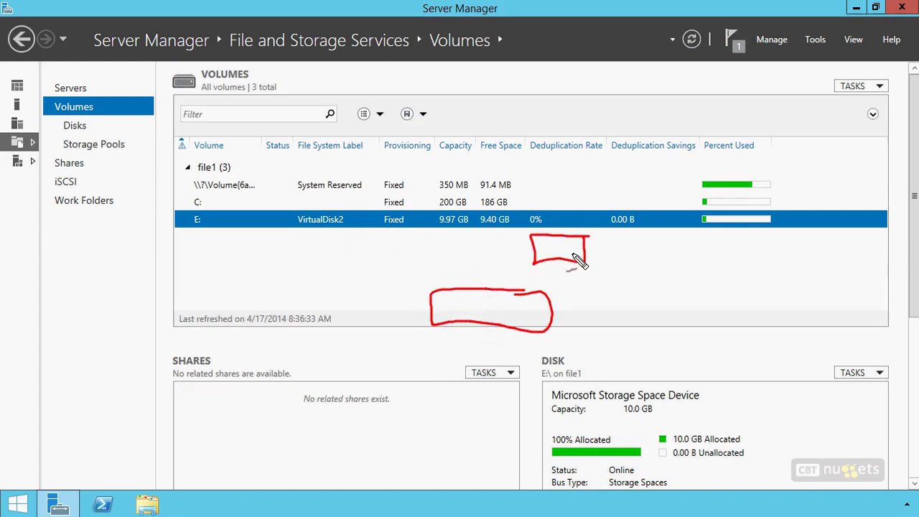
{"action": "left_click_drag", "start_coordinate": [465, 305], "coordinate": [528, 310]}
{"action": "mouse_move", "coordinate": [457, 327]}
{"action": "left_mouse_down"}
{"action": "mouse_move", "coordinate": [453, 356]}
{"action": "mouse_move", "coordinate": [465, 362]}
{"action": "left_mouse_up"}
{"action": "mouse_move", "coordinate": [495, 326]}
{"action": "left_mouse_down"}
{"action": "mouse_move", "coordinate": [503, 359]}
{"action": "mouse_move", "coordinate": [494, 363]}
{"action": "left_mouse_up"}
{"action": "left_click_drag", "start_coordinate": [377, 350], "coordinate": [424, 351]}
{"action": "left_click_drag", "start_coordinate": [411, 345], "coordinate": [413, 358]}
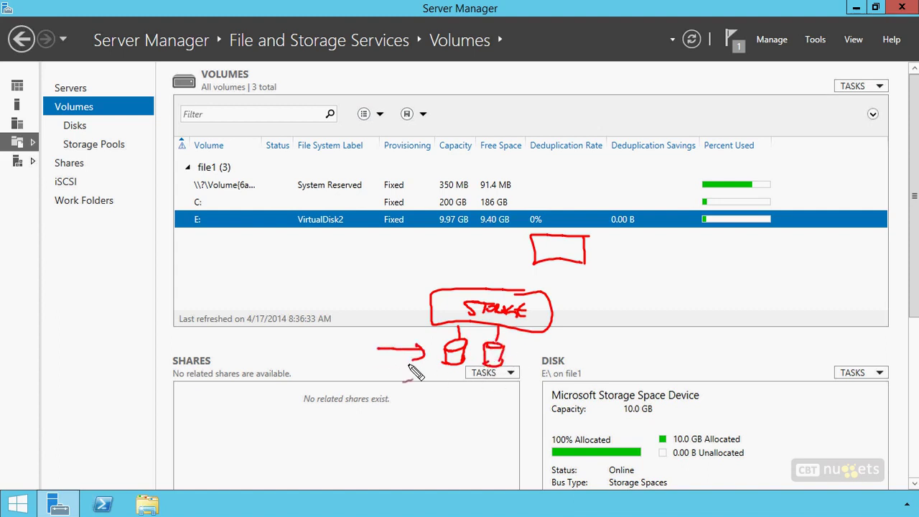
{"action": "mouse_move", "coordinate": [480, 288]}
{"action": "left_mouse_down"}
{"action": "mouse_move", "coordinate": [480, 264]}
{"action": "mouse_move", "coordinate": [486, 273]}
{"action": "left_mouse_up"}
{"action": "left_click_drag", "start_coordinate": [545, 246], "coordinate": [554, 246]}
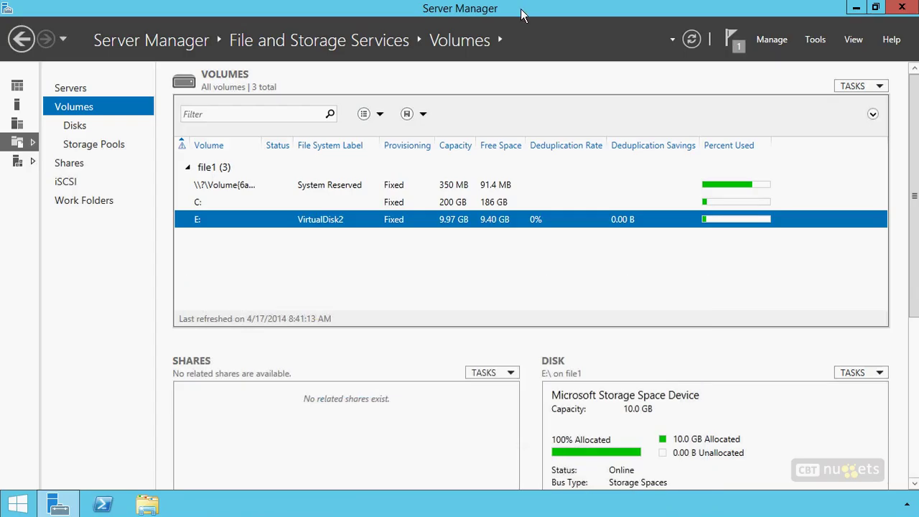
Step: Start Windows PowerShell as administrator and list all commands whose name is like "*optimize*"
{"action": "right_click", "coordinate": [103, 489]}
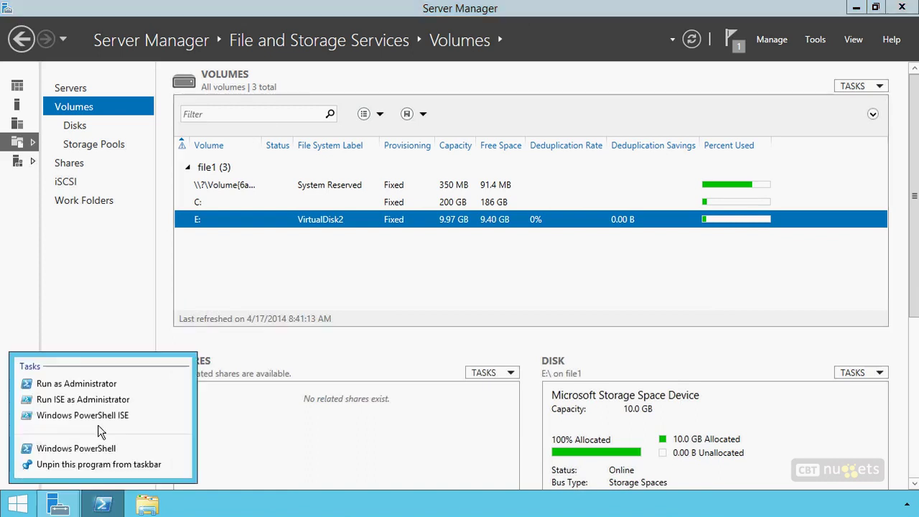
{"action": "left_click", "coordinate": [91, 382]}
{"action": "left_click", "coordinate": [523, 275]}
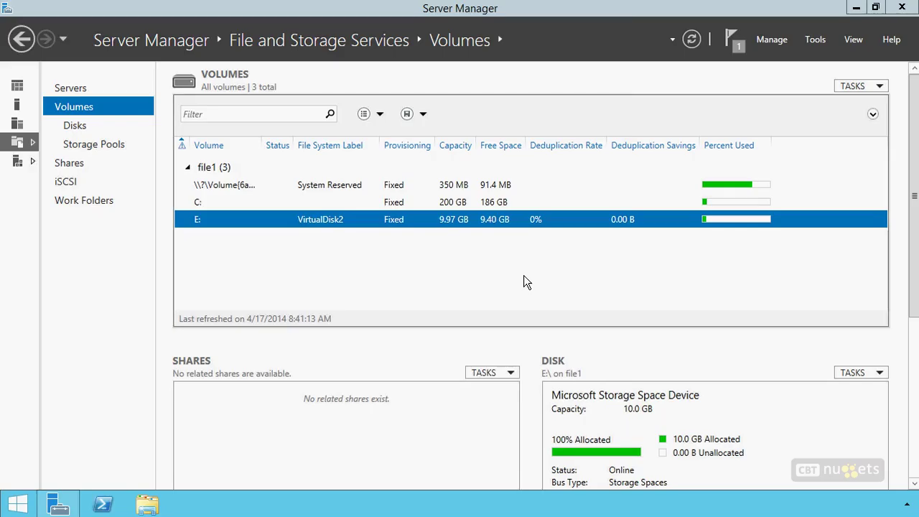
{"action": "type", "text": "gcm | where "}
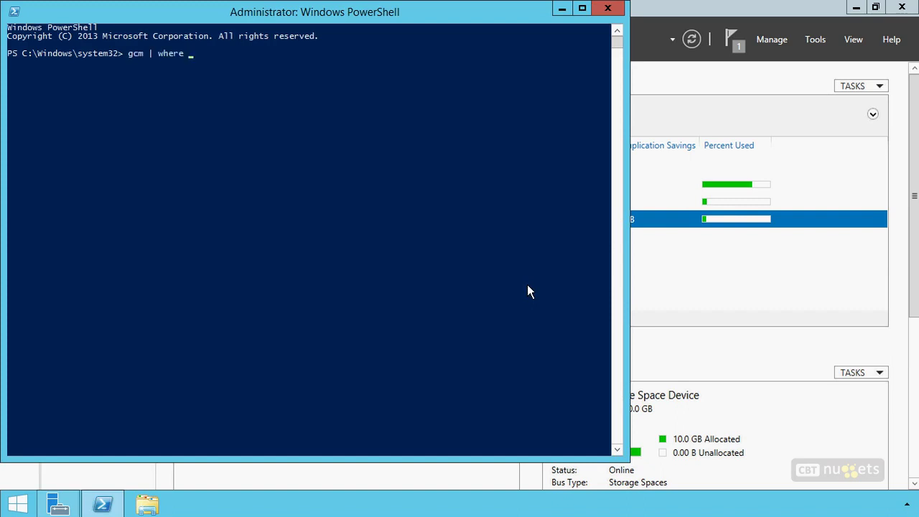
{"action": "type", "text": "name -like \"*optimize*\""}
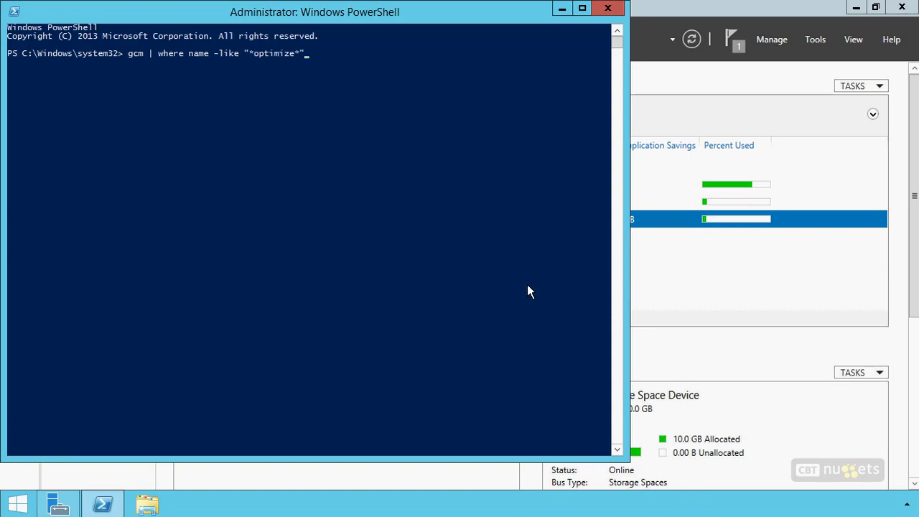
{"action": "key", "text": "Return"}
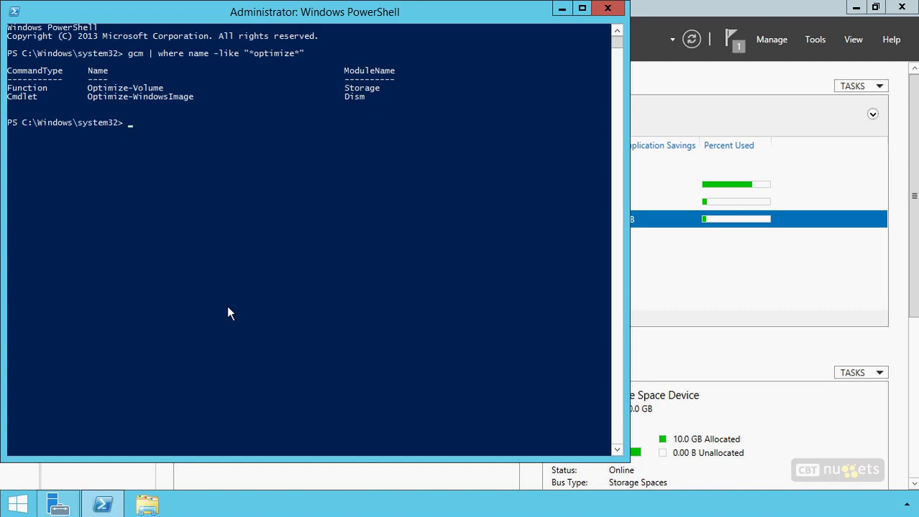
Step: Display the PowerShell help for the Optimize-Volume command
{"action": "type", "text": "optimize"}
{"action": "key", "text": "Tab"}
{"action": "key", "text": "Home"}
{"action": "type", "text": "get-help"}
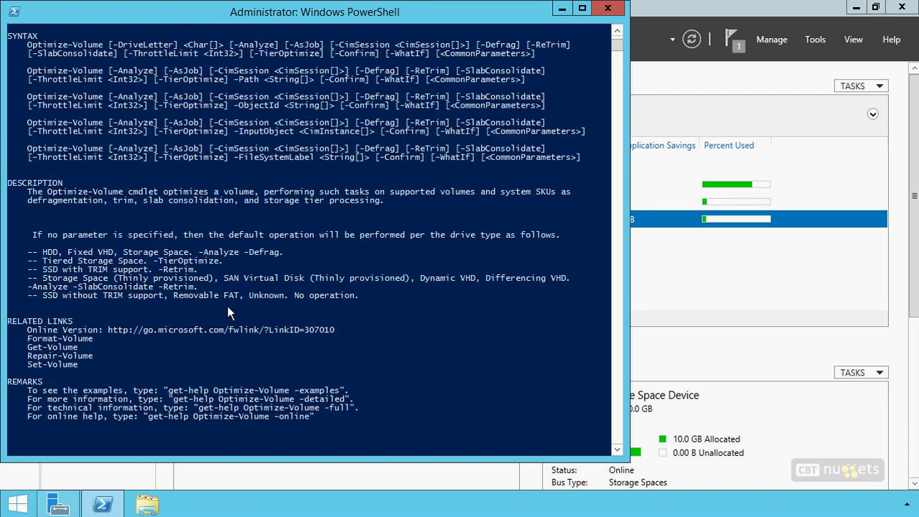
Step: Display the usage examples in the Optimize-Volume help, and close the PowerShell window after reading them
{"action": "key", "text": "Up"}
{"action": "type", "text": "-exa"}
{"action": "key", "text": "Return"}
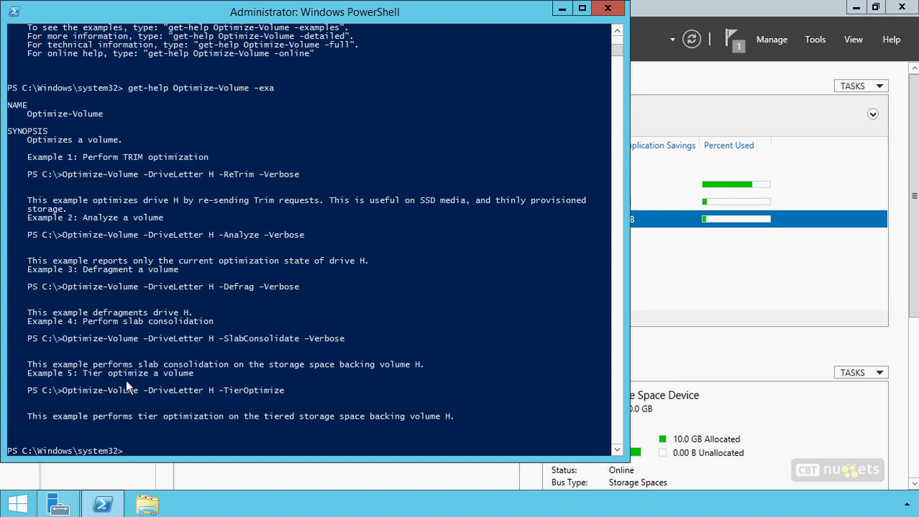
{"action": "key", "text": "Up"}
{"action": "key", "text": "Up"}
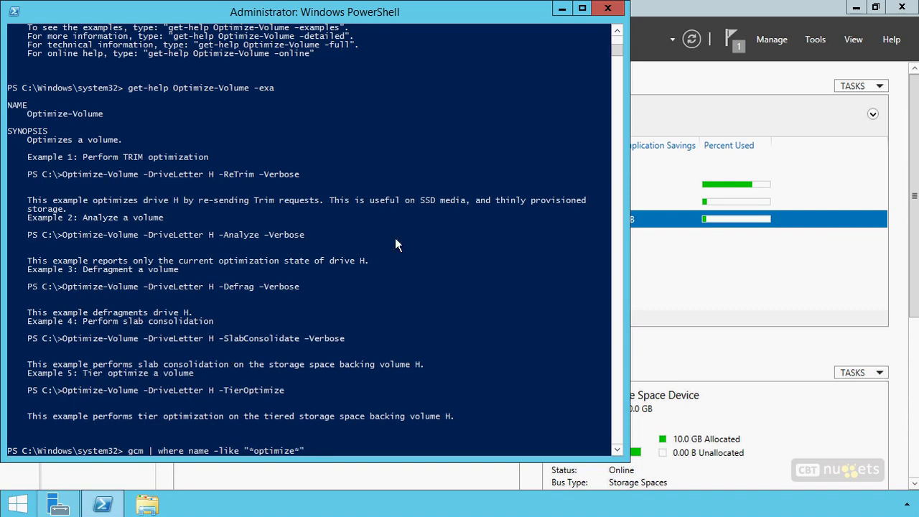
{"action": "left_click", "coordinate": [607, 8]}
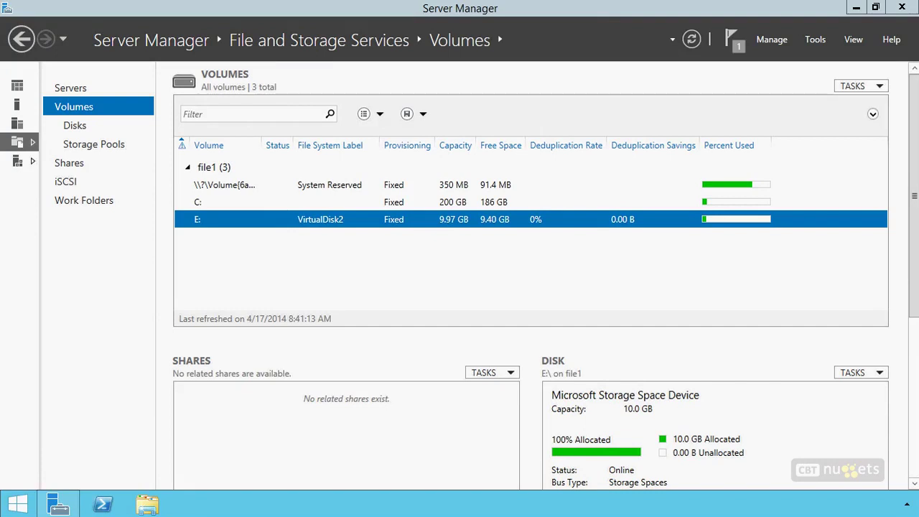
{"action": "mouse_move", "coordinate": [518, 295]}
{"action": "left_mouse_down"}
{"action": "mouse_move", "coordinate": [427, 315]}
{"action": "mouse_move", "coordinate": [535, 294]}
{"action": "left_mouse_up"}
{"action": "mouse_move", "coordinate": [467, 307]}
{"action": "left_mouse_down"}
{"action": "mouse_move", "coordinate": [504, 305]}
{"action": "mouse_move", "coordinate": [451, 352]}
{"action": "mouse_move", "coordinate": [459, 362]}
{"action": "mouse_move", "coordinate": [414, 351]}
{"action": "mouse_move", "coordinate": [426, 349]}
{"action": "left_mouse_up"}
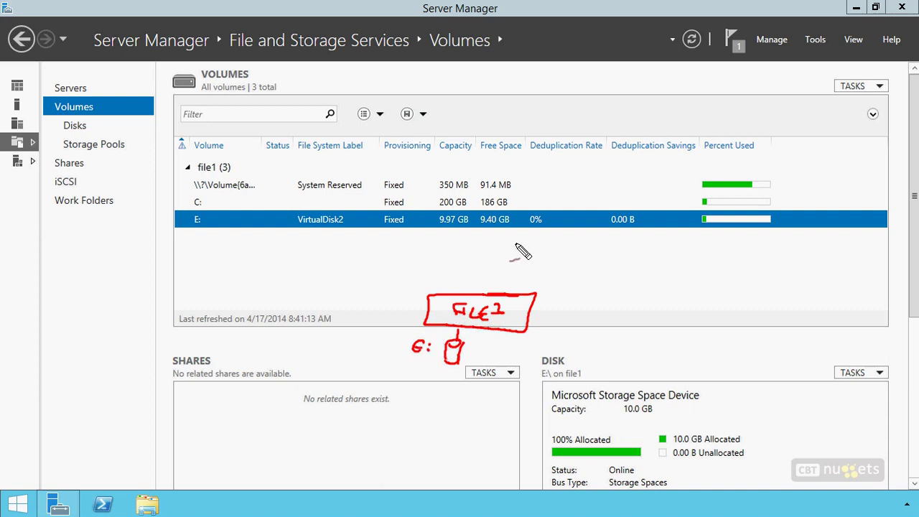
{"action": "mouse_move", "coordinate": [499, 236]}
{"action": "left_mouse_down"}
{"action": "mouse_move", "coordinate": [502, 251]}
{"action": "mouse_move", "coordinate": [567, 239]}
{"action": "mouse_move", "coordinate": [488, 233]}
{"action": "mouse_move", "coordinate": [564, 255]}
{"action": "left_mouse_up"}
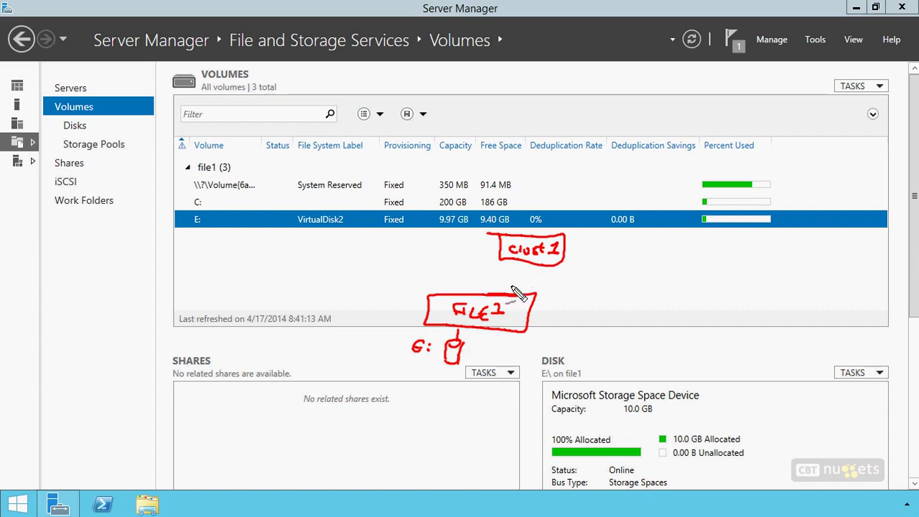
{"action": "left_click_drag", "start_coordinate": [506, 294], "coordinate": [500, 293]}
{"action": "left_click_drag", "start_coordinate": [516, 261], "coordinate": [527, 261]}
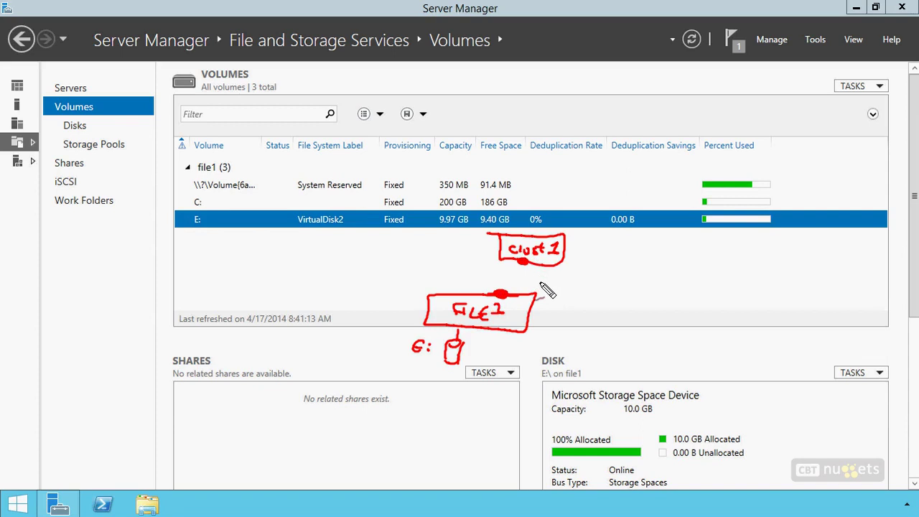
{"action": "left_click_drag", "start_coordinate": [524, 262], "coordinate": [509, 292]}
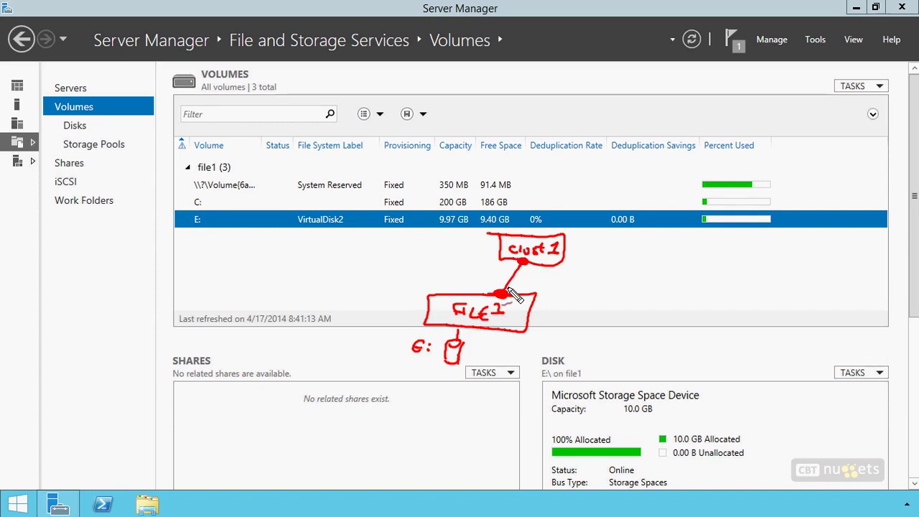
{"action": "mouse_move", "coordinate": [556, 310]}
{"action": "left_mouse_down"}
{"action": "mouse_move", "coordinate": [567, 308]}
{"action": "mouse_move", "coordinate": [568, 294]}
{"action": "mouse_move", "coordinate": [560, 301]}
{"action": "mouse_move", "coordinate": [605, 295]}
{"action": "mouse_move", "coordinate": [607, 263]}
{"action": "mouse_move", "coordinate": [593, 266]}
{"action": "mouse_move", "coordinate": [607, 255]}
{"action": "mouse_move", "coordinate": [605, 265]}
{"action": "mouse_move", "coordinate": [620, 256]}
{"action": "mouse_move", "coordinate": [654, 267]}
{"action": "mouse_move", "coordinate": [698, 261]}
{"action": "left_mouse_up"}
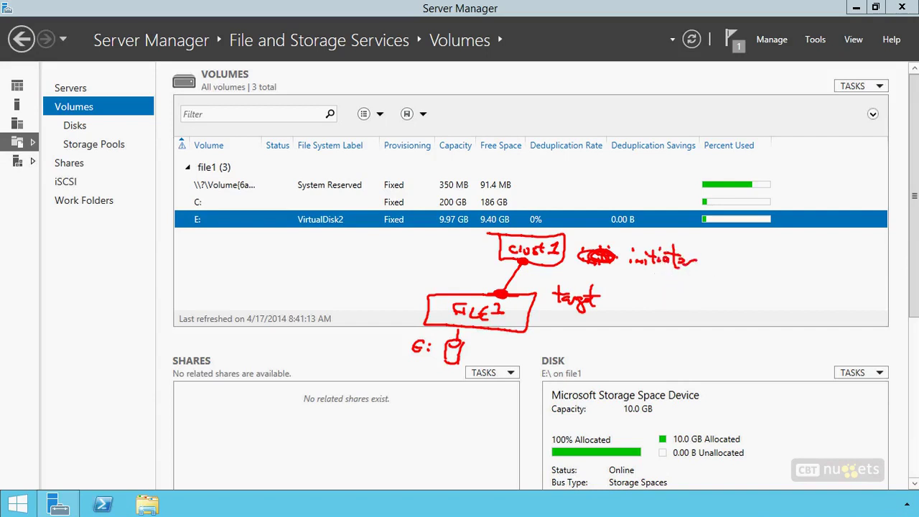
{"action": "left_click_drag", "start_coordinate": [538, 307], "coordinate": [554, 294]}
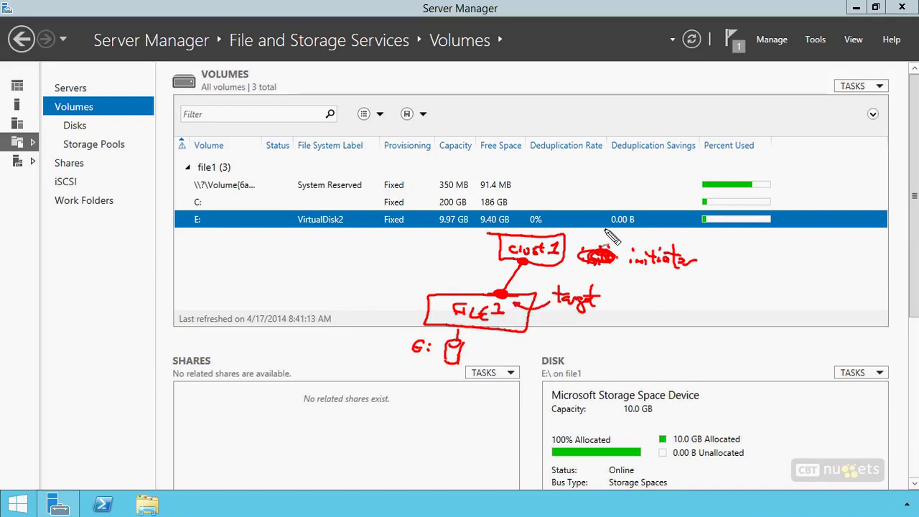
{"action": "mouse_move", "coordinate": [620, 271]}
{"action": "left_mouse_down"}
{"action": "mouse_move", "coordinate": [535, 269]}
{"action": "mouse_move", "coordinate": [546, 279]}
{"action": "left_mouse_up"}
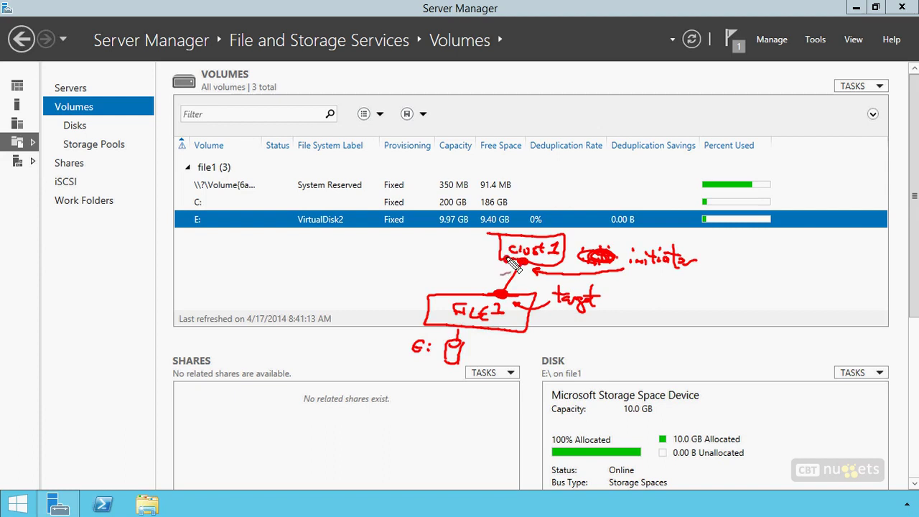
{"action": "left_click", "coordinate": [478, 293]}
{"action": "left_click", "coordinate": [506, 259]}
{"action": "left_click_drag", "start_coordinate": [506, 259], "coordinate": [478, 293]}
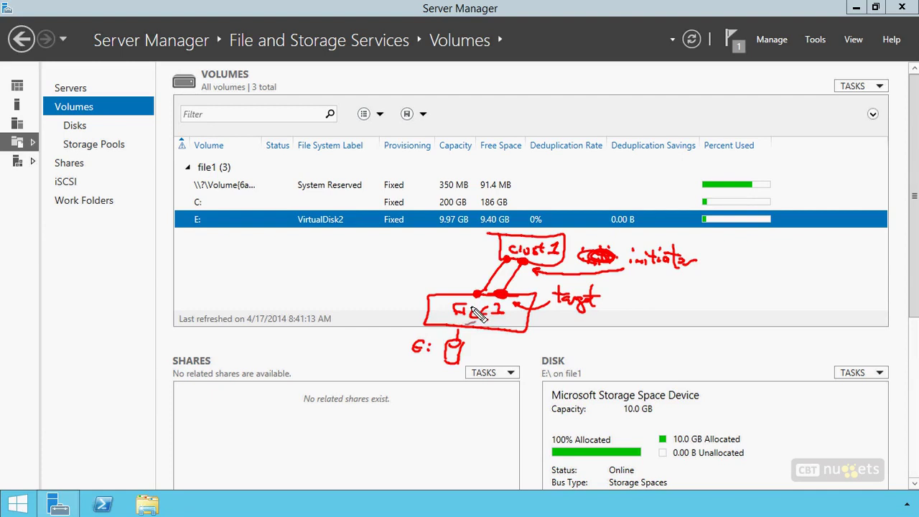
{"action": "key", "text": "ctrl+z"}
{"action": "key", "text": "ctrl+z"}
{"action": "key", "text": "ctrl+z"}
{"action": "left_click_drag", "start_coordinate": [478, 240], "coordinate": [494, 251]}
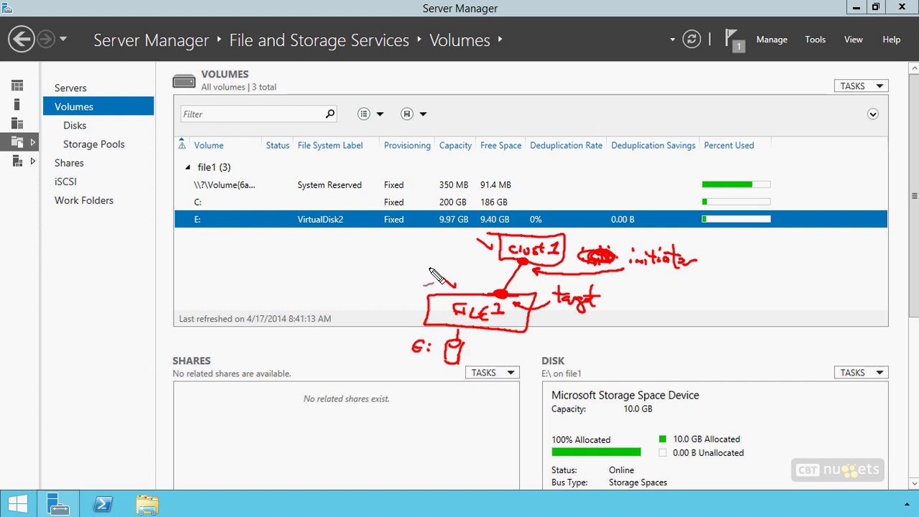
{"action": "key", "text": "Escape"}
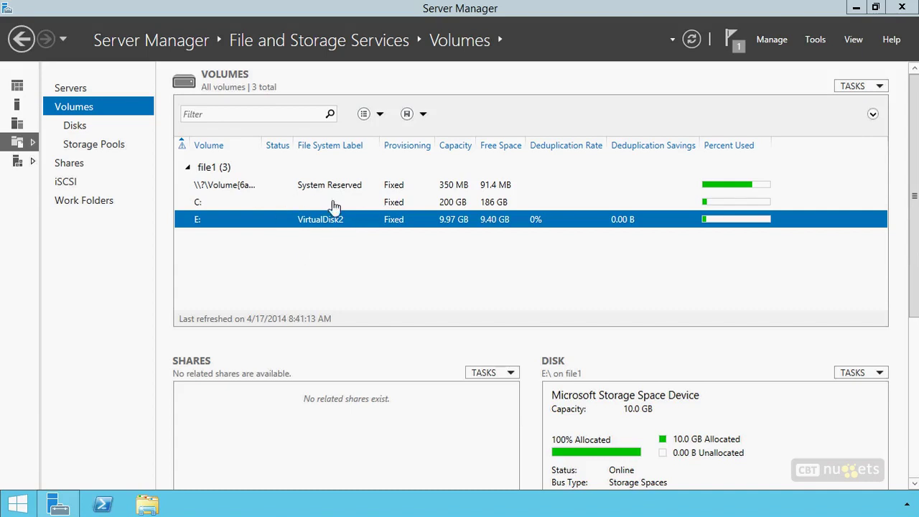
{"action": "left_click", "coordinate": [72, 183]}
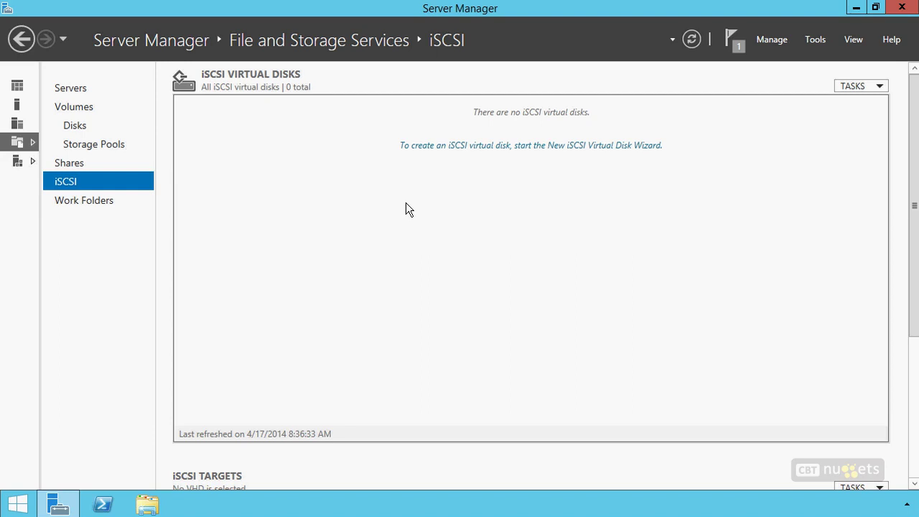
{"action": "left_click", "coordinate": [527, 147]}
{"action": "left_click_drag", "start_coordinate": [430, 85], "coordinate": [506, 30]}
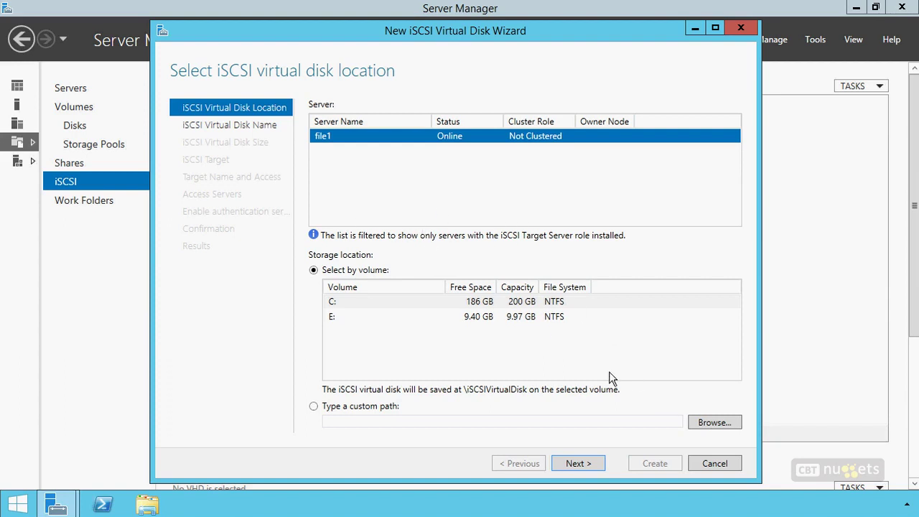
{"action": "left_click", "coordinate": [714, 463]}
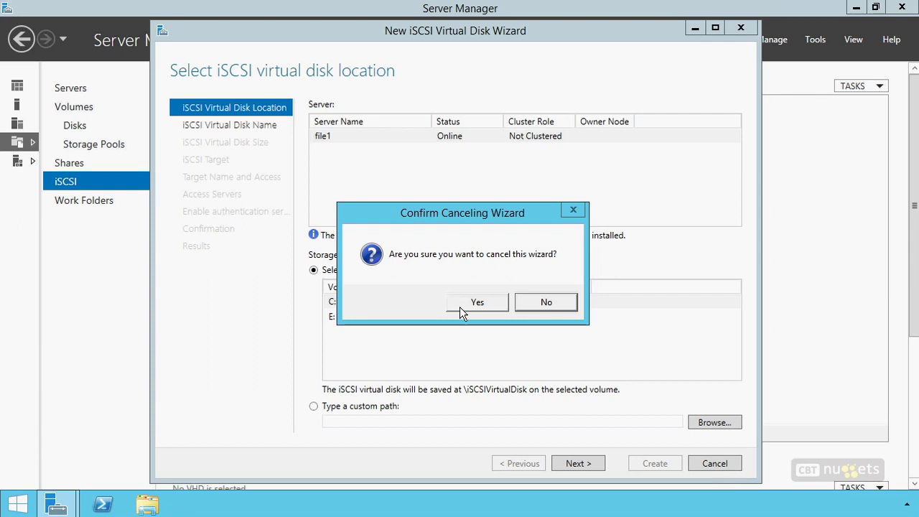
{"action": "left_click", "coordinate": [458, 308]}
Step: Switch to Server Manager on the clust1 server and show its local server properties
{"action": "left_click", "coordinate": [347, 31]}
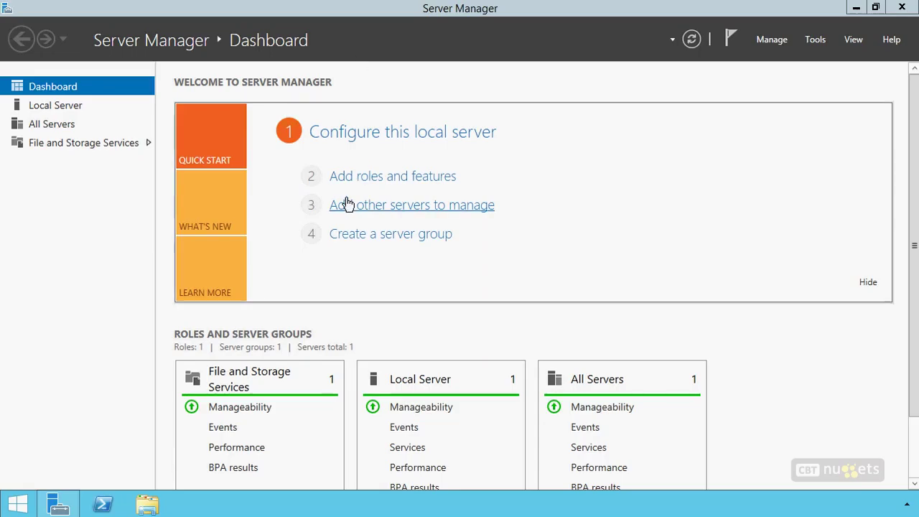
{"action": "left_click", "coordinate": [413, 130]}
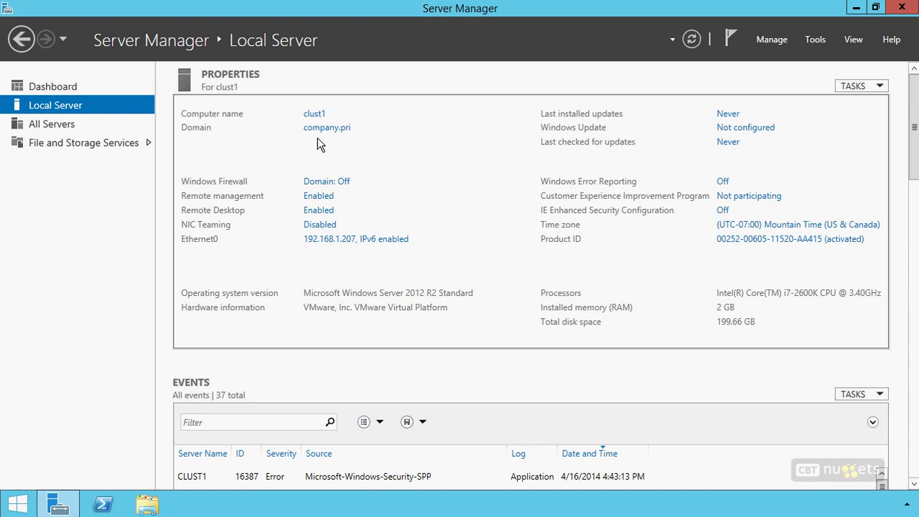
Step: Open the iSCSI Initiator on clust1, agree to start the Microsoft iSCSI service automatically, and show the discovery settings
{"action": "left_click", "coordinate": [815, 40]}
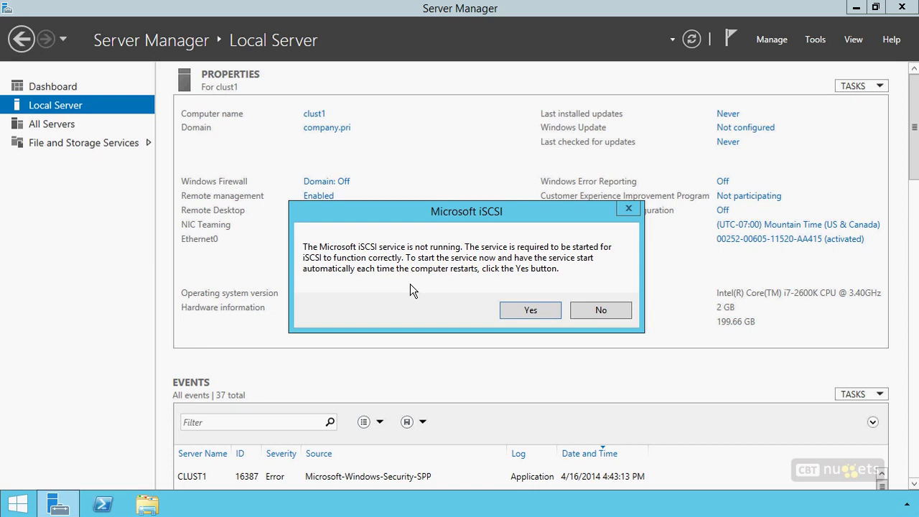
{"action": "left_click", "coordinate": [550, 311]}
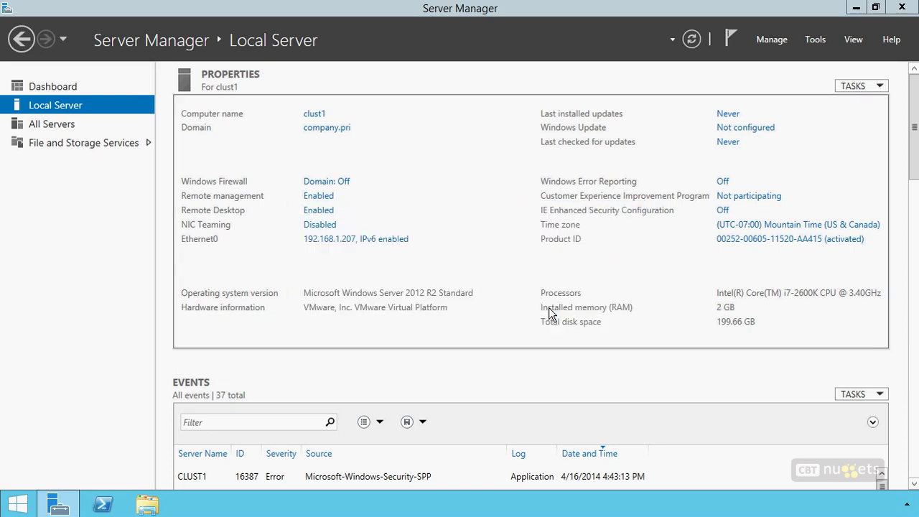
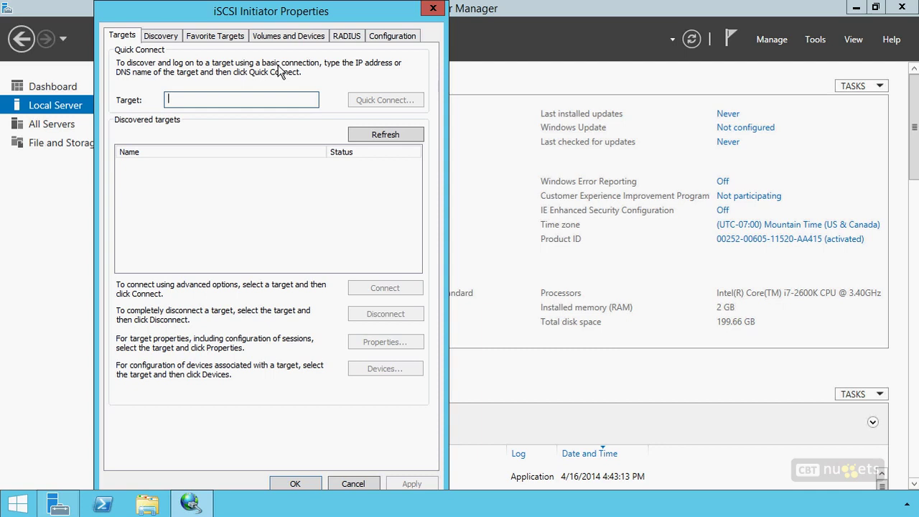
{"action": "left_click", "coordinate": [159, 36]}
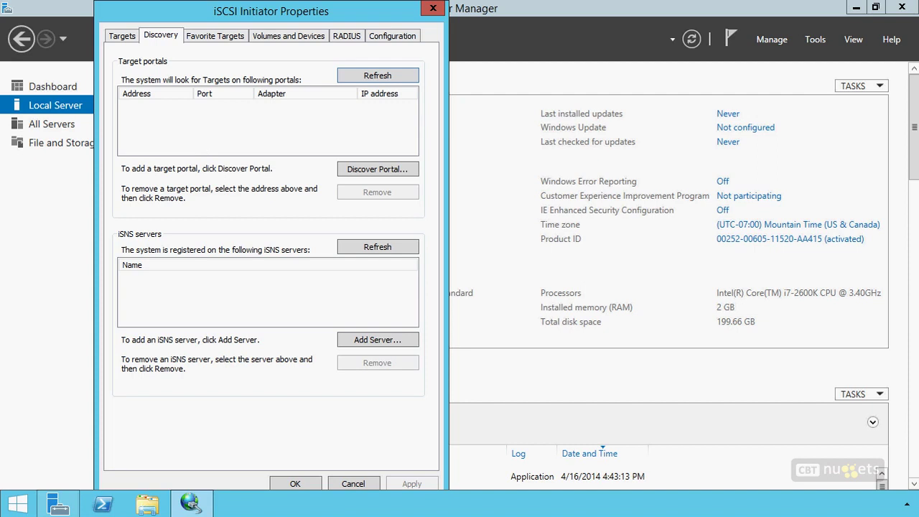
{"action": "mouse_move", "coordinate": [671, 241]}
{"action": "left_mouse_down"}
{"action": "mouse_move", "coordinate": [649, 281]}
{"action": "mouse_move", "coordinate": [697, 248]}
{"action": "left_mouse_up"}
{"action": "left_click_drag", "start_coordinate": [639, 259], "coordinate": [658, 260]}
{"action": "mouse_move", "coordinate": [685, 316]}
{"action": "left_mouse_down"}
{"action": "mouse_move", "coordinate": [646, 371]}
{"action": "mouse_move", "coordinate": [702, 323]}
{"action": "left_mouse_up"}
{"action": "mouse_move", "coordinate": [601, 334]}
{"action": "left_mouse_down"}
{"action": "mouse_move", "coordinate": [595, 341]}
{"action": "mouse_move", "coordinate": [639, 344]}
{"action": "mouse_move", "coordinate": [627, 333]}
{"action": "left_mouse_up"}
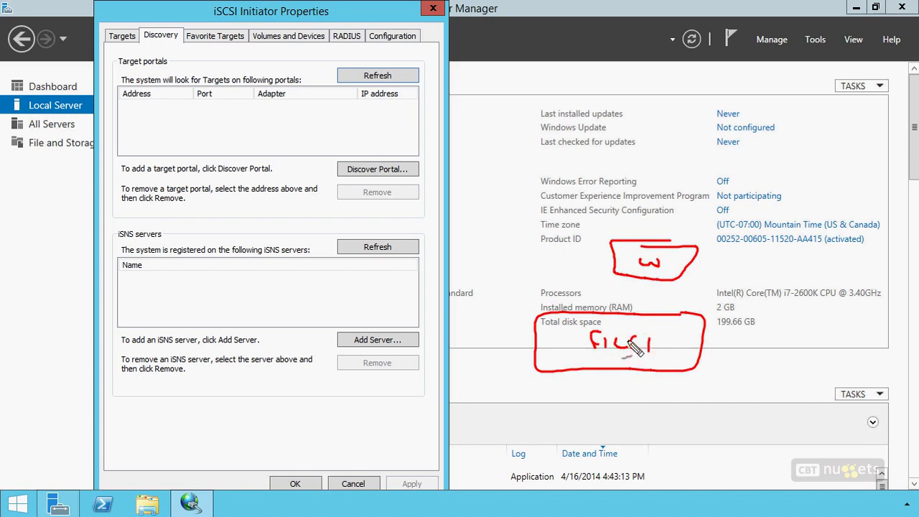
{"action": "left_click", "coordinate": [644, 314]}
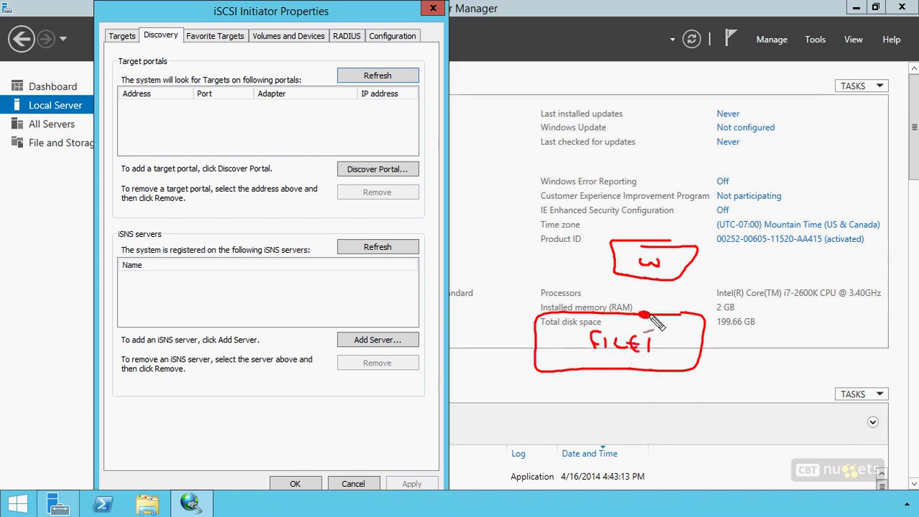
{"action": "left_click", "coordinate": [646, 279]}
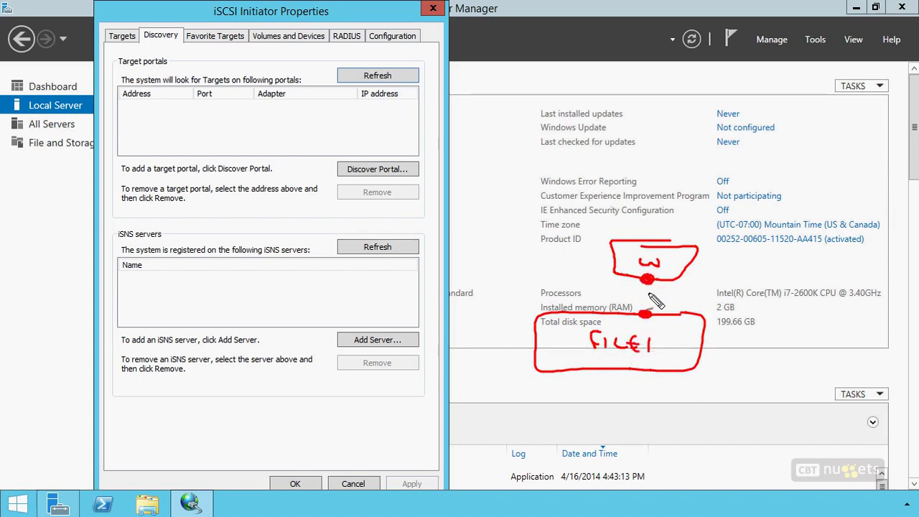
{"action": "mouse_move", "coordinate": [645, 314]}
{"action": "left_mouse_down"}
{"action": "mouse_move", "coordinate": [647, 281]}
{"action": "mouse_move", "coordinate": [630, 271]}
{"action": "left_mouse_up"}
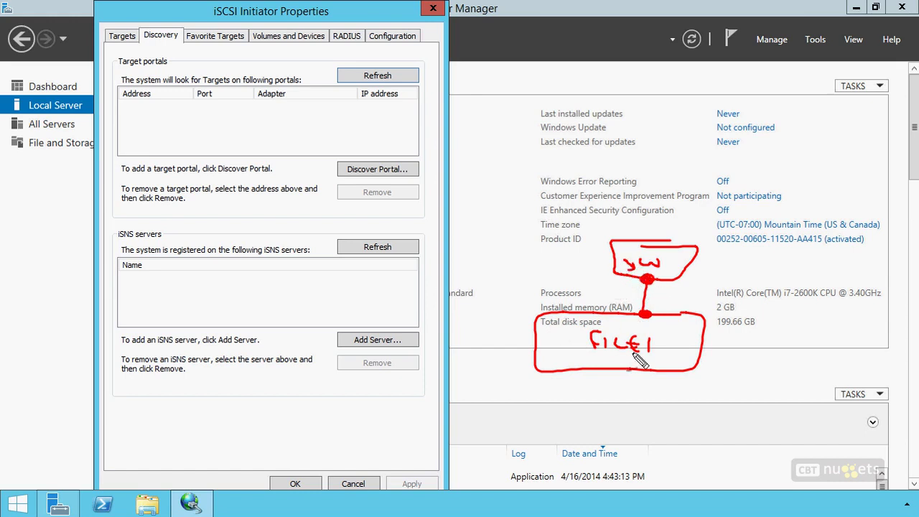
{"action": "left_click_drag", "start_coordinate": [625, 292], "coordinate": [635, 296]}
{"action": "left_click_drag", "start_coordinate": [163, 48], "coordinate": [131, 46]}
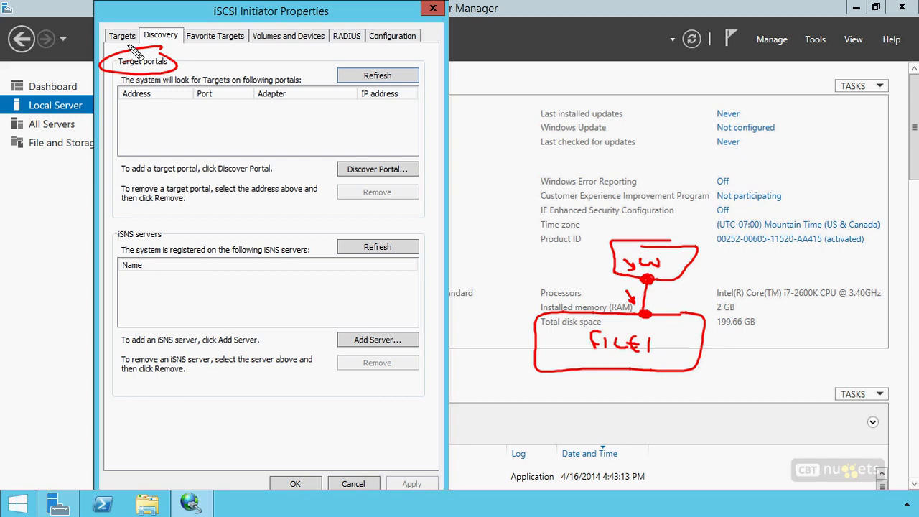
{"action": "left_click_drag", "start_coordinate": [650, 343], "coordinate": [661, 341]}
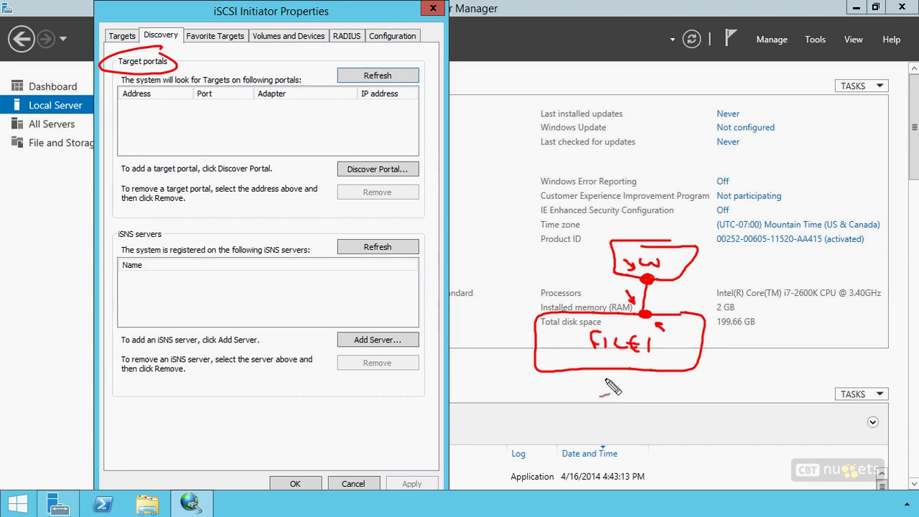
{"action": "key", "text": "Escape"}
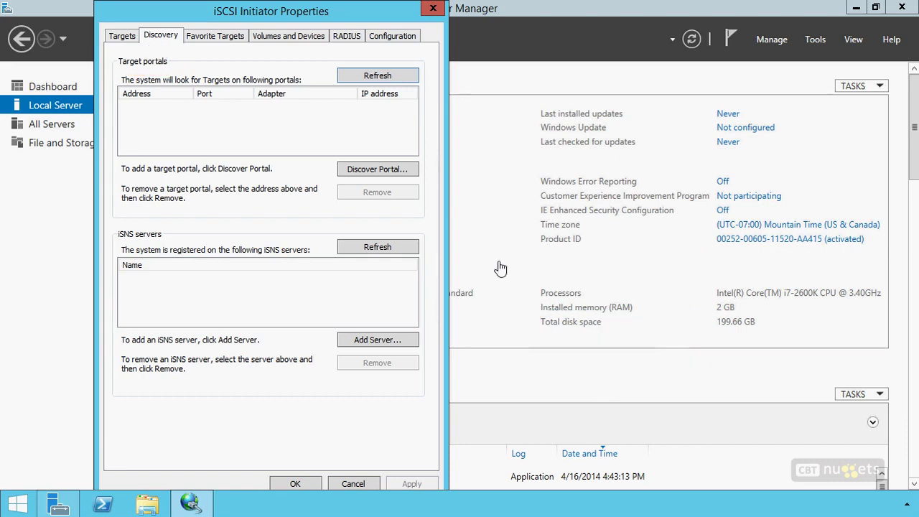
Step: Open target portal discovery on clust1, and run ipconfig in an elevated PowerShell on FILE1 to look up its IP address
{"action": "left_click", "coordinate": [367, 174]}
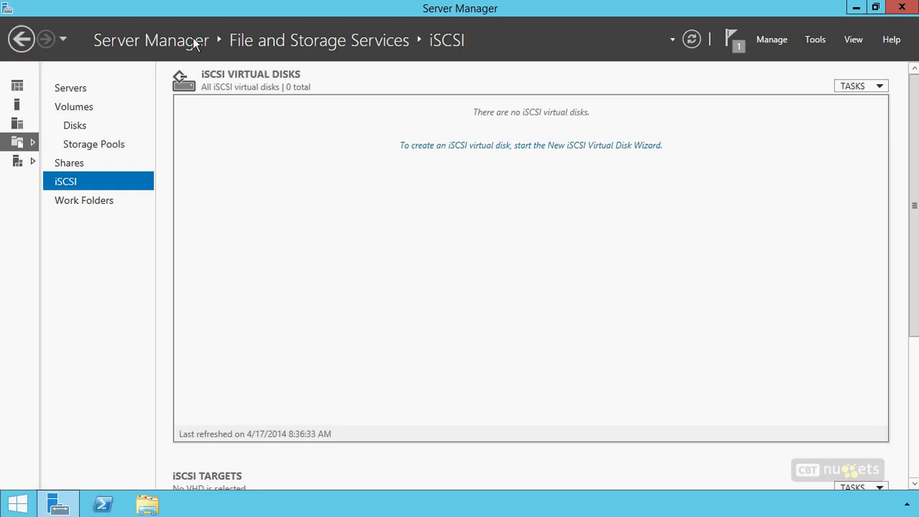
{"action": "right_click", "coordinate": [102, 505]}
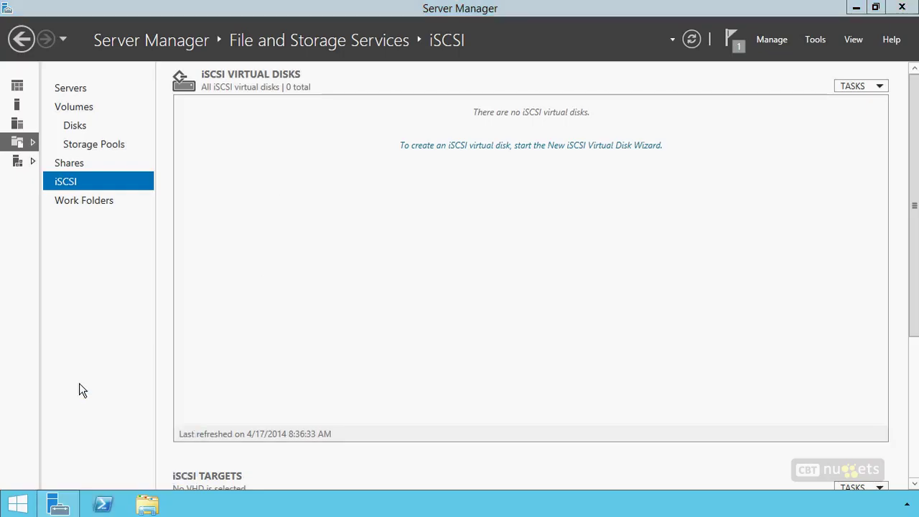
{"action": "left_click", "coordinate": [81, 382]}
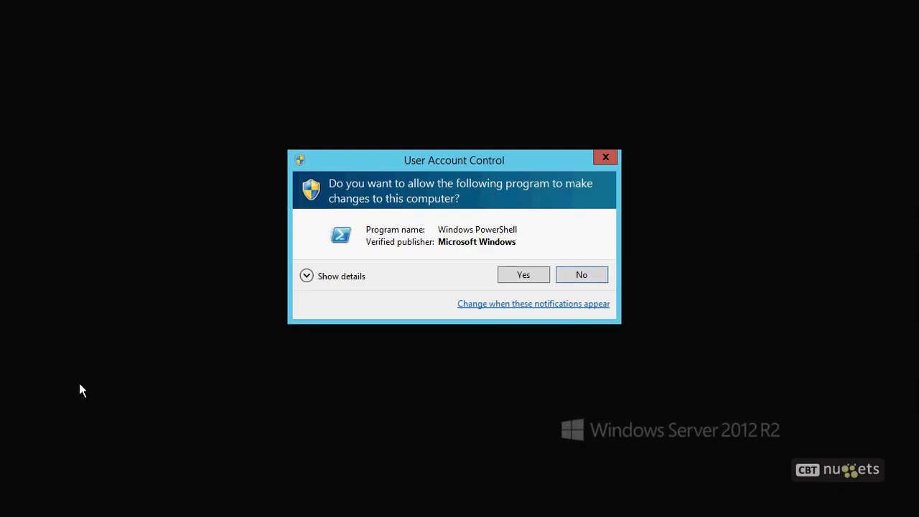
{"action": "left_click", "coordinate": [528, 276]}
{"action": "type", "text": "ipconfig"}
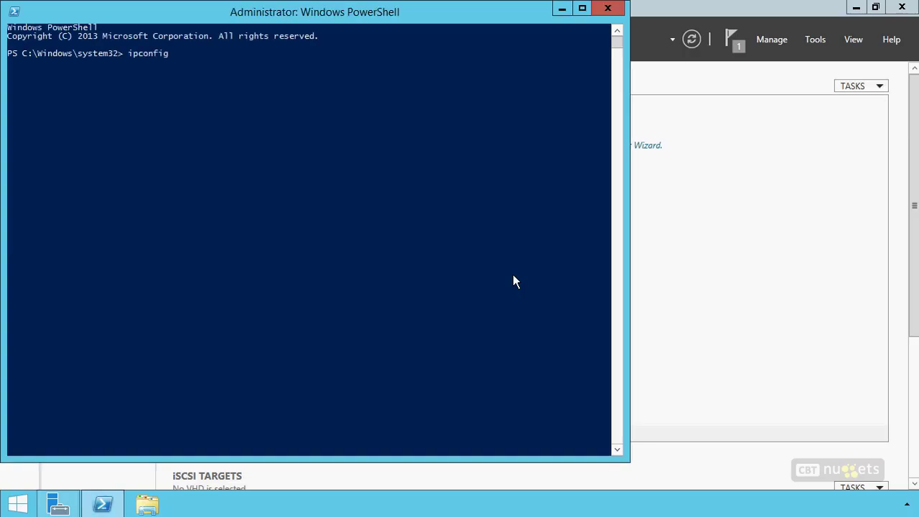
{"action": "key", "text": "Return"}
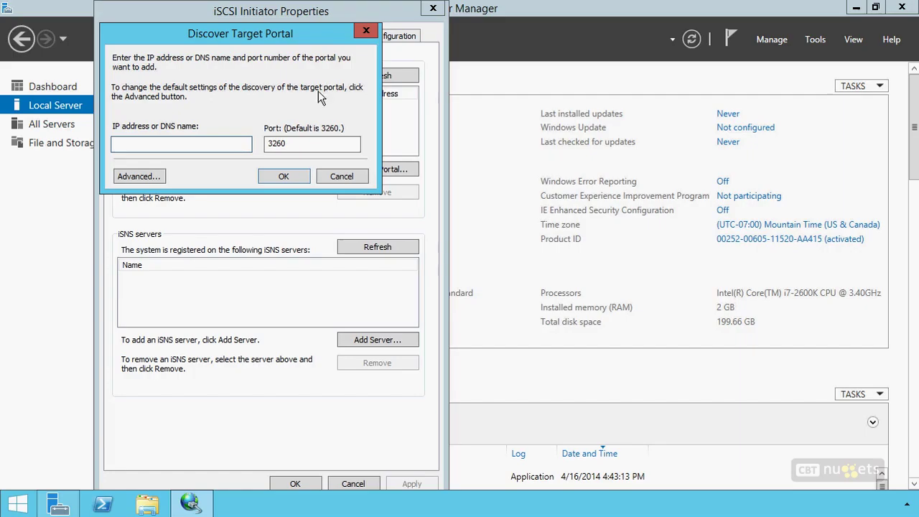
Step: Enter 192.168.1.204 as the portal address on clust1, with Microsoft iSCSI Initiator as local adapter and 192.168.1.207 as initiator IP
{"action": "type", "text": "192.168.1.204"}
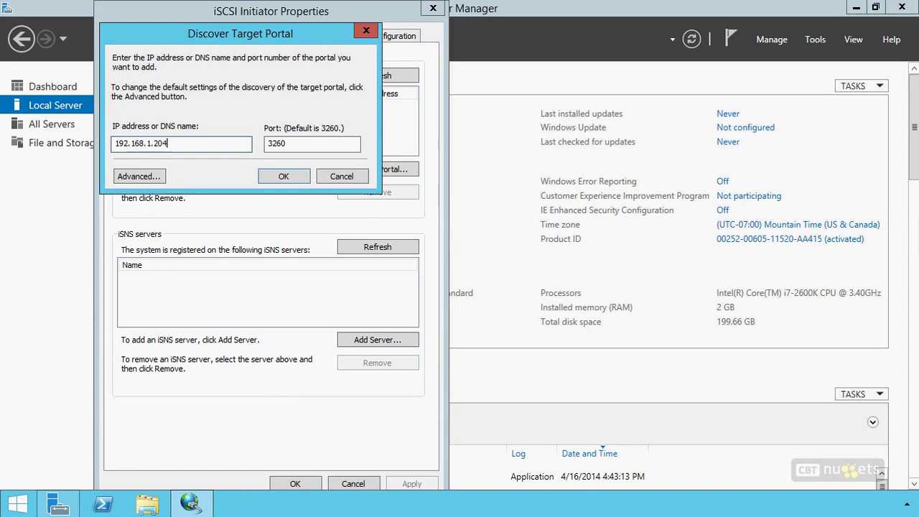
{"action": "left_click", "coordinate": [136, 176]}
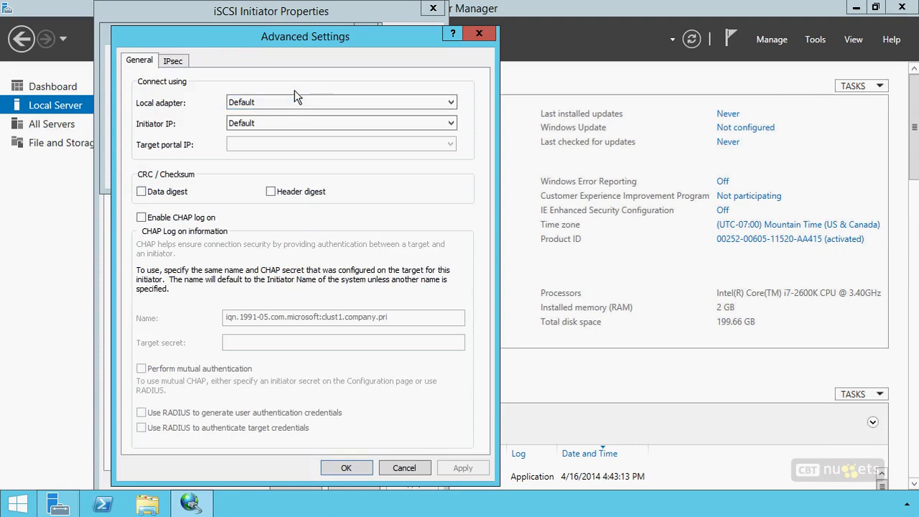
{"action": "left_click", "coordinate": [249, 103]}
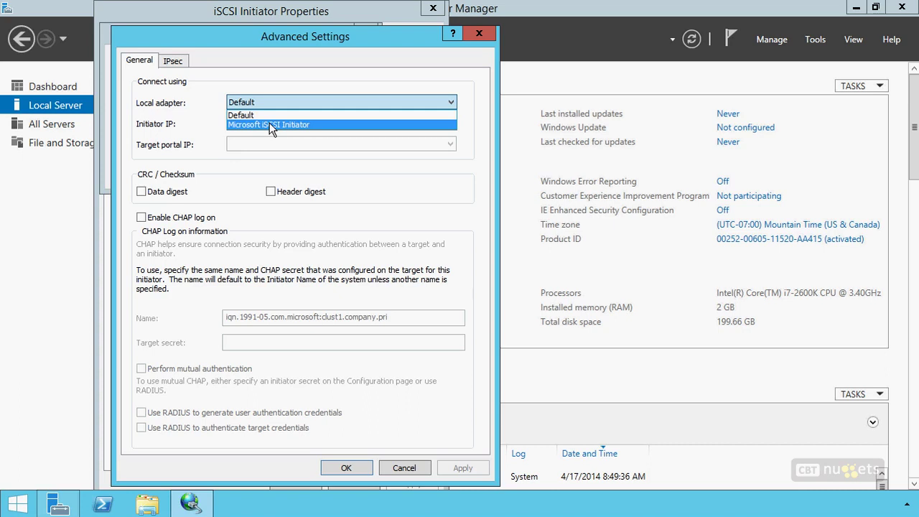
{"action": "left_click", "coordinate": [269, 124]}
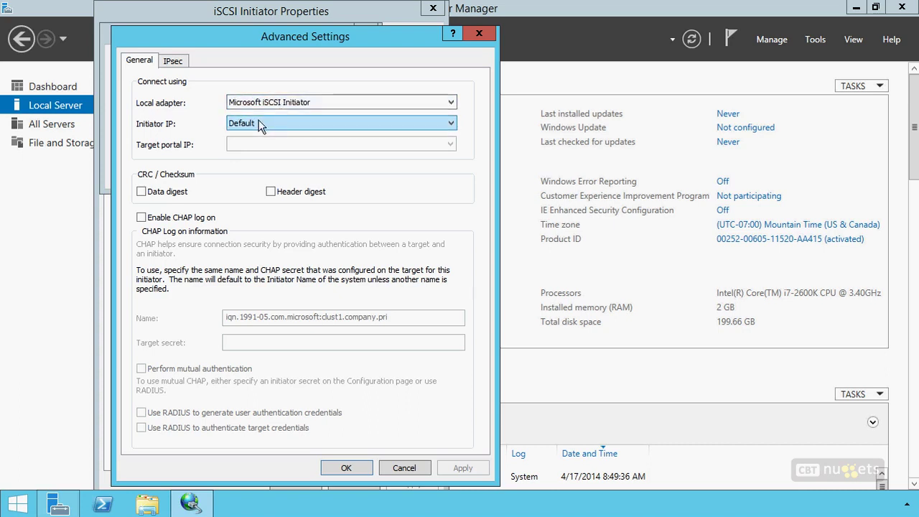
{"action": "left_click", "coordinate": [259, 120]}
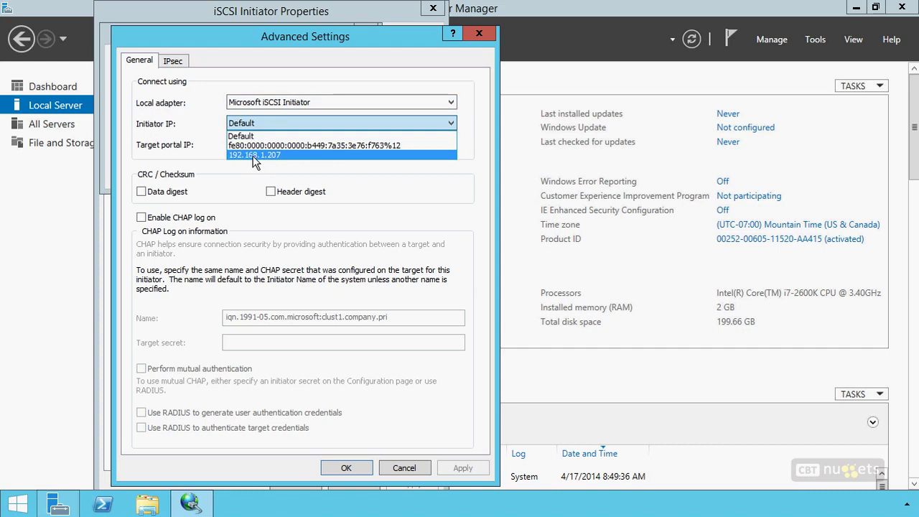
{"action": "left_click", "coordinate": [253, 155]}
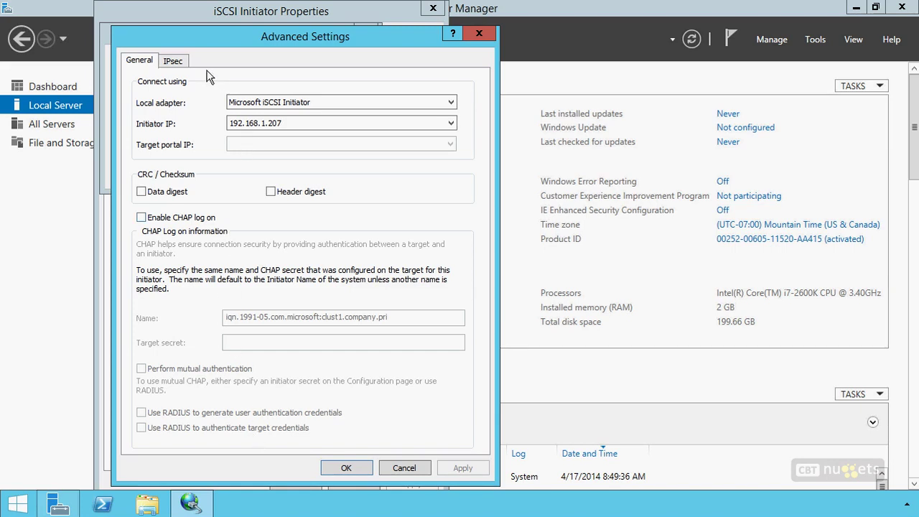
Step: Review the IPsec settings without enabling them, accept the advanced settings and add the target portal on port 3260
{"action": "left_click", "coordinate": [175, 61]}
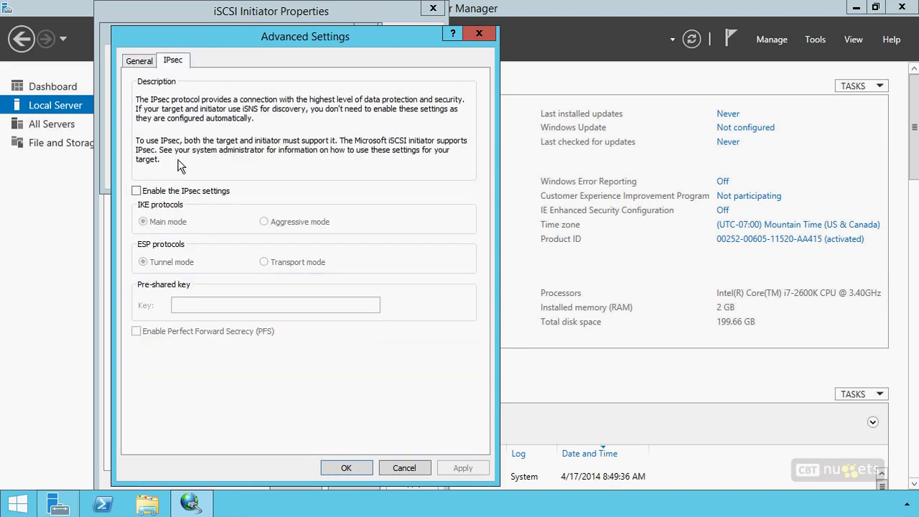
{"action": "left_click", "coordinate": [145, 61]}
{"action": "left_click", "coordinate": [361, 468]}
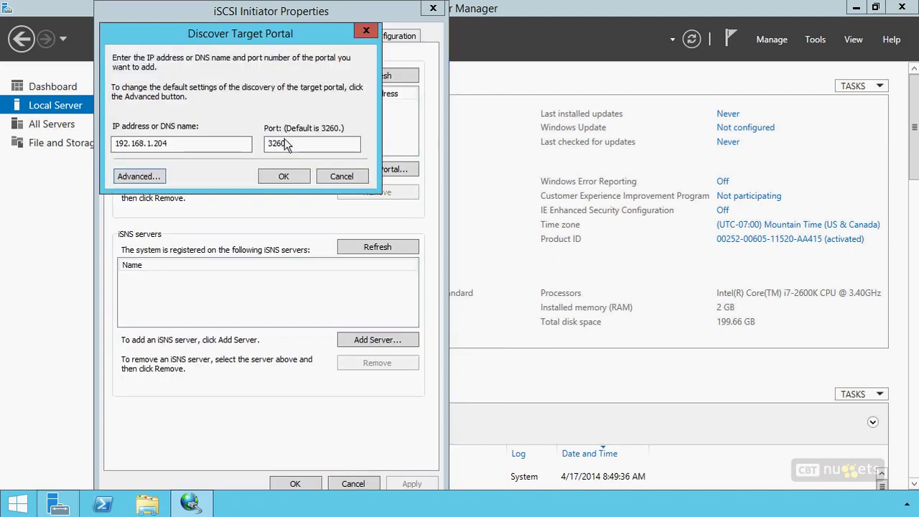
{"action": "left_click", "coordinate": [284, 180]}
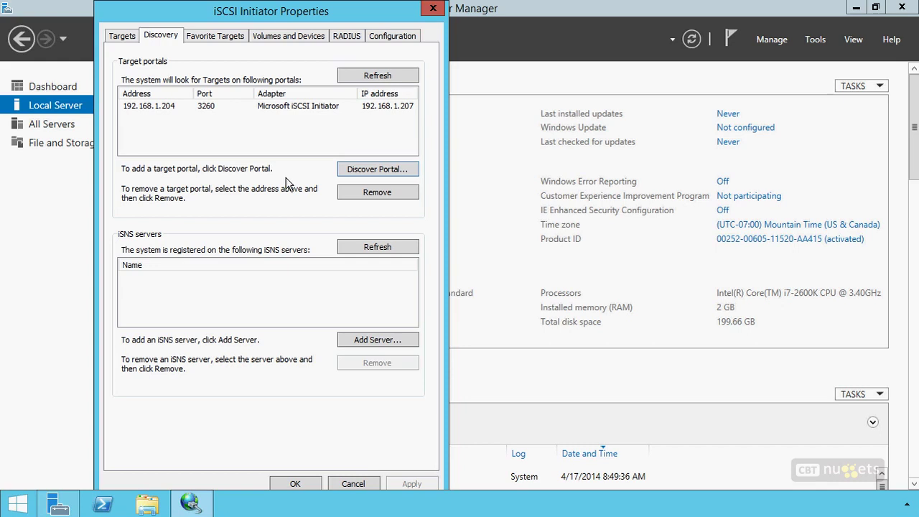
Step: Switch to FILE1, close PowerShell, and start a new iSCSI virtual disk on server file1 stored on volume E:
{"action": "left_click", "coordinate": [228, 40]}
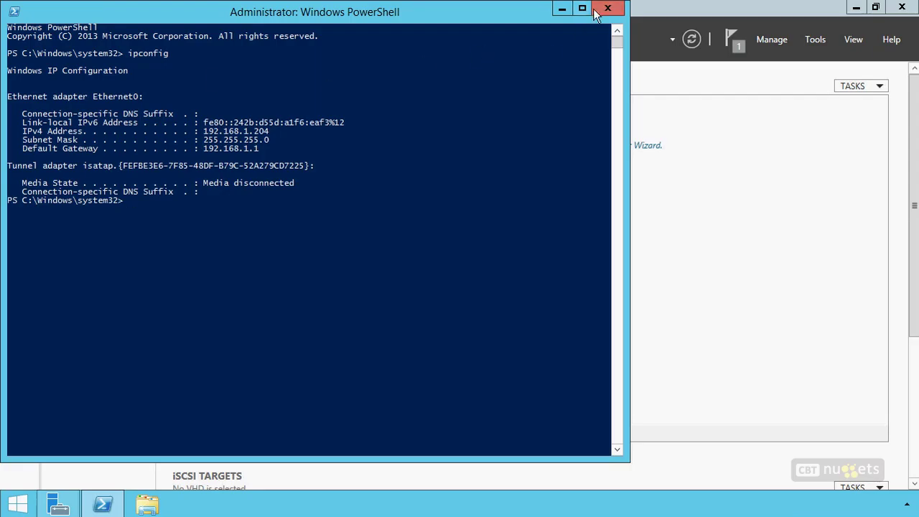
{"action": "left_click", "coordinate": [594, 14]}
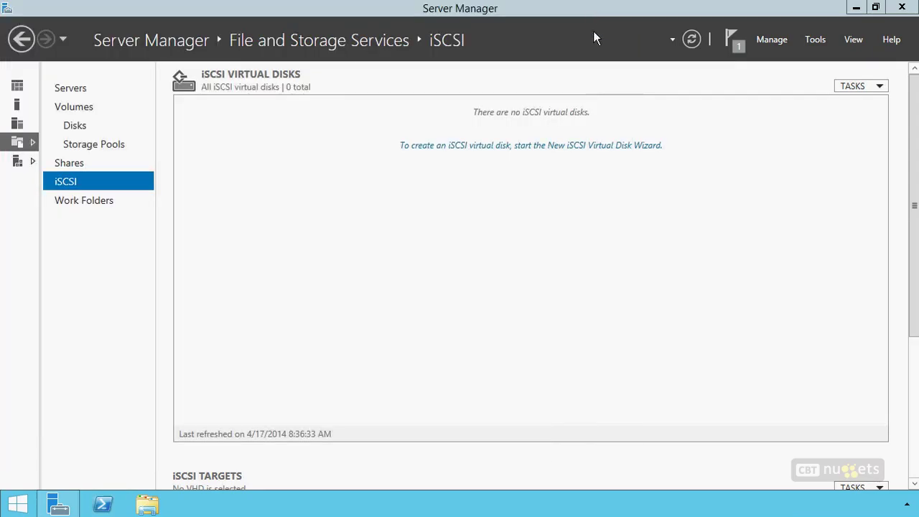
{"action": "left_click", "coordinate": [587, 148]}
{"action": "left_click_drag", "start_coordinate": [532, 109], "coordinate": [601, 33]}
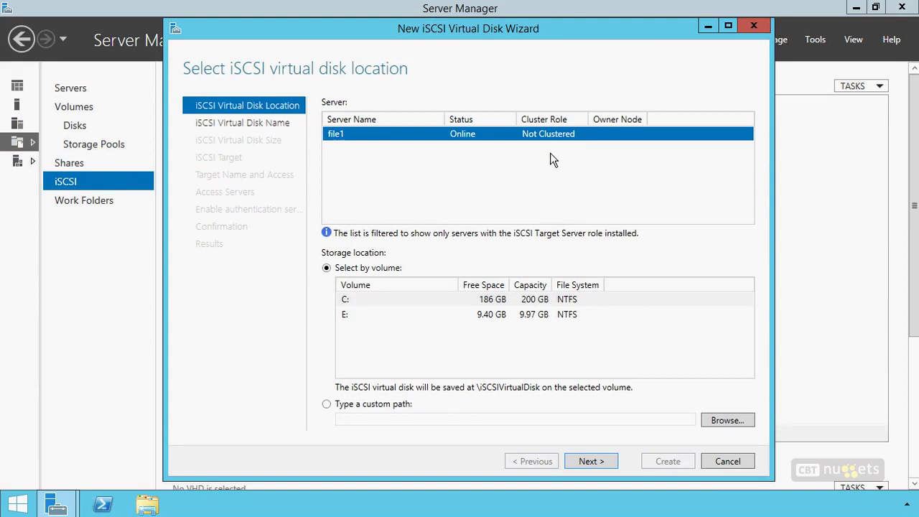
{"action": "left_click", "coordinate": [344, 316]}
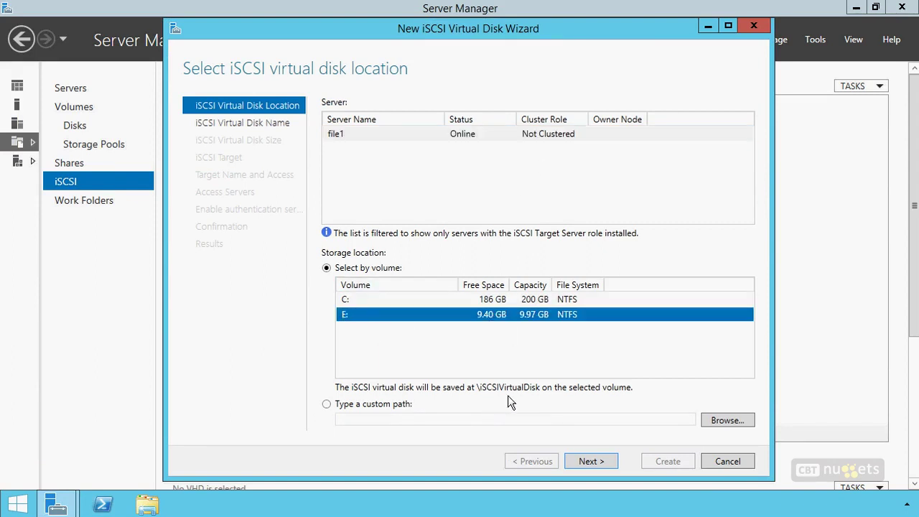
{"action": "left_click", "coordinate": [589, 460]}
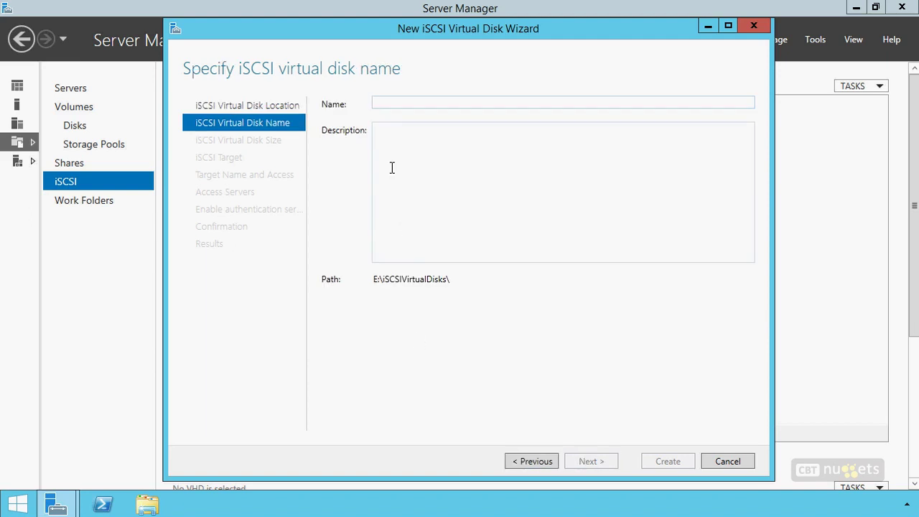
Step: Name the iSCSI virtual disk iscsi-lun1 and make it a dynamically expanding disk of 9.37 GB
{"action": "type", "text": "iscsi-lun1"}
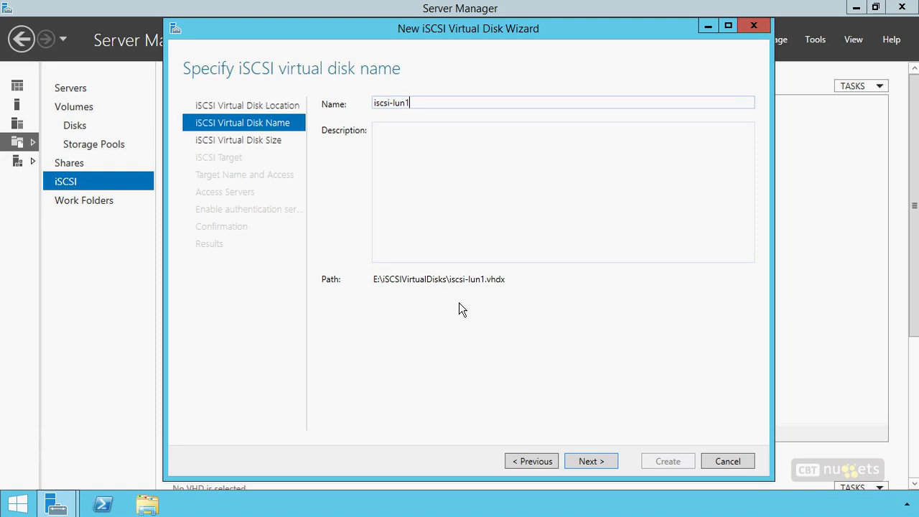
{"action": "left_click", "coordinate": [583, 460]}
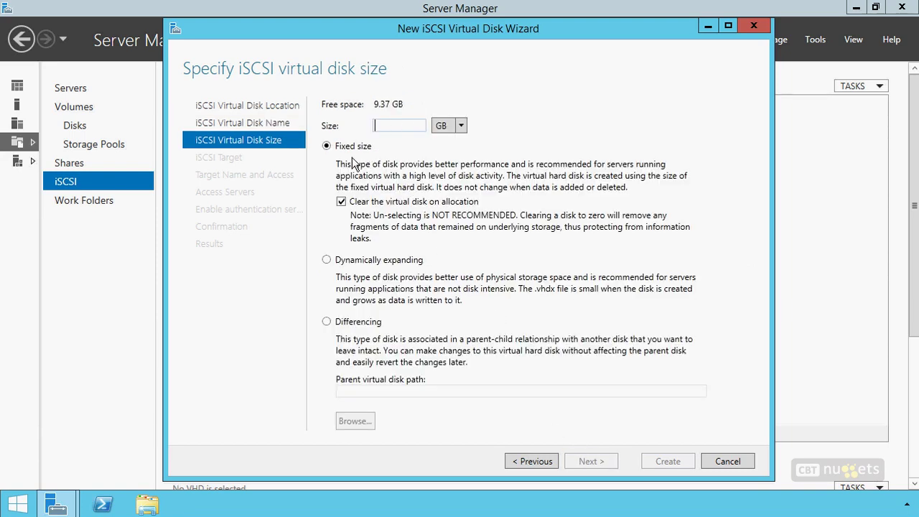
{"action": "left_click", "coordinate": [360, 260]}
{"action": "left_click", "coordinate": [389, 127]}
{"action": "type", "text": "9.37"}
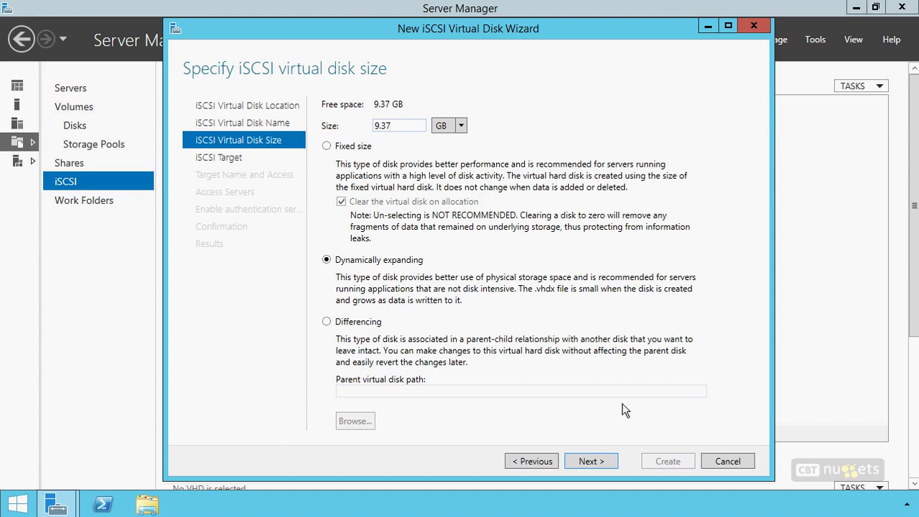
{"action": "left_click", "coordinate": [592, 460]}
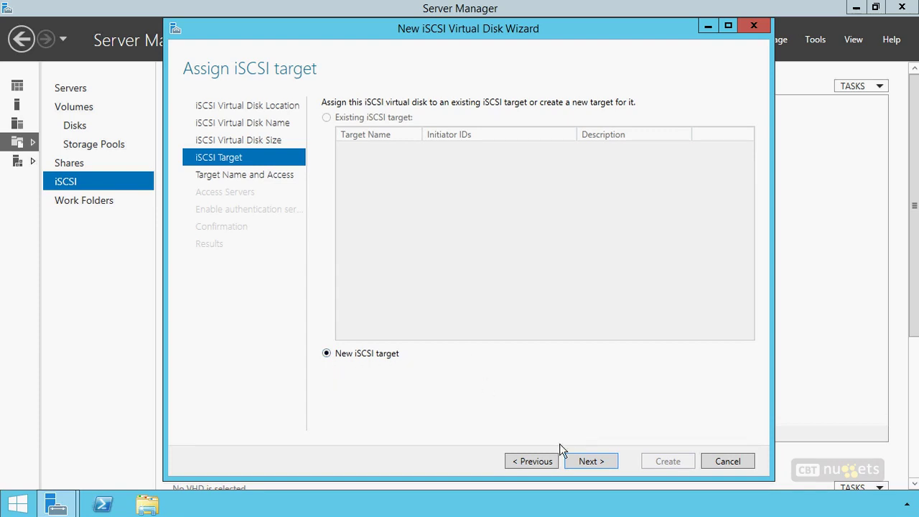
Step: Assign the virtual disk to a new iSCSI target named iscsi-lun1
{"action": "left_click", "coordinate": [587, 462]}
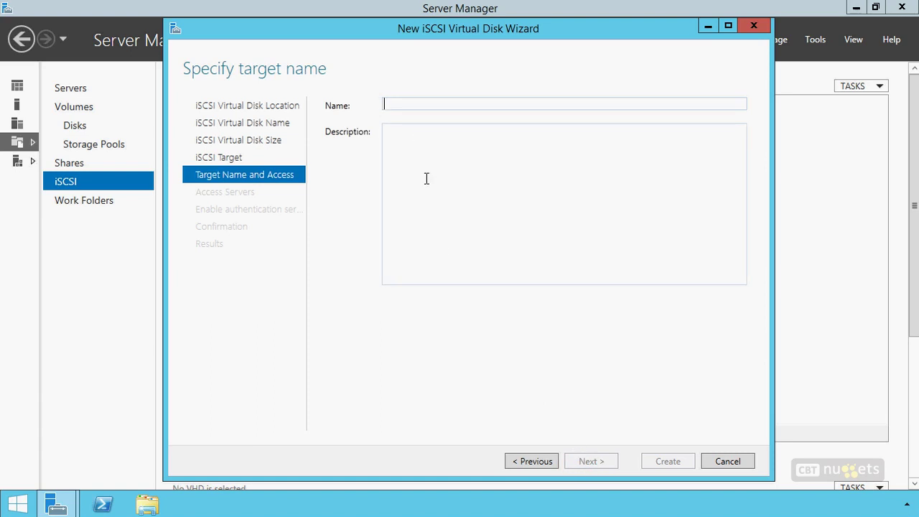
{"action": "type", "text": "is"}
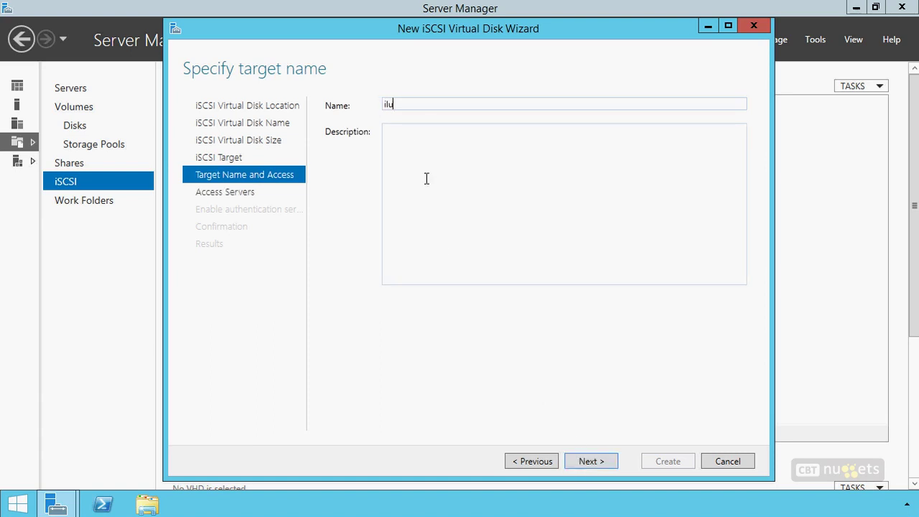
{"action": "key", "text": "BackSpace"}
{"action": "key", "text": "BackSpace"}
{"action": "type", "text": "iscsi-lun1"}
{"action": "left_click", "coordinate": [589, 461]}
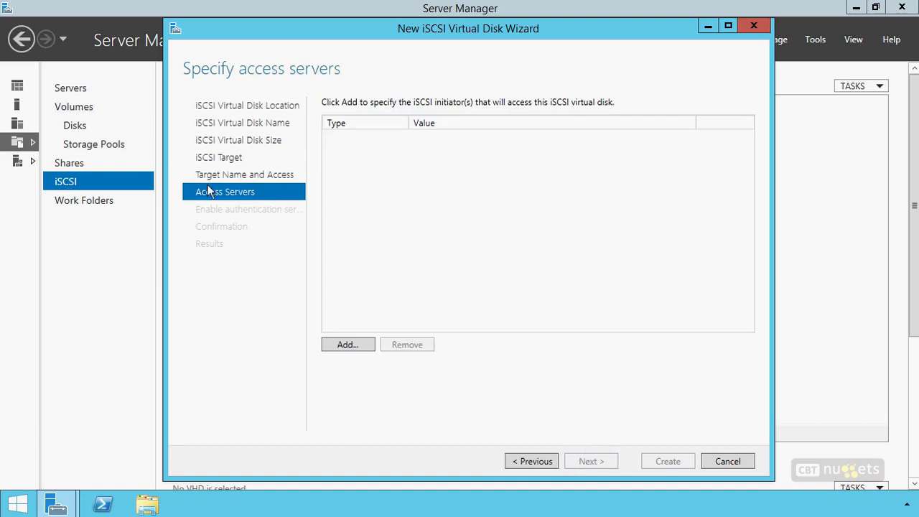
Step: Add the initiator iqn.1991-05.com.microsoft:clust1.company.pri from the target server's initiator cache as an access server
{"action": "left_click", "coordinate": [347, 345]}
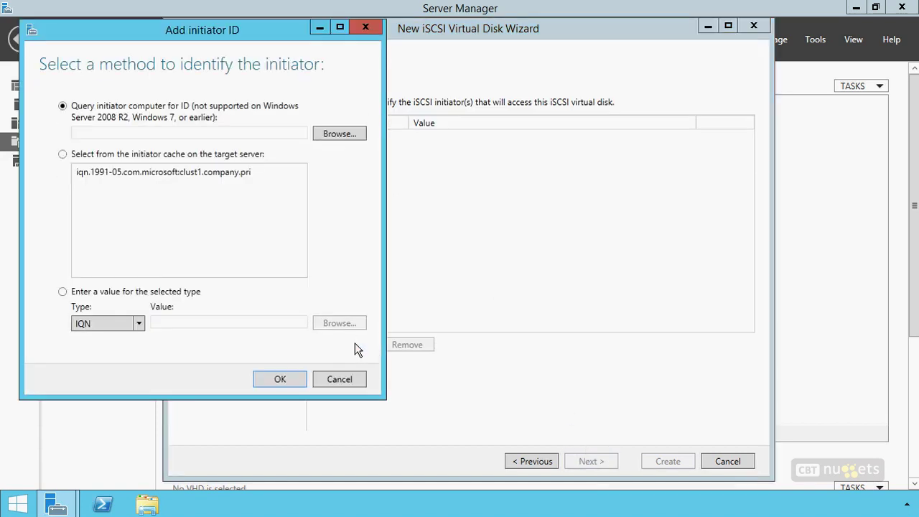
{"action": "left_click", "coordinate": [188, 178]}
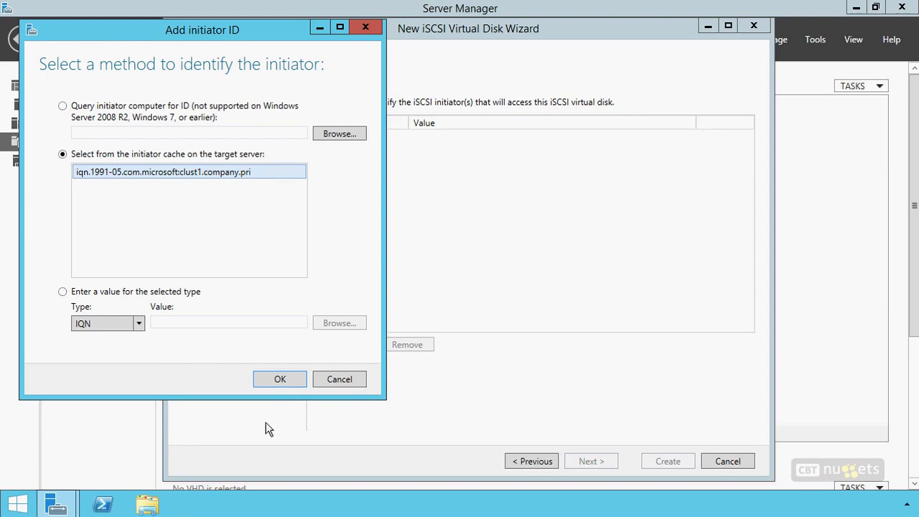
{"action": "left_click", "coordinate": [271, 382]}
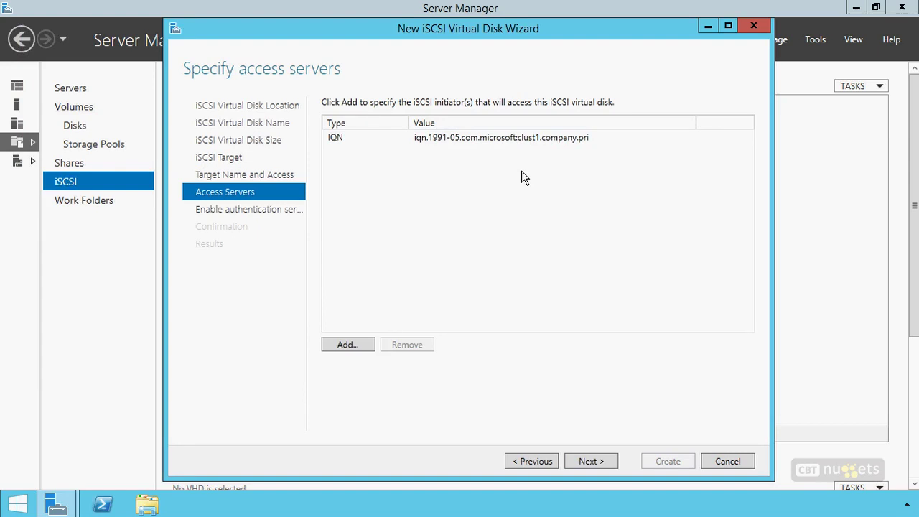
Step: Leave CHAP and reverse CHAP disabled and create the iSCSI virtual disk with its target
{"action": "left_click", "coordinate": [593, 461]}
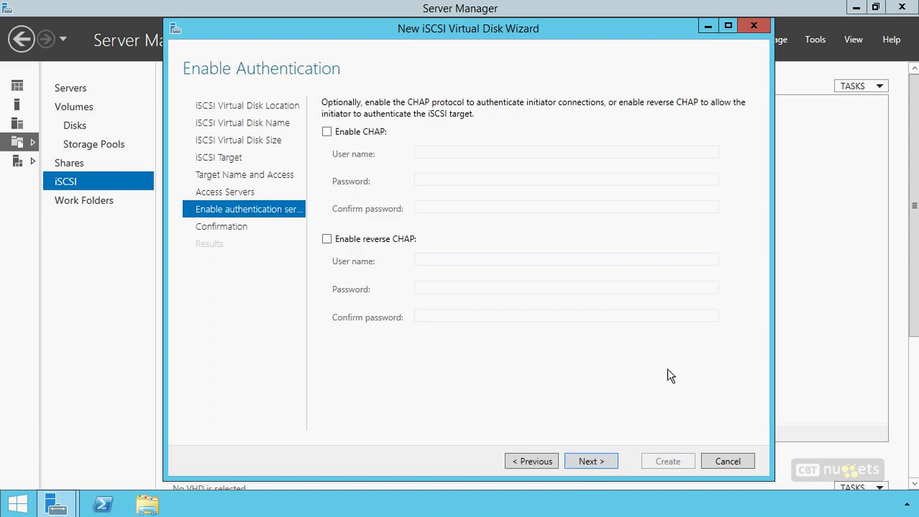
{"action": "left_click", "coordinate": [589, 460]}
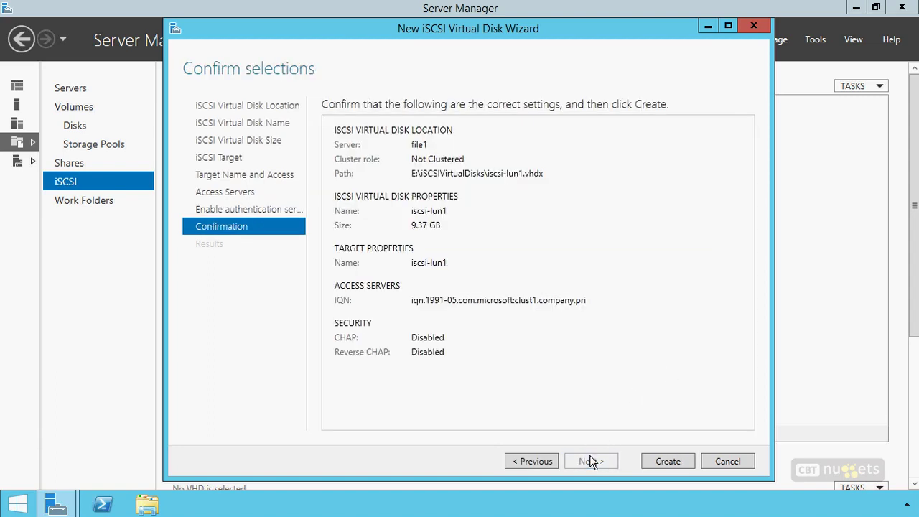
{"action": "left_click", "coordinate": [660, 461]}
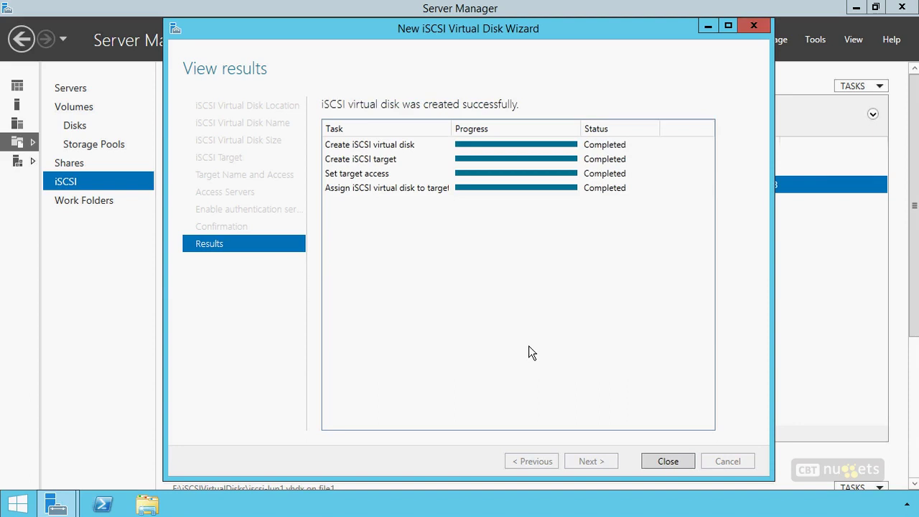
Step: Check the iscsi-lun1 file in the iSCSIVirtualDisks folder on VirtualDisk2 (E:) in File Explorer, and close the finished virtual disk wizard
{"action": "left_click", "coordinate": [147, 505]}
{"action": "double_click", "coordinate": [579, 322]}
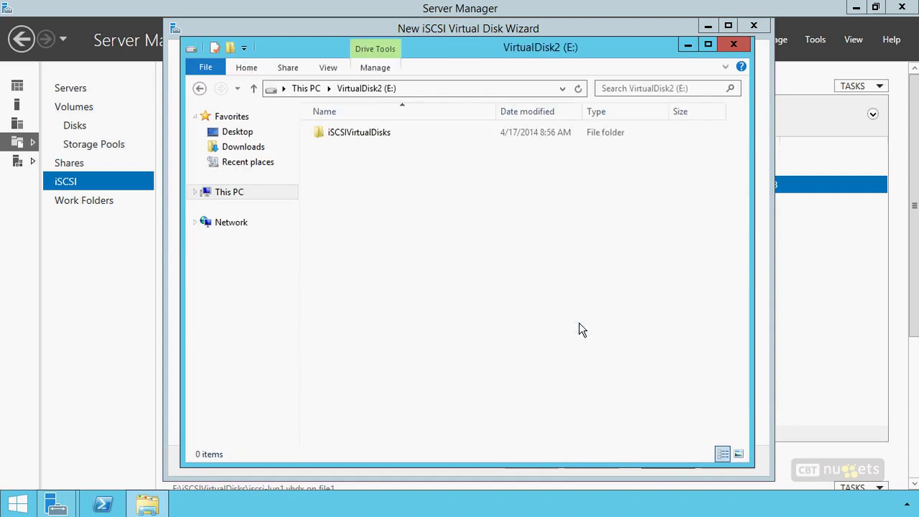
{"action": "left_click", "coordinate": [347, 133]}
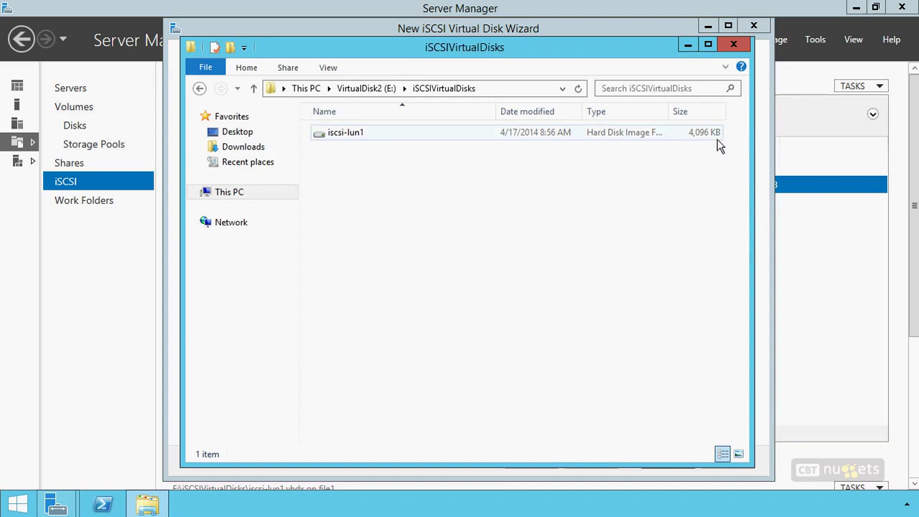
{"action": "left_click", "coordinate": [725, 45]}
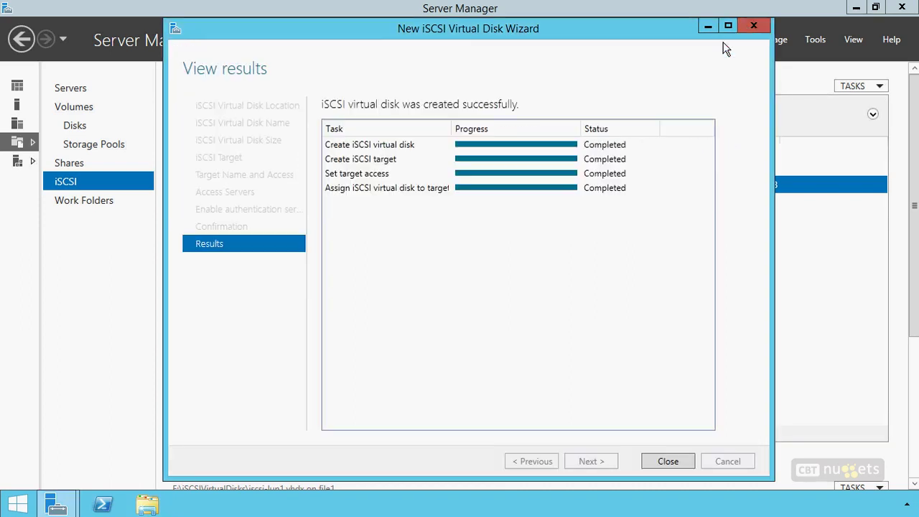
{"action": "left_click", "coordinate": [667, 461]}
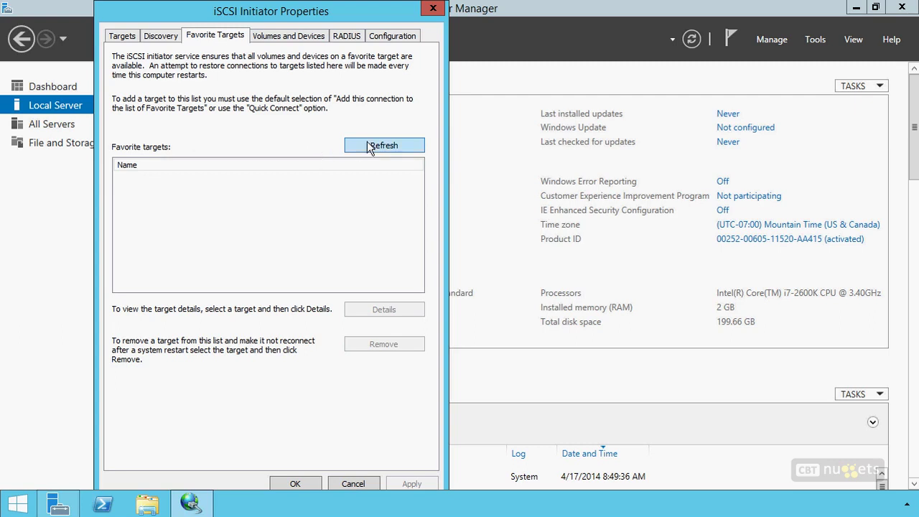
Step: Refresh the discovered targets in CLUST1's iSCSI Initiator and select iqn.1991-05.com.microsoft:file1-iscsi-lun1-target
{"action": "left_click", "coordinate": [122, 38]}
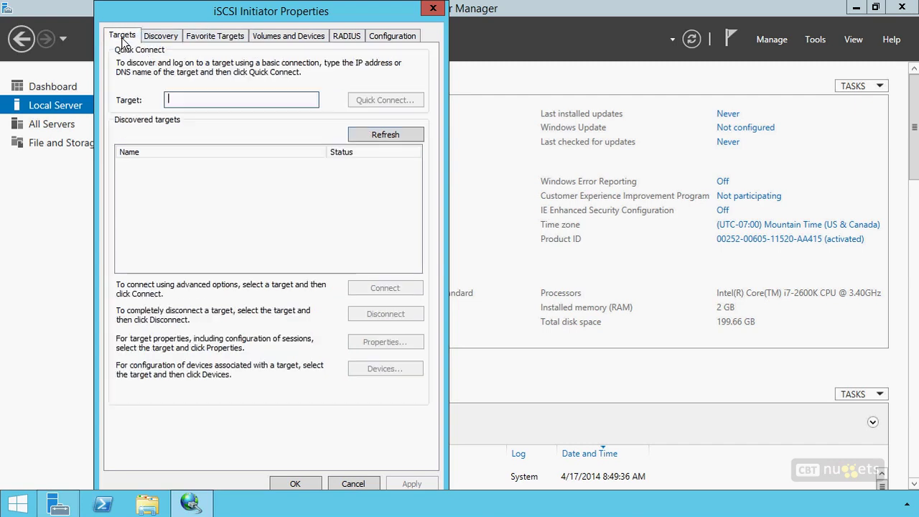
{"action": "left_click", "coordinate": [385, 134]}
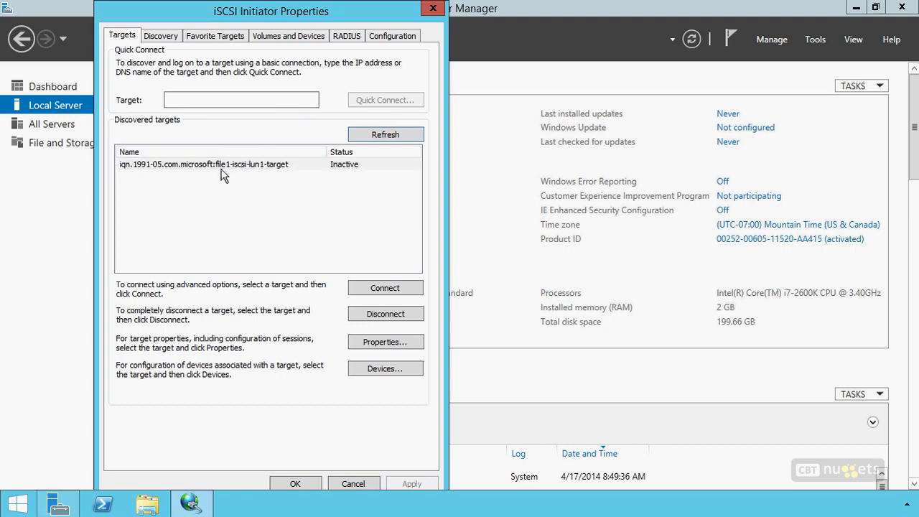
{"action": "left_click", "coordinate": [220, 165]}
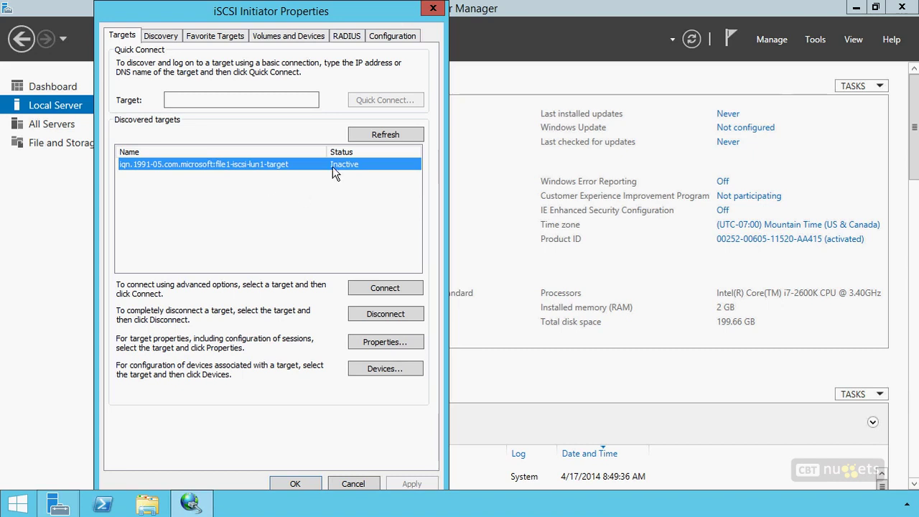
Step: Connect to the selected target using the Microsoft iSCSI Initiator adapter, initiator IP 192.168.1.207 and target portal 192.168.1.204 / 3260
{"action": "left_click", "coordinate": [384, 288]}
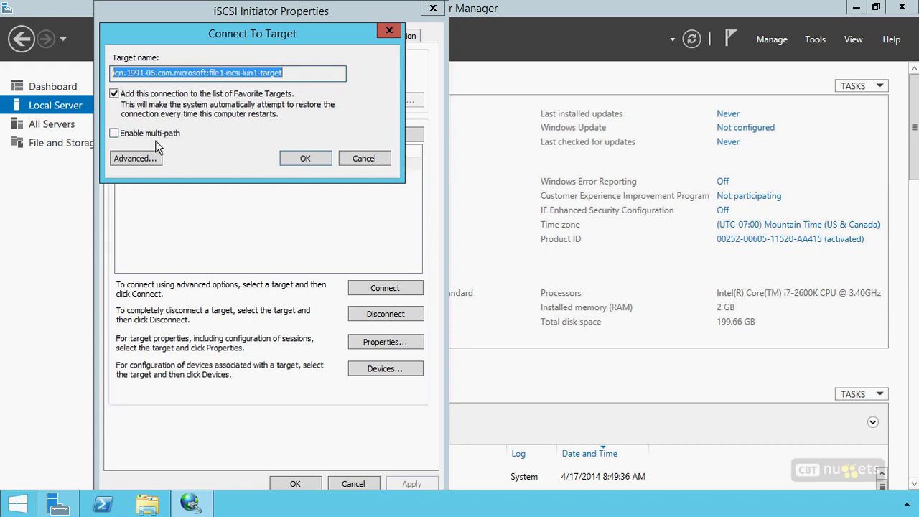
{"action": "left_click", "coordinate": [141, 158]}
{"action": "left_click", "coordinate": [252, 102]}
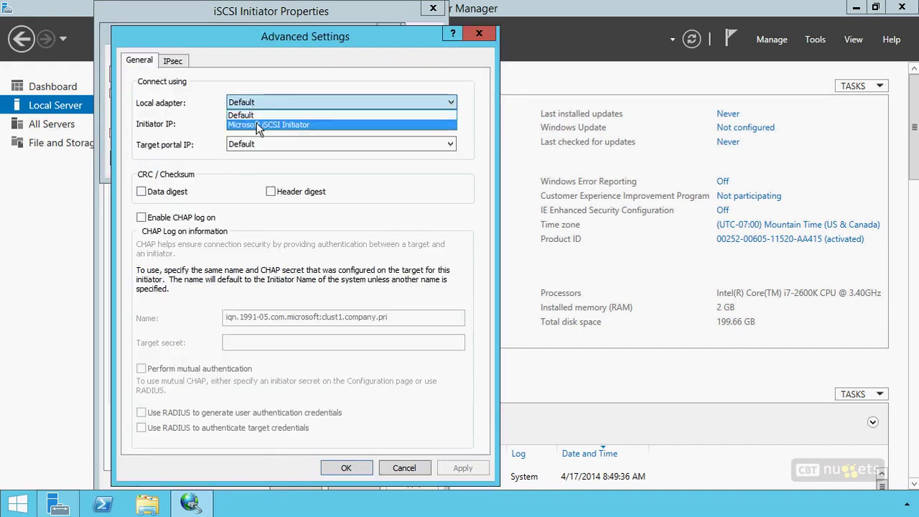
{"action": "left_click", "coordinate": [256, 125]}
{"action": "left_click", "coordinate": [256, 124]}
{"action": "left_click", "coordinate": [258, 152]}
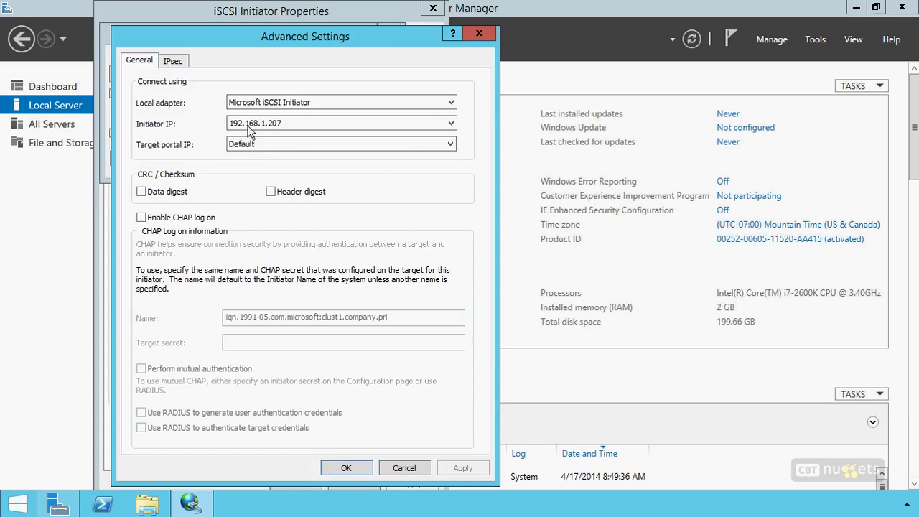
{"action": "left_click", "coordinate": [257, 146]}
{"action": "left_click", "coordinate": [259, 166]}
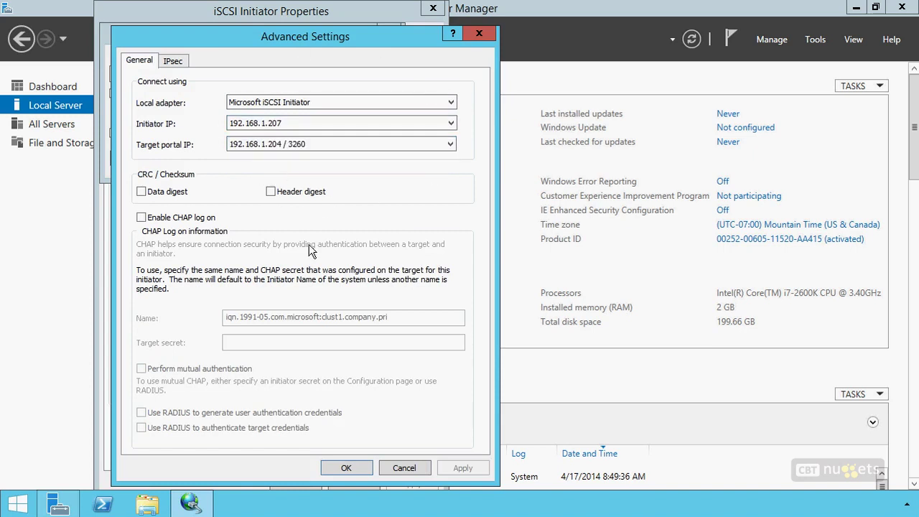
{"action": "left_click", "coordinate": [345, 468]}
{"action": "left_click", "coordinate": [304, 159]}
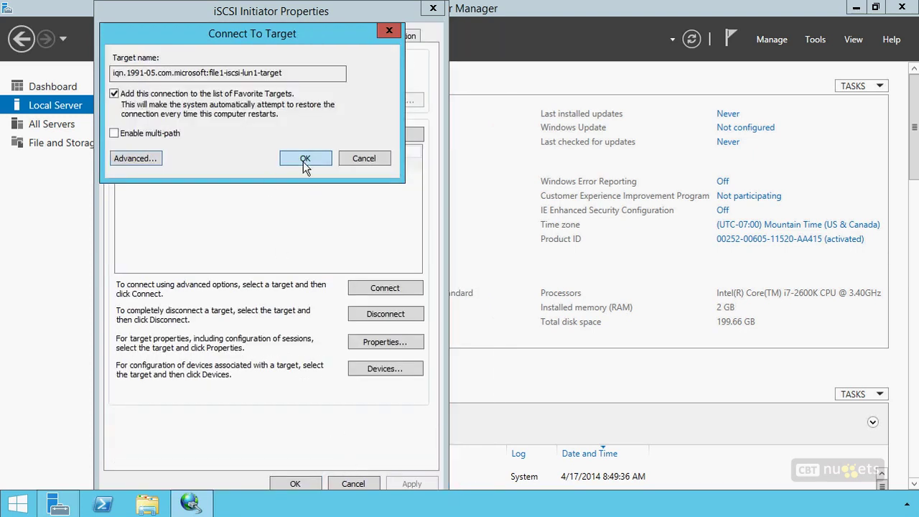
Step: Review the target portals and the favorite targets in the iSCSI Initiator properties
{"action": "left_click", "coordinate": [167, 36]}
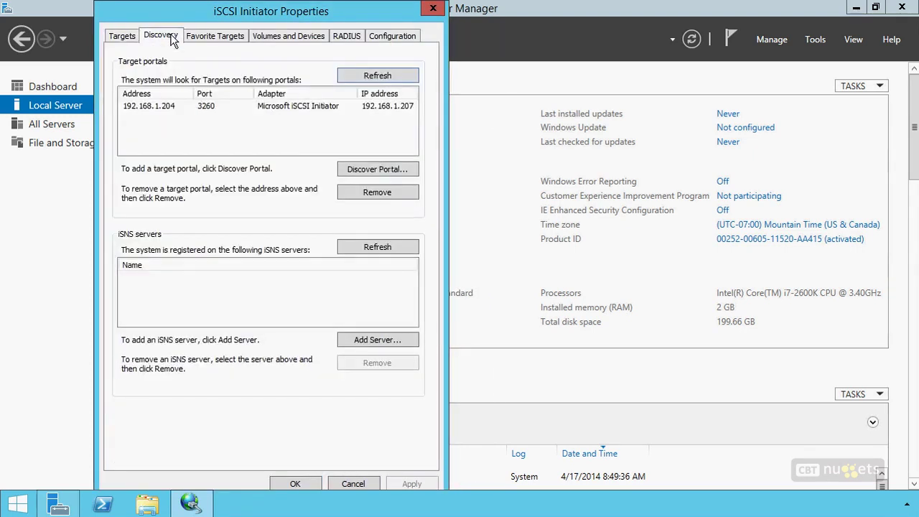
{"action": "left_click", "coordinate": [204, 36]}
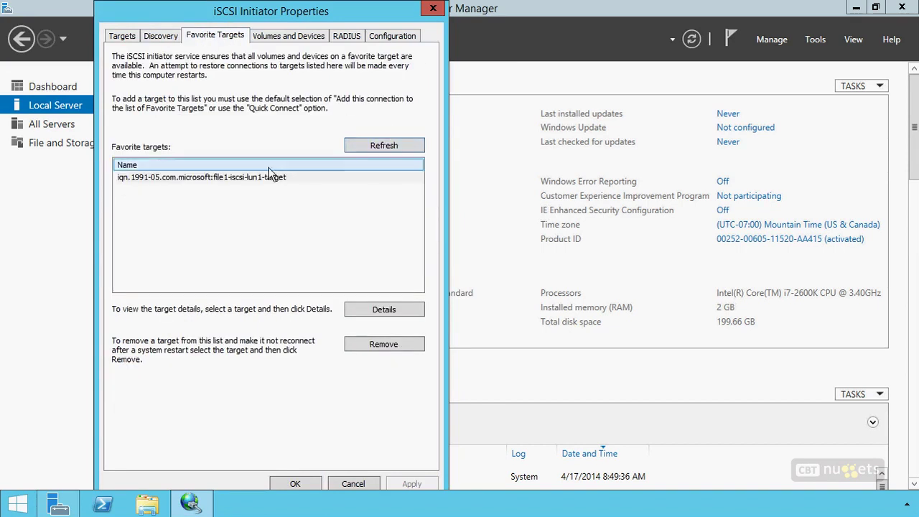
{"action": "left_click", "coordinate": [199, 179]}
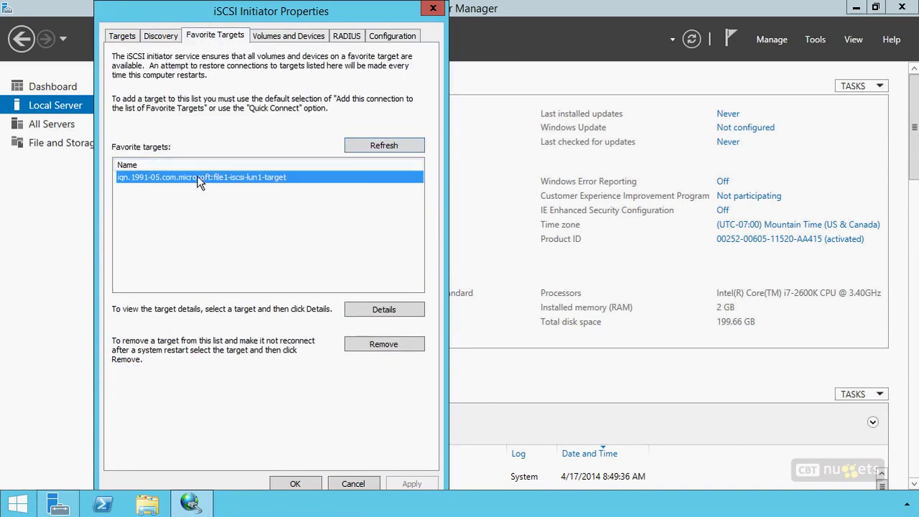
Step: Automatically configure all available devices in the iSCSI Initiator's volume list and accept the initiator properties
{"action": "left_click", "coordinate": [273, 38]}
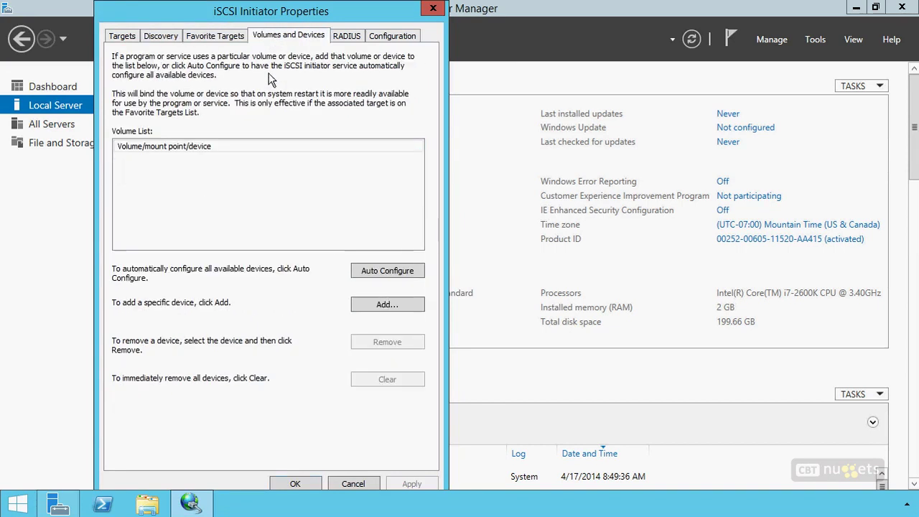
{"action": "left_click", "coordinate": [382, 275]}
{"action": "left_click", "coordinate": [246, 159]}
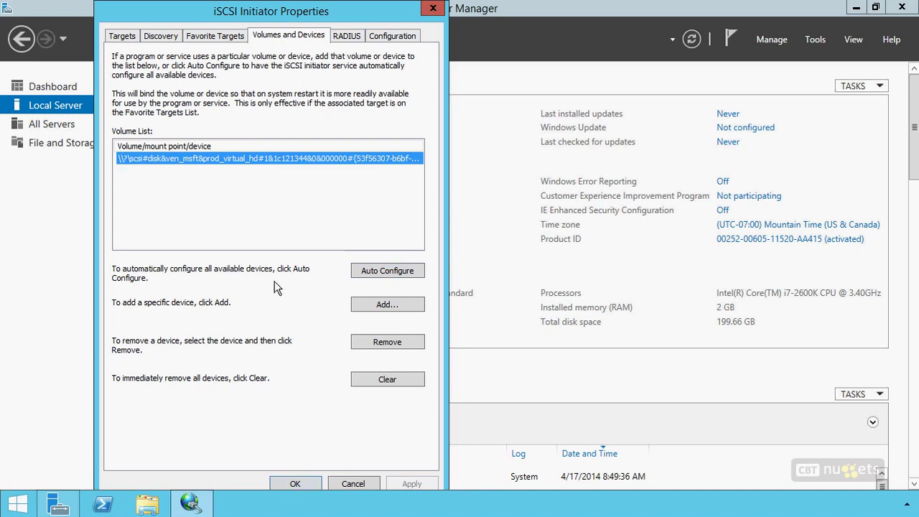
{"action": "left_click", "coordinate": [293, 483]}
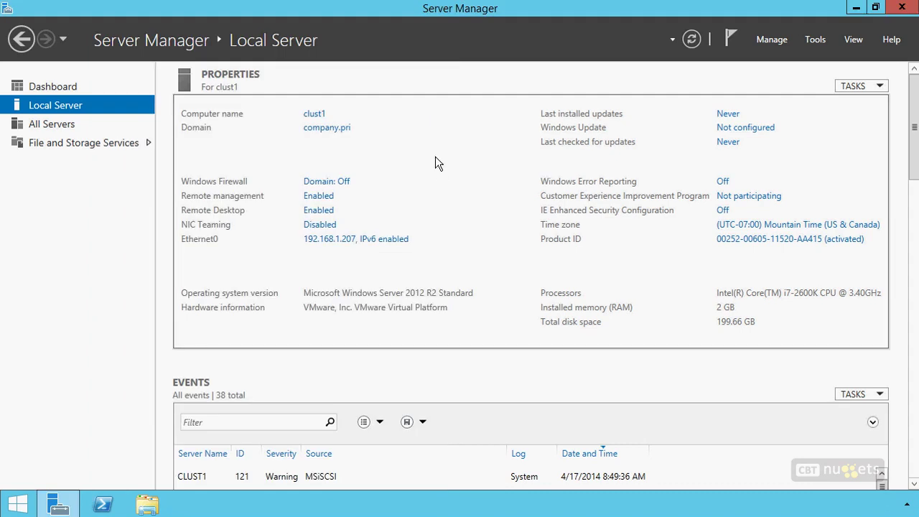
Step: Launch Disk Management on CLUST1 with diskmgmt.msc and enlarge its window to show all disks
{"action": "key", "text": "super"}
{"action": "key", "text": "super"}
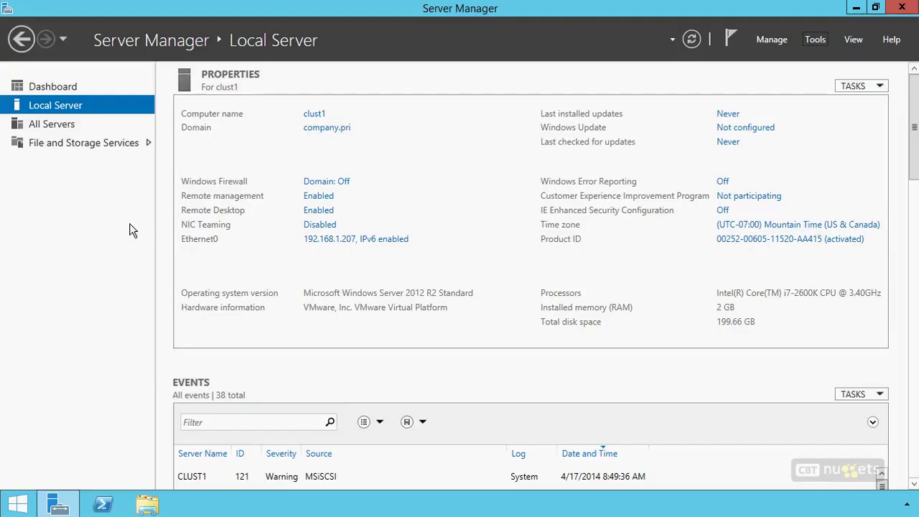
{"action": "key", "text": "super+r"}
{"action": "type", "text": "diskmgmt.msc"}
{"action": "key", "text": "Return"}
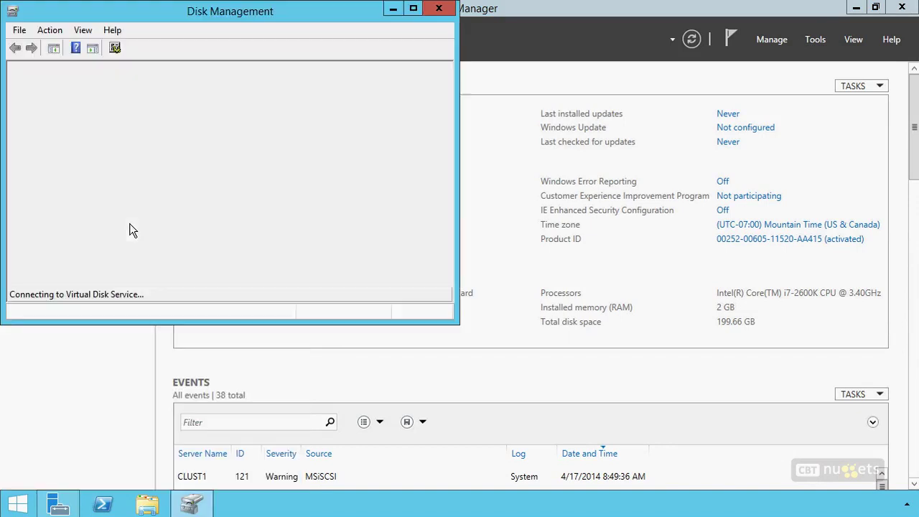
{"action": "left_click_drag", "start_coordinate": [458, 323], "coordinate": [849, 429]}
Step: Bring the 9.37 GB Disk 1 online and initialize it
{"action": "left_click", "coordinate": [199, 288]}
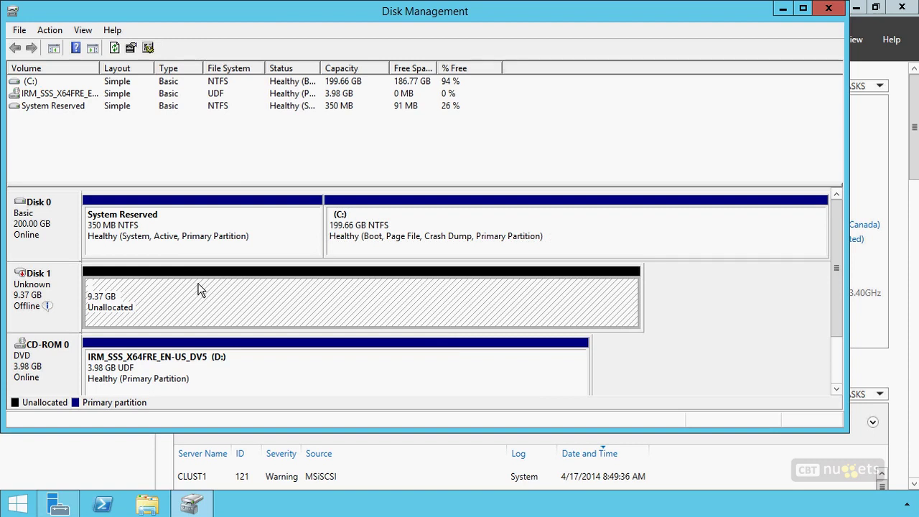
{"action": "right_click", "coordinate": [64, 274]}
{"action": "left_click", "coordinate": [77, 288]}
{"action": "right_click", "coordinate": [70, 288]}
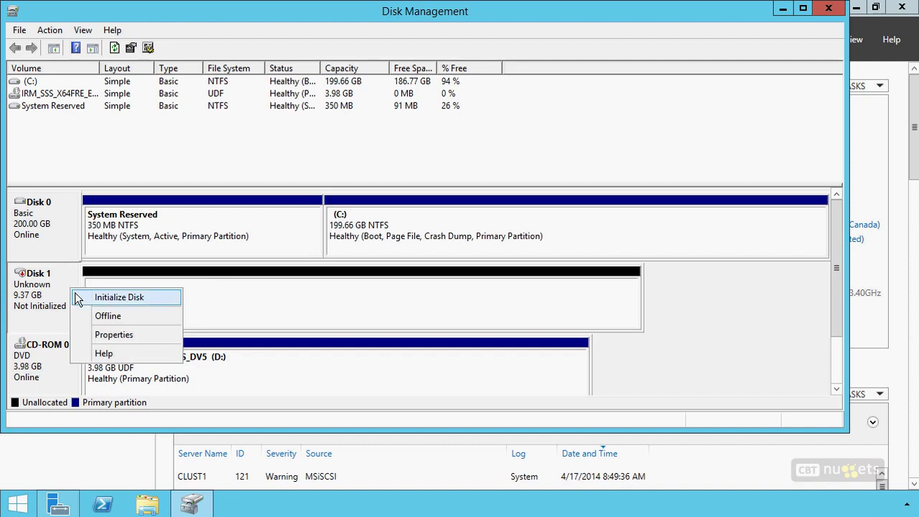
{"action": "left_click", "coordinate": [78, 298]}
{"action": "left_click", "coordinate": [474, 309]}
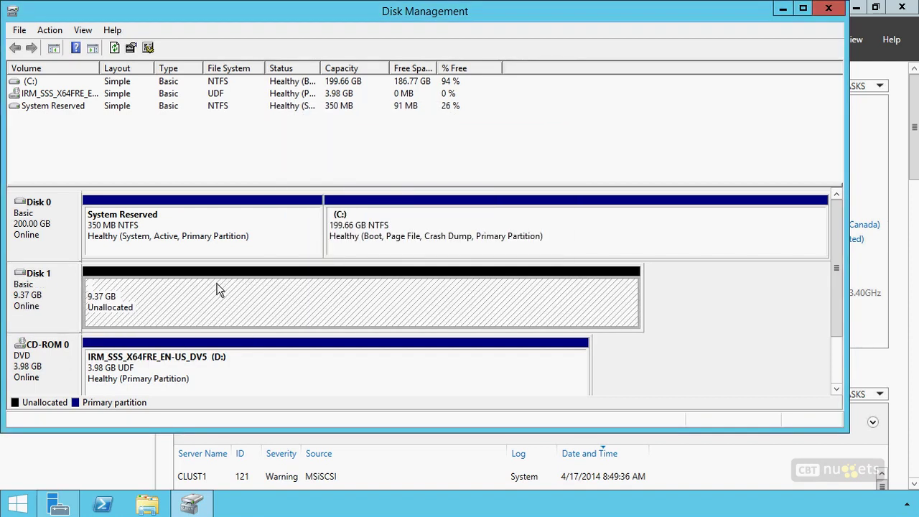
Step: Create a 9588 MB simple volume on Disk 1 as drive E, quick-formatted NTFS with label New Volume, and decline the extra format offer
{"action": "right_click", "coordinate": [222, 289]}
{"action": "left_click", "coordinate": [264, 294]}
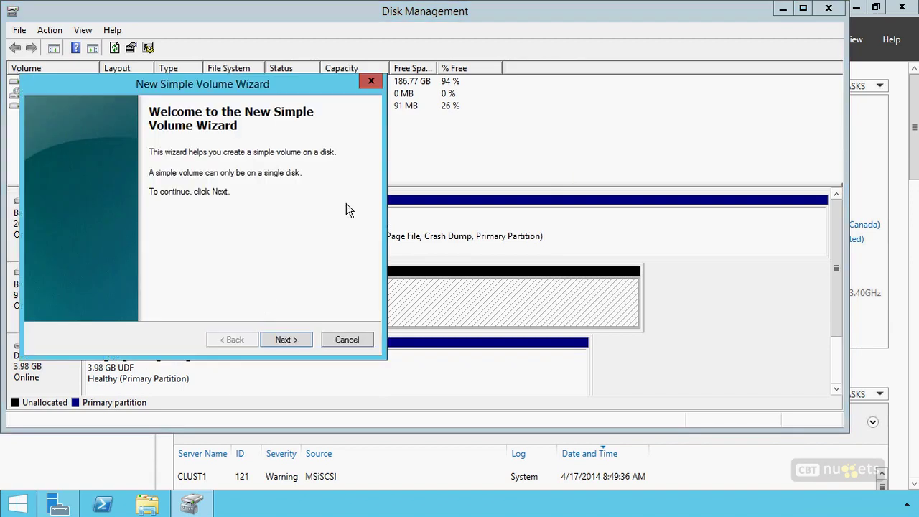
{"action": "left_click", "coordinate": [285, 333]}
{"action": "left_click", "coordinate": [285, 333]}
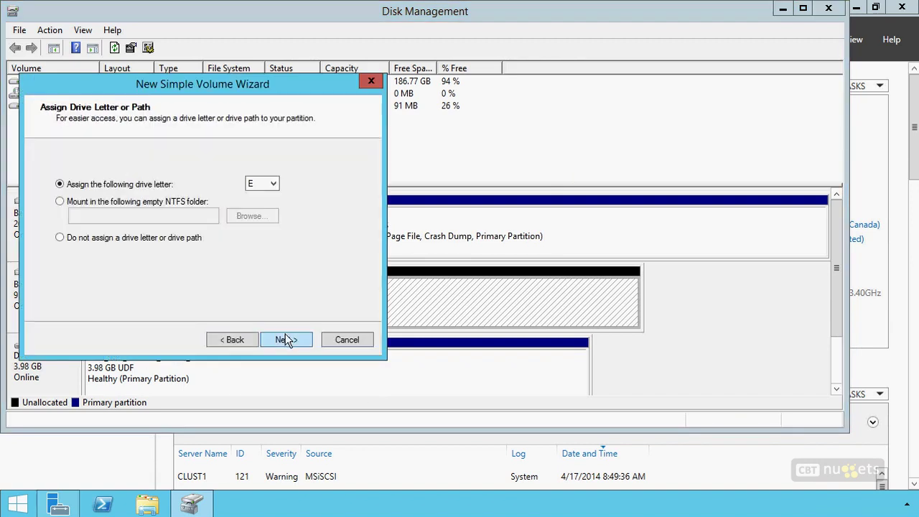
{"action": "left_click", "coordinate": [285, 337]}
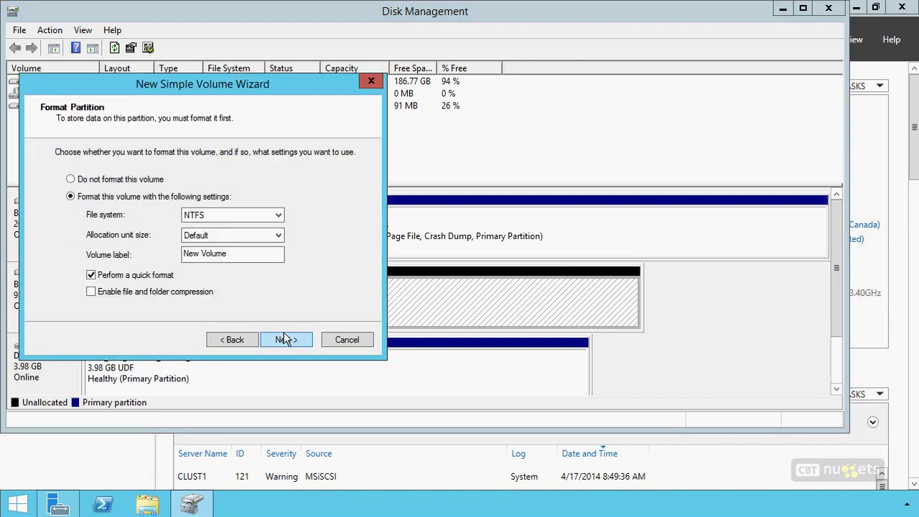
{"action": "left_click", "coordinate": [283, 340]}
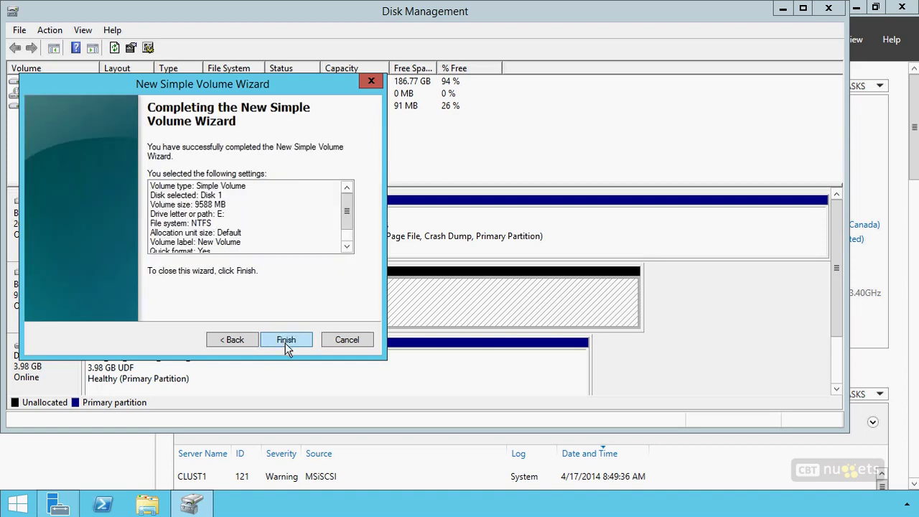
{"action": "left_click", "coordinate": [285, 343]}
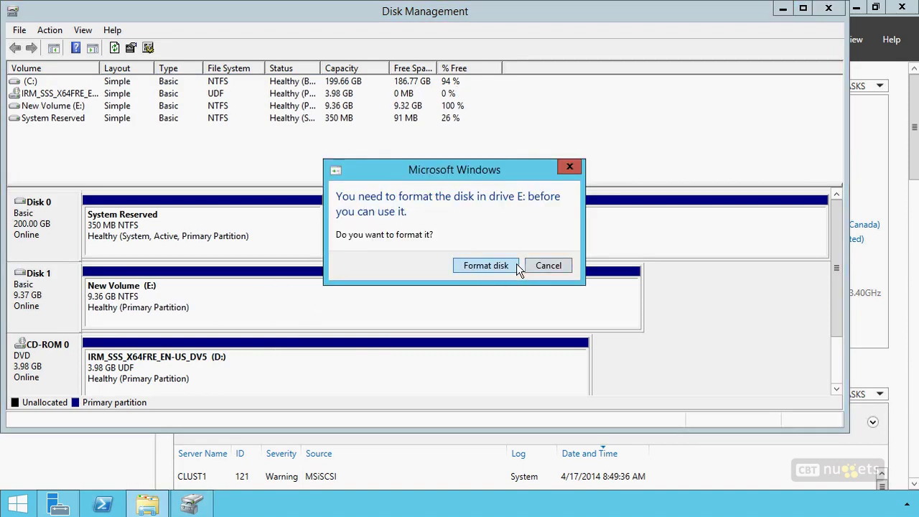
{"action": "left_click", "coordinate": [543, 264]}
Step: Inspect New Volume (E:) in File Explorer, and close both File Explorer and Disk Management
{"action": "left_click", "coordinate": [147, 504]}
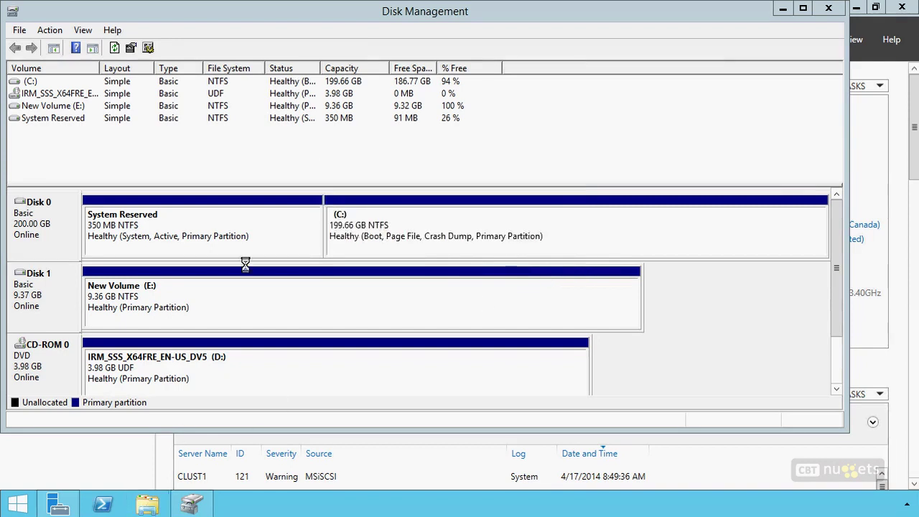
{"action": "double_click", "coordinate": [571, 323]}
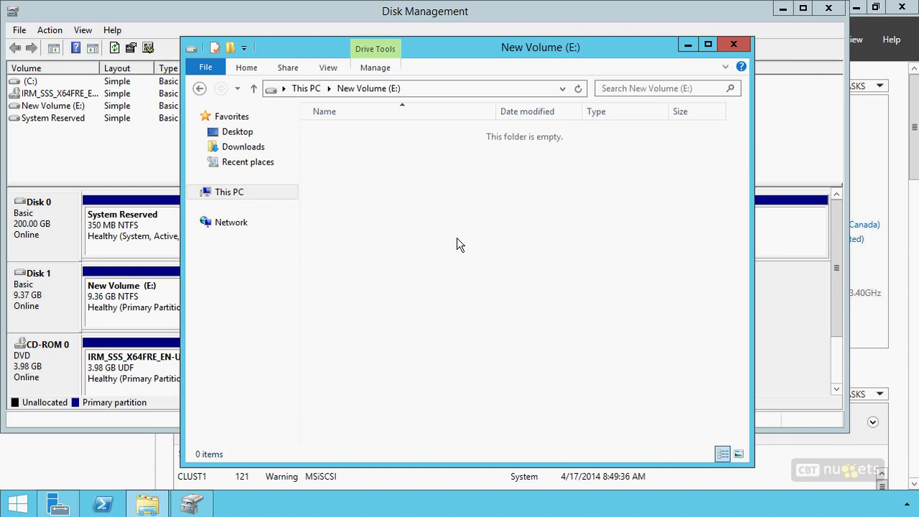
{"action": "left_click", "coordinate": [726, 44]}
{"action": "left_click", "coordinate": [828, 7]}
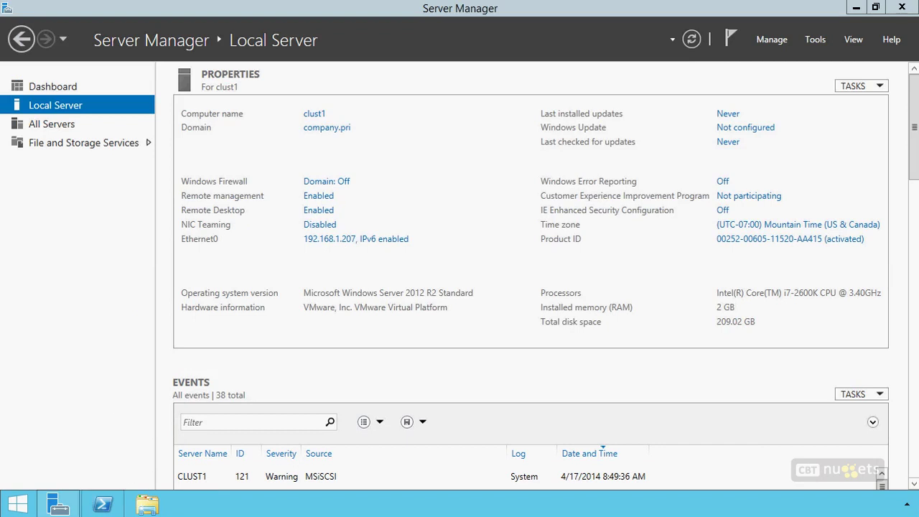
{"action": "right_click", "coordinate": [103, 504]}
{"action": "left_click", "coordinate": [107, 395]}
{"action": "right_click", "coordinate": [102, 502]}
{"action": "left_click", "coordinate": [92, 446]}
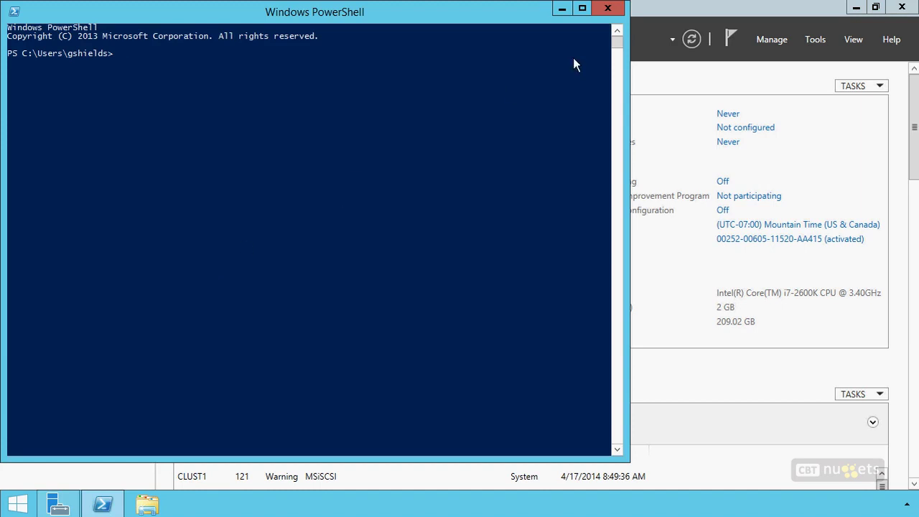
{"action": "left_click", "coordinate": [607, 9]}
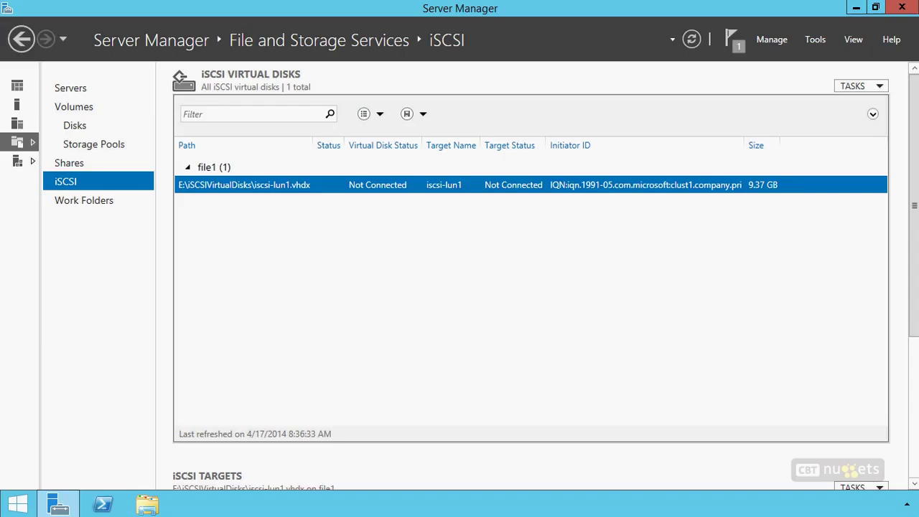
Step: Open Windows PowerShell as administrator on FILE1
{"action": "right_click", "coordinate": [102, 502]}
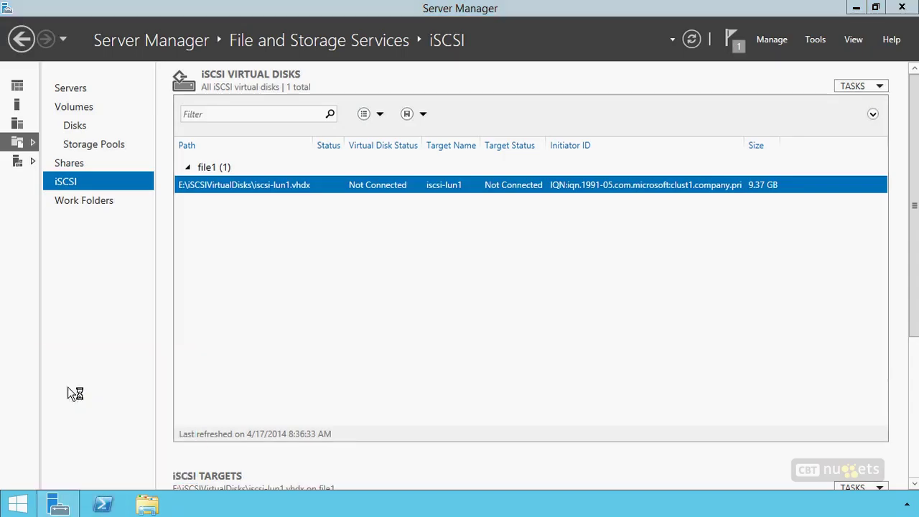
{"action": "left_click", "coordinate": [74, 383]}
{"action": "left_click", "coordinate": [525, 275]}
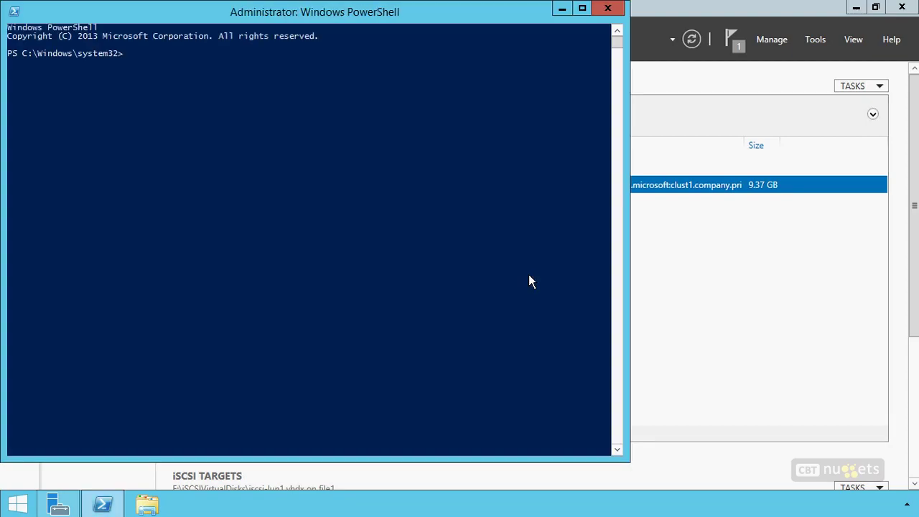
Step: List the PowerShell commands whose names match "*iscsi*" and close PowerShell
{"action": "type", "text": "gcm | where name -like \"&"}
{"action": "key", "text": "BackSpace"}
{"action": "type", "text": "*iscsi*"}
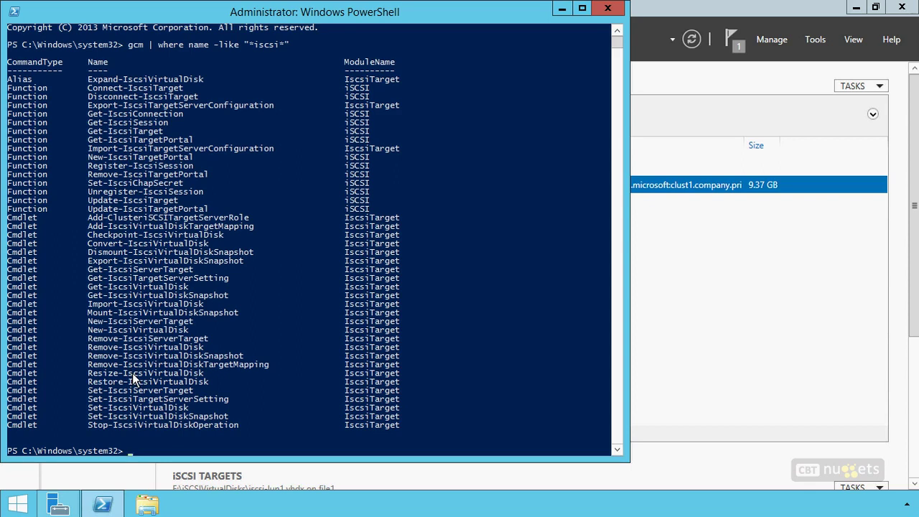
{"action": "left_click", "coordinate": [608, 9]}
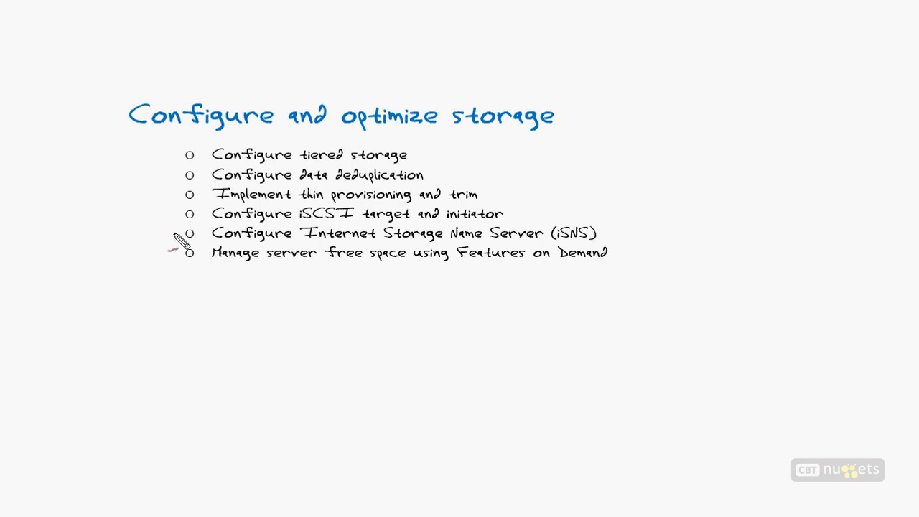
{"action": "mouse_move", "coordinate": [182, 236]}
{"action": "left_mouse_down"}
{"action": "mouse_move", "coordinate": [154, 227]}
{"action": "mouse_move", "coordinate": [165, 250]}
{"action": "mouse_move", "coordinate": [156, 246]}
{"action": "left_mouse_up"}
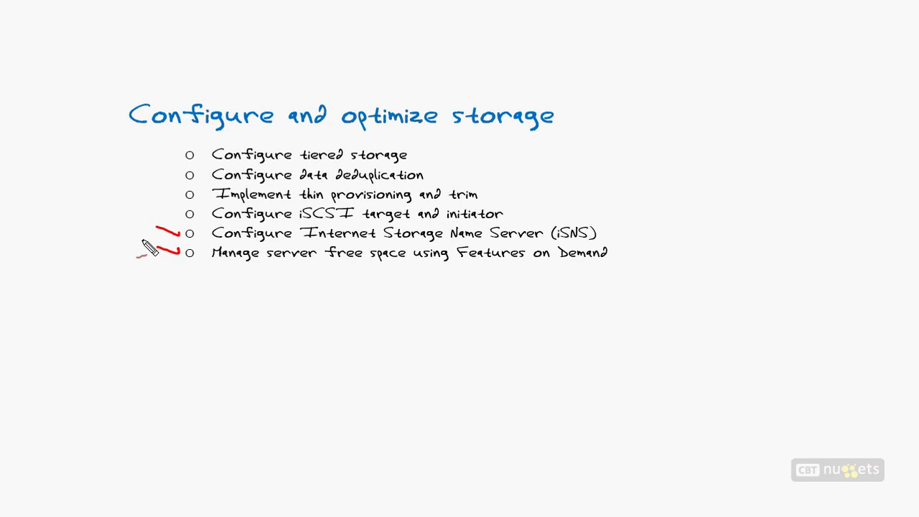
{"action": "mouse_move", "coordinate": [572, 206]}
{"action": "left_mouse_down"}
{"action": "mouse_move", "coordinate": [591, 206]}
{"action": "mouse_move", "coordinate": [577, 224]}
{"action": "left_mouse_up"}
{"action": "left_click_drag", "start_coordinate": [569, 215], "coordinate": [583, 216]}
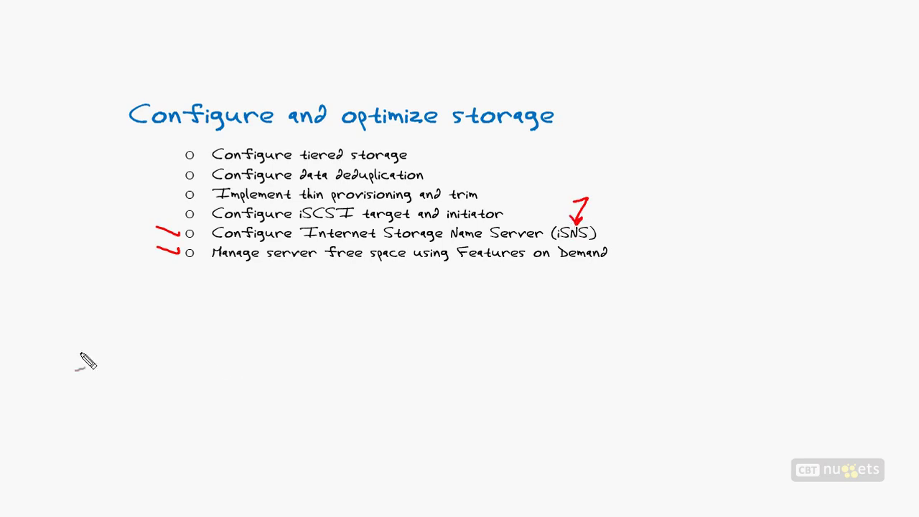
{"action": "key", "text": "e"}
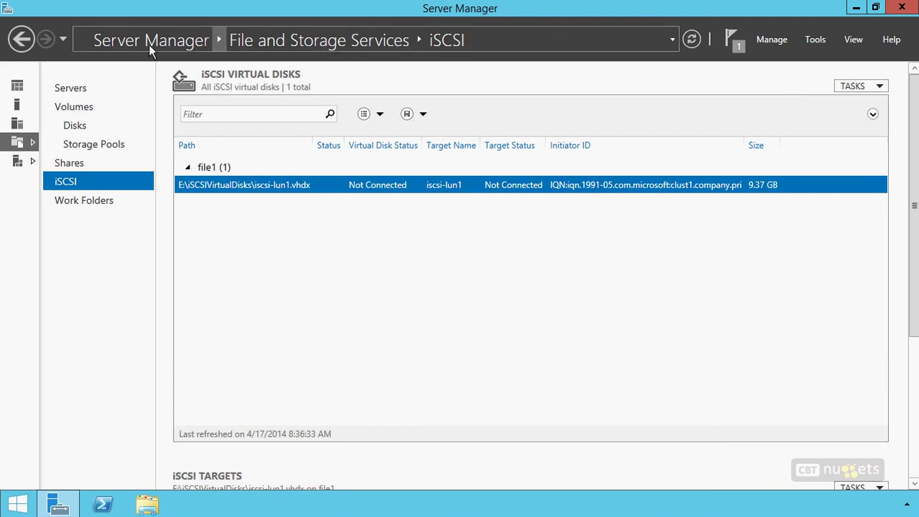
Step: Install the iSNS Server service feature on file1.company.pri with the Add Roles and Features Wizard
{"action": "left_click", "coordinate": [17, 86]}
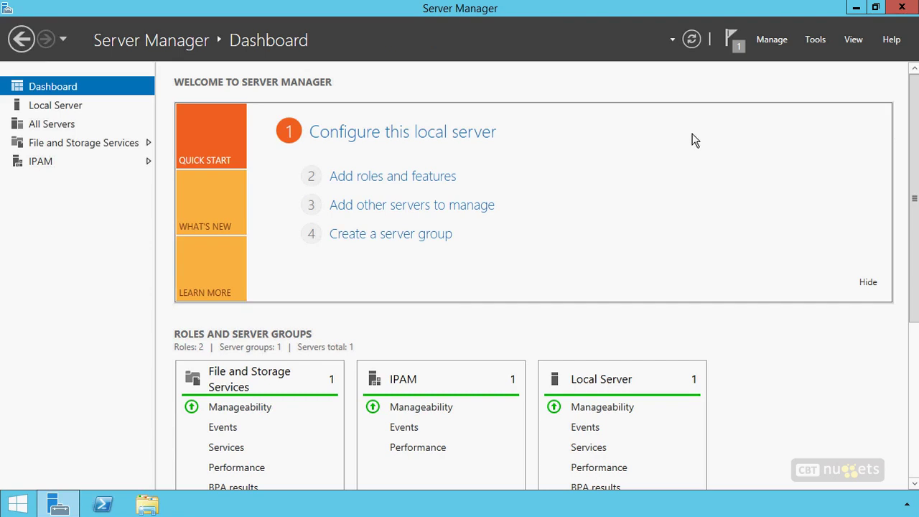
{"action": "left_click", "coordinate": [400, 176]}
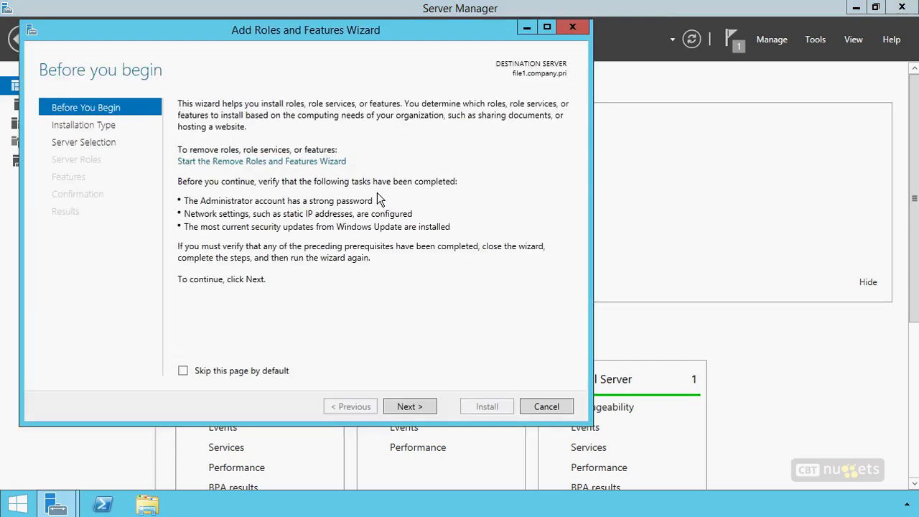
{"action": "left_click", "coordinate": [398, 405]}
{"action": "left_click", "coordinate": [398, 405]}
{"action": "left_click", "coordinate": [398, 405]}
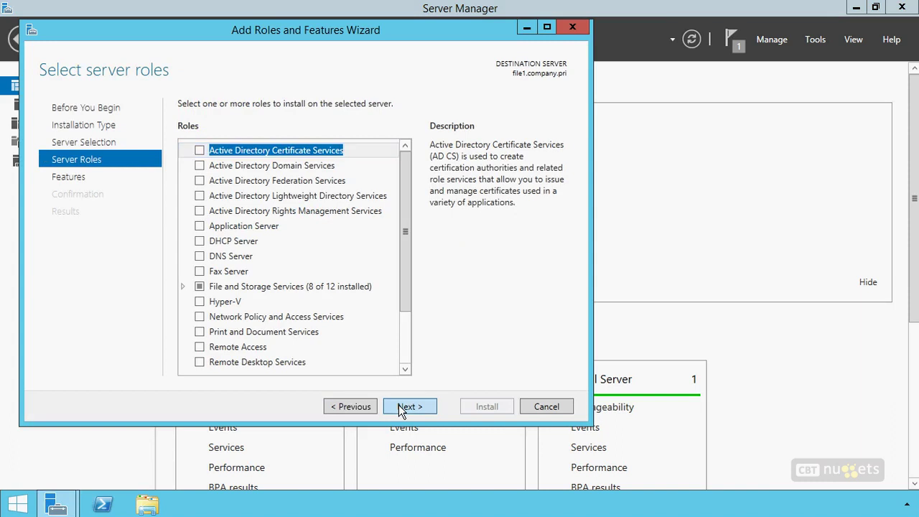
{"action": "left_click", "coordinate": [398, 404]}
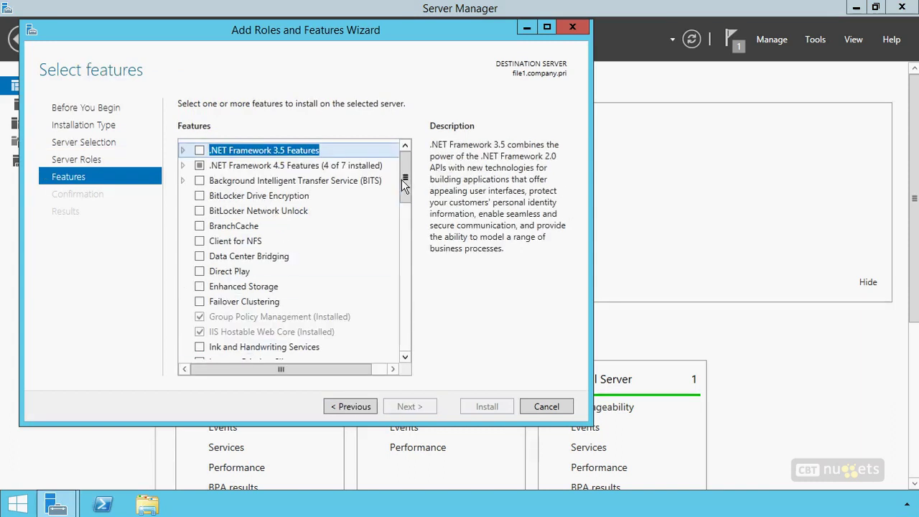
{"action": "left_click_drag", "start_coordinate": [405, 176], "coordinate": [406, 220]}
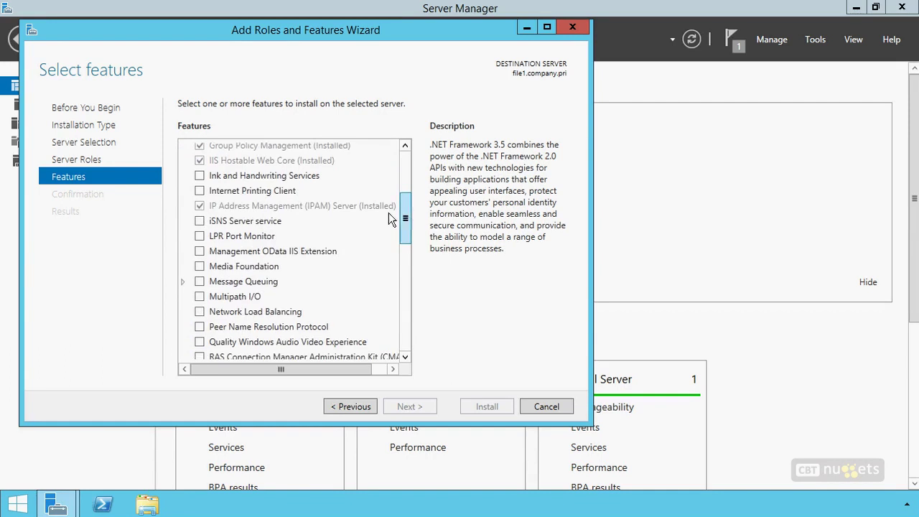
{"action": "left_click", "coordinate": [223, 225]}
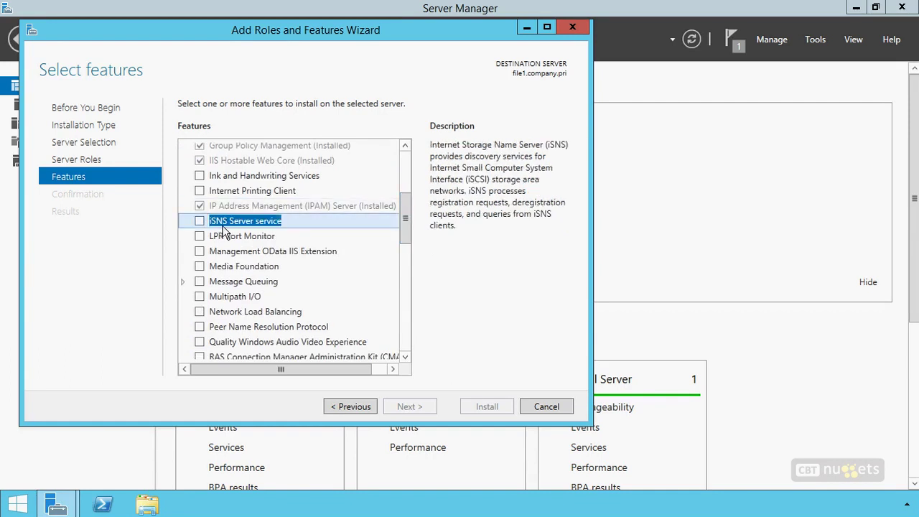
{"action": "key", "text": "space"}
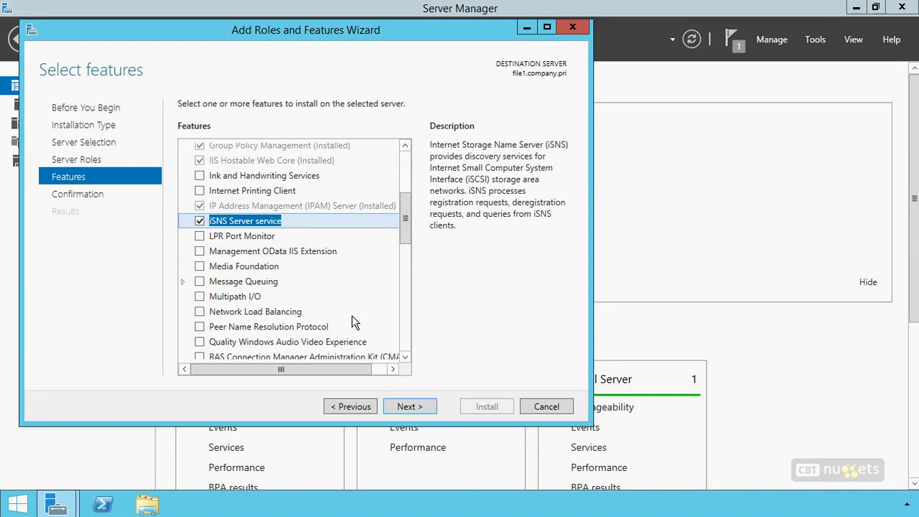
{"action": "left_click", "coordinate": [405, 405]}
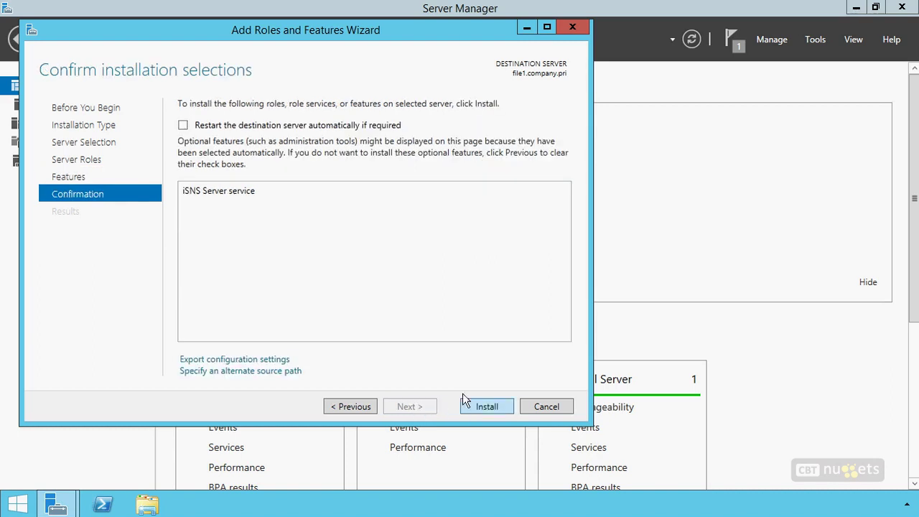
{"action": "left_click", "coordinate": [479, 405]}
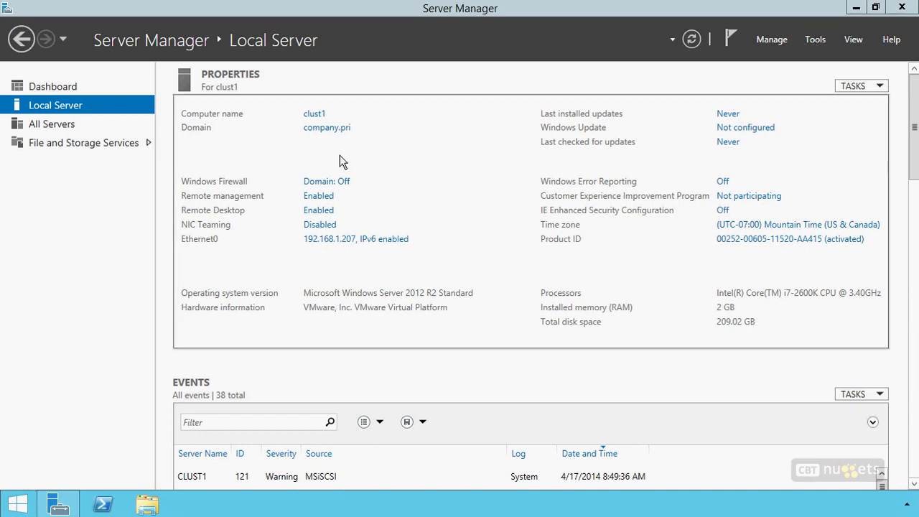
Step: On CLUST1, open the iSCSI Initiator's discovery settings, refresh the target portals and start adding an iSNS server
{"action": "left_click", "coordinate": [813, 41]}
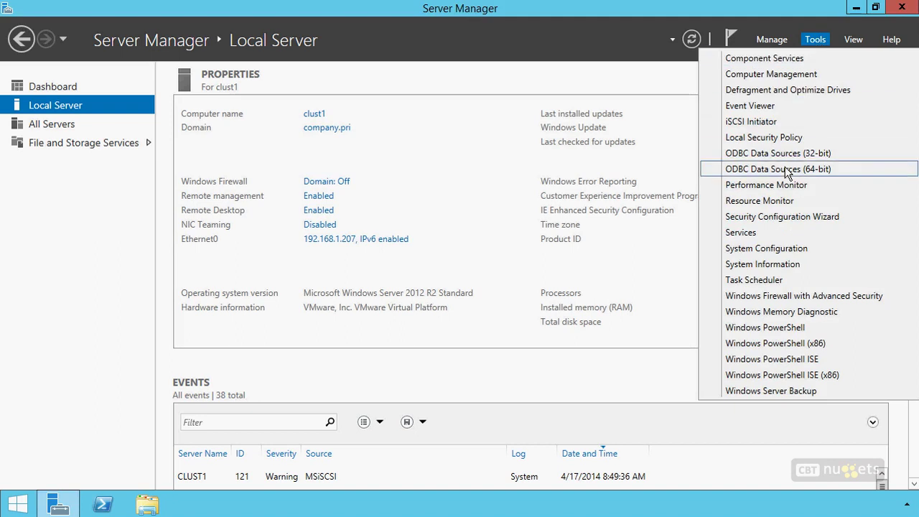
{"action": "left_click", "coordinate": [760, 122]}
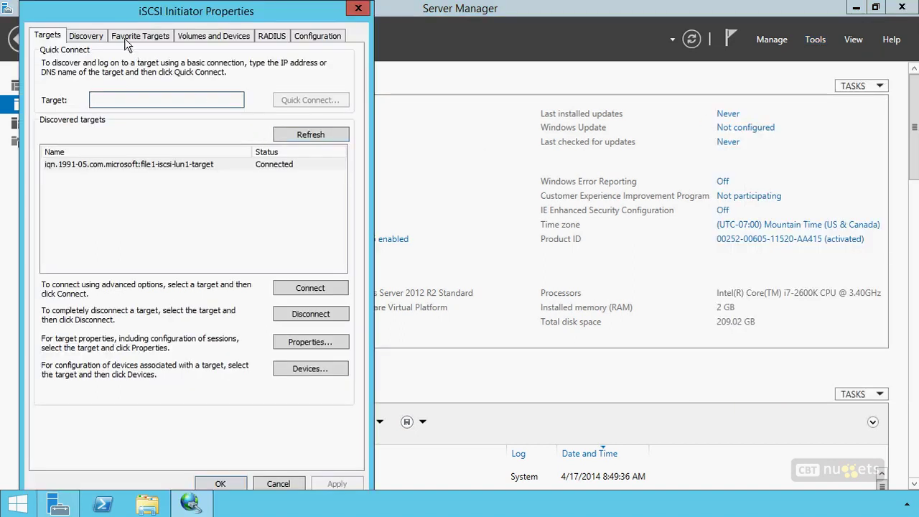
{"action": "left_click", "coordinate": [79, 39]}
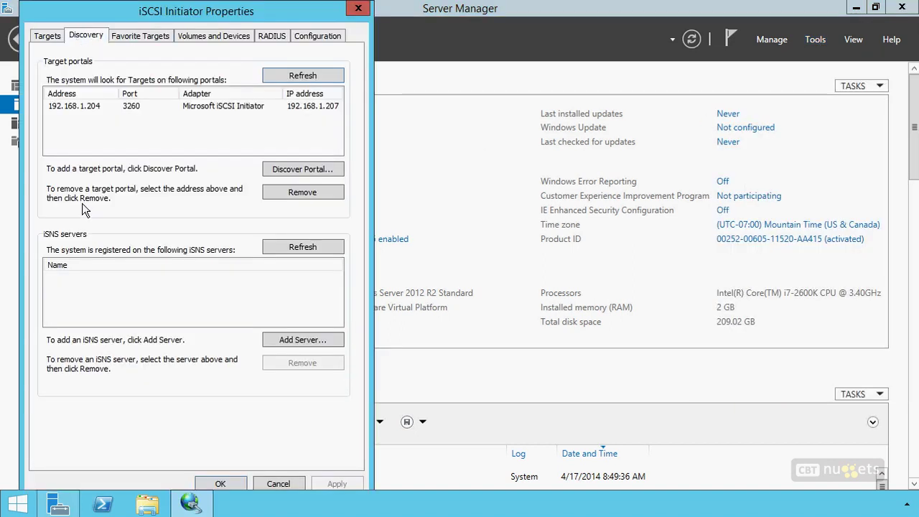
{"action": "left_click", "coordinate": [274, 72]}
{"action": "left_click", "coordinate": [279, 340]}
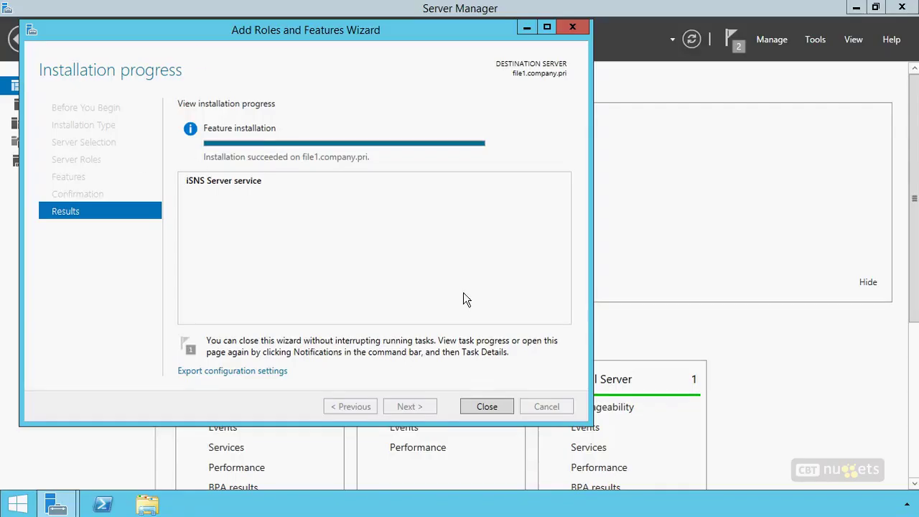
Step: Back on FILE1, close the feature installation wizard and open the iSNS Server properties
{"action": "left_click", "coordinate": [486, 406]}
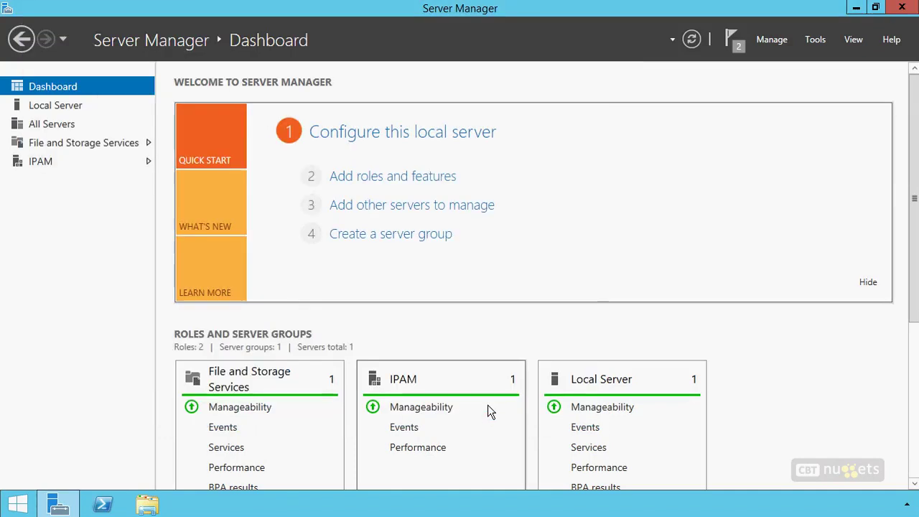
{"action": "left_click", "coordinate": [733, 41]}
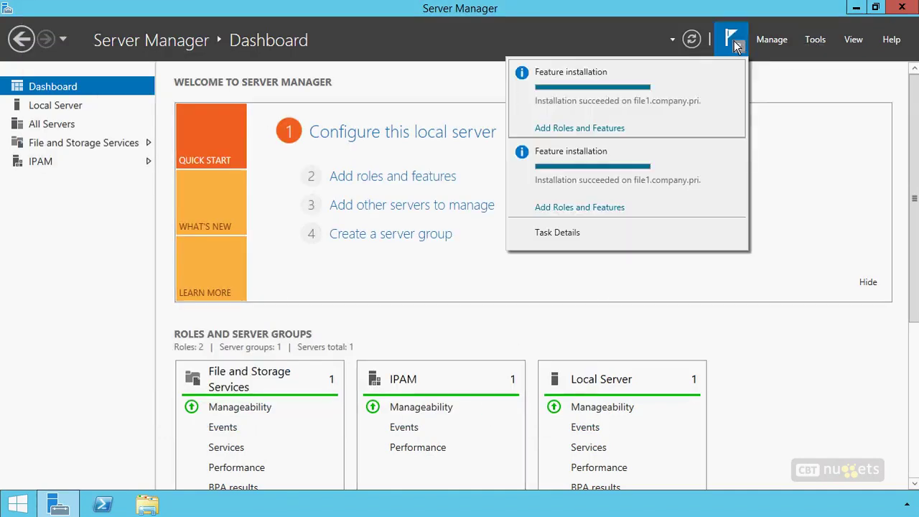
{"action": "left_click", "coordinate": [816, 40]}
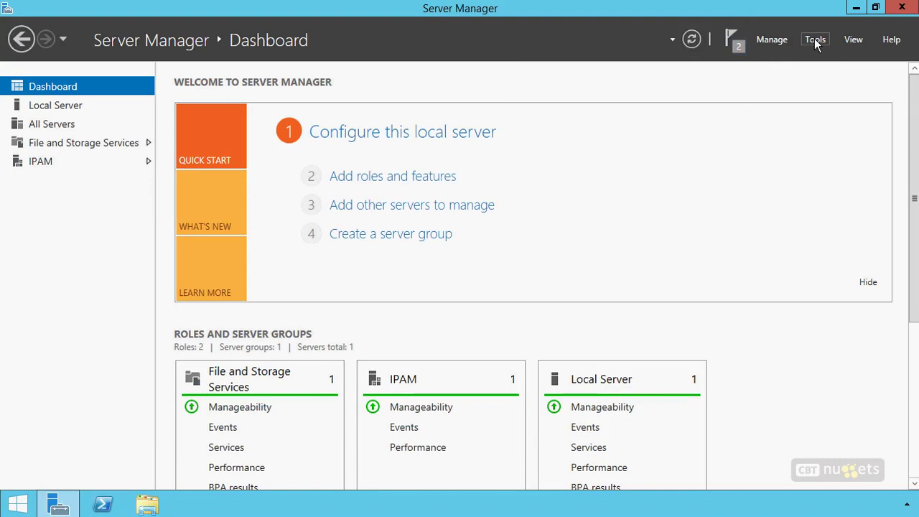
{"action": "left_click", "coordinate": [816, 40]}
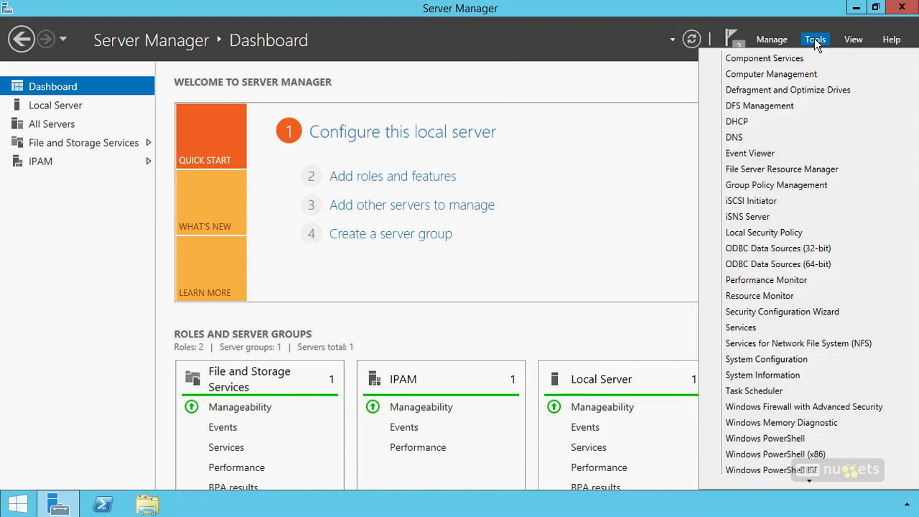
{"action": "left_click", "coordinate": [751, 216]}
{"action": "left_click_drag", "start_coordinate": [253, 69], "coordinate": [406, 65]}
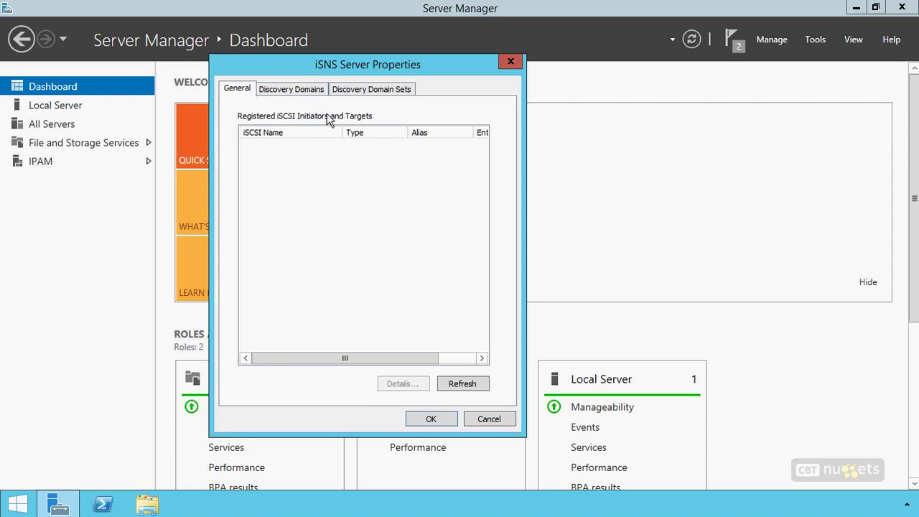
Step: Review the iSNS discovery domains and domain sets, and select the Default DD discovery domain
{"action": "left_click", "coordinate": [287, 89]}
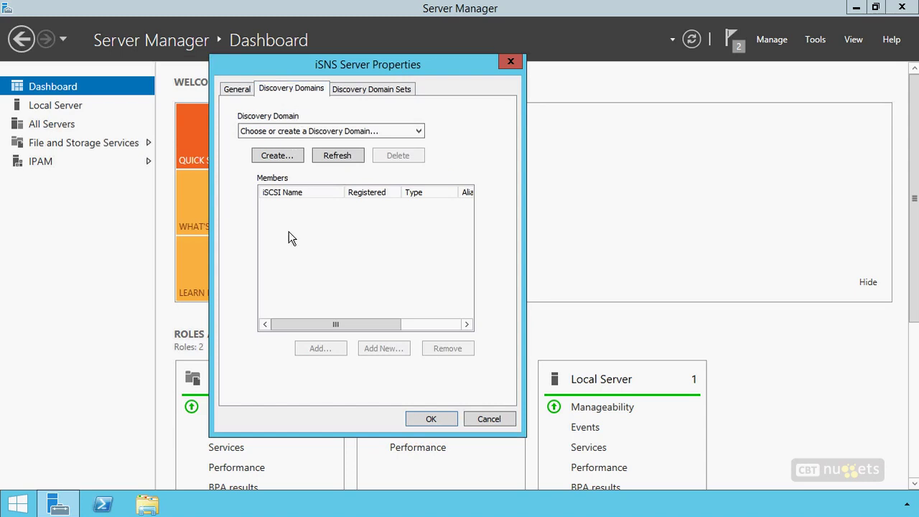
{"action": "left_click", "coordinate": [382, 89]}
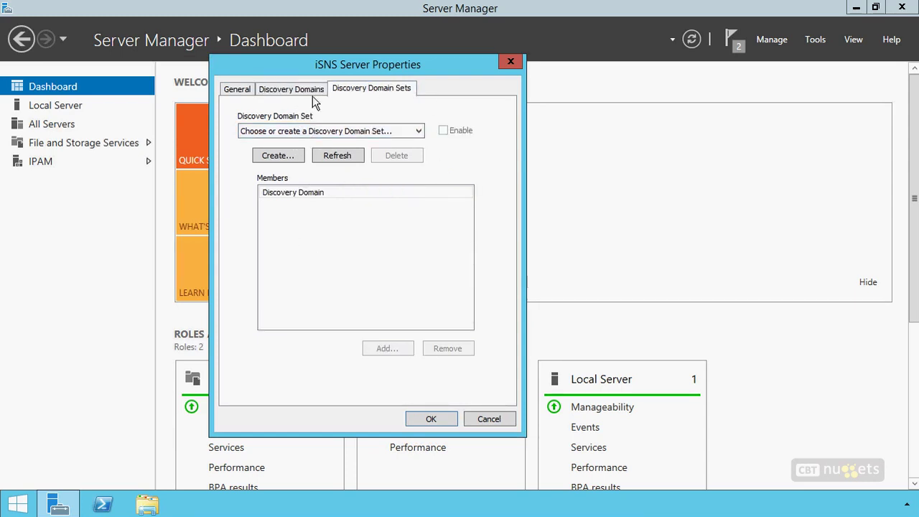
{"action": "left_click", "coordinate": [292, 86]}
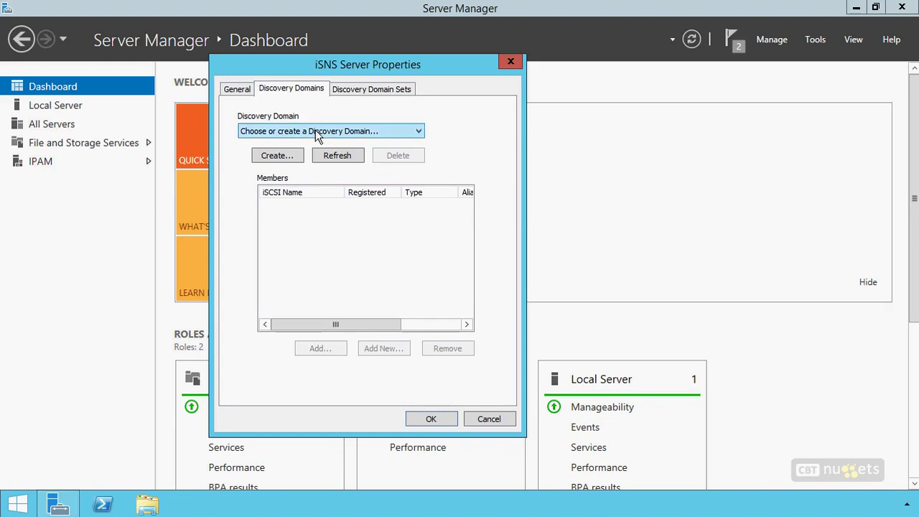
{"action": "left_click", "coordinate": [315, 130]}
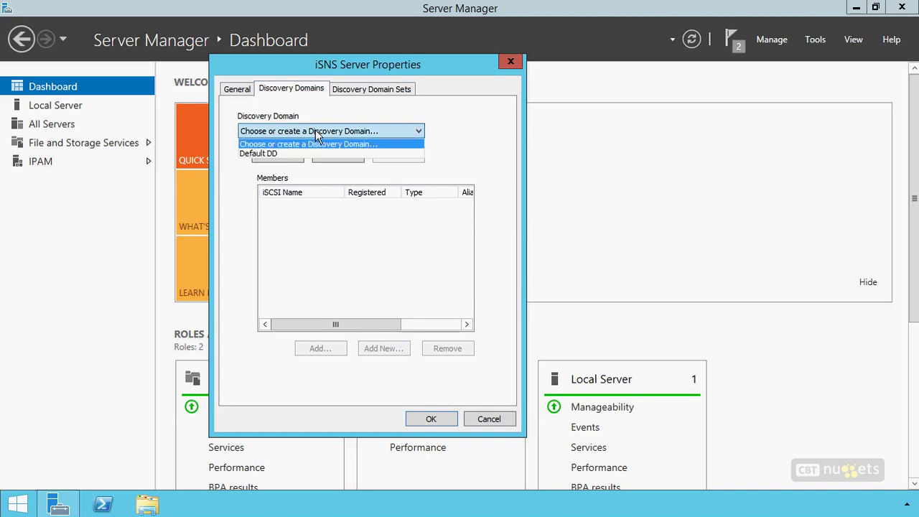
{"action": "left_click", "coordinate": [256, 153]}
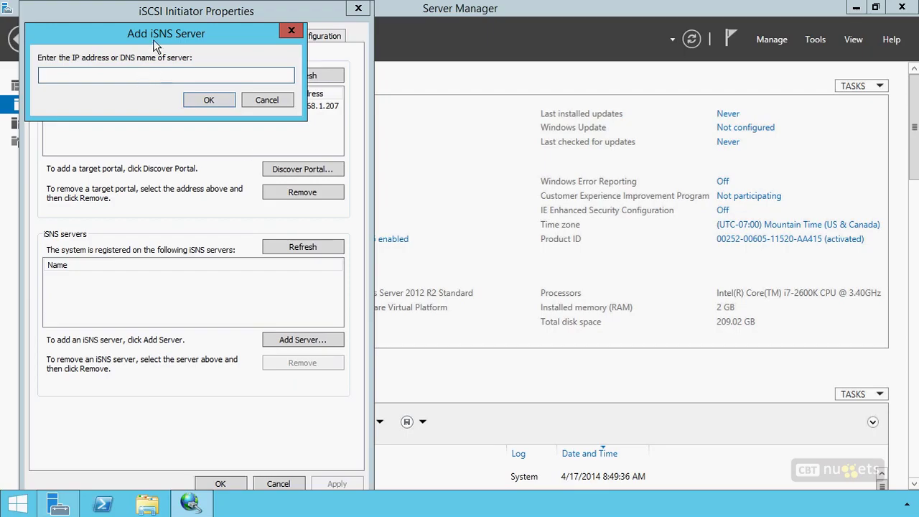
Step: On CLUST1, add 192.168.1.204 as the iSNS server and unblock the Microsoft iSCSI service in Windows Firewall
{"action": "type", "text": "192.168"}
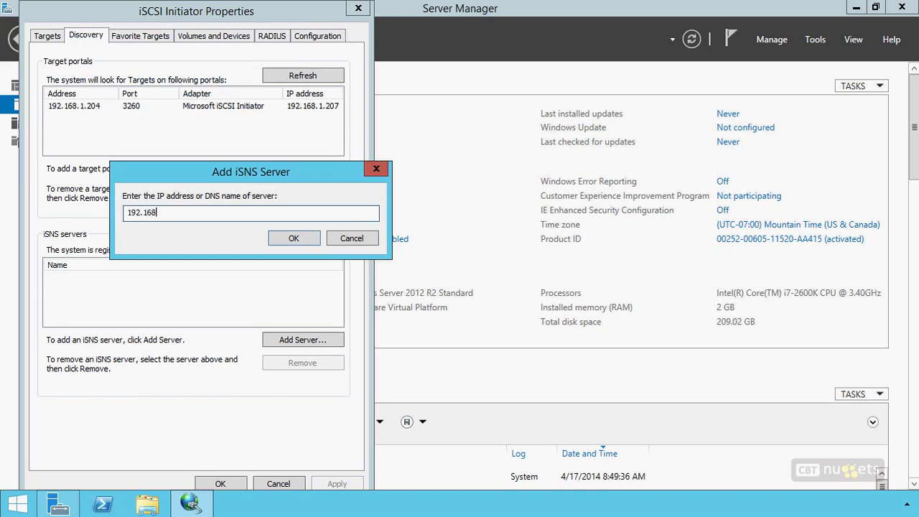
{"action": "type", "text": ".1.204"}
{"action": "left_click", "coordinate": [291, 238]}
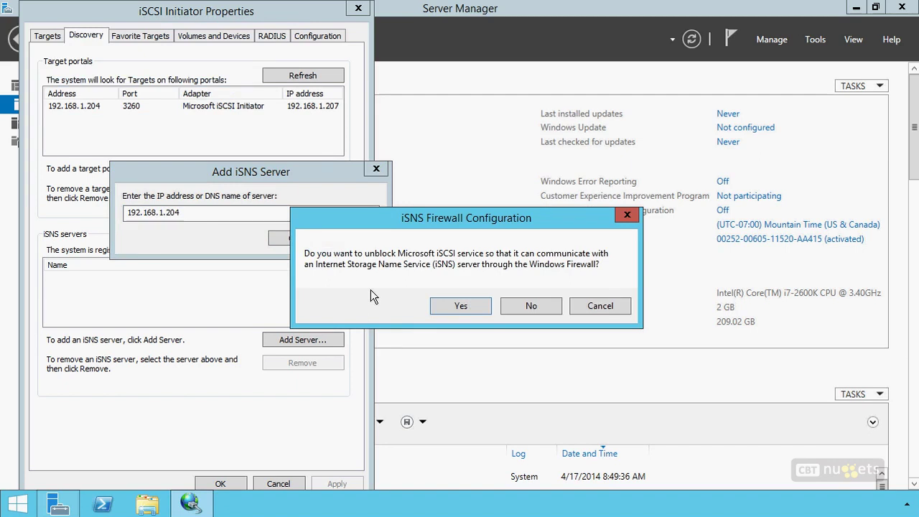
{"action": "left_click", "coordinate": [462, 305]}
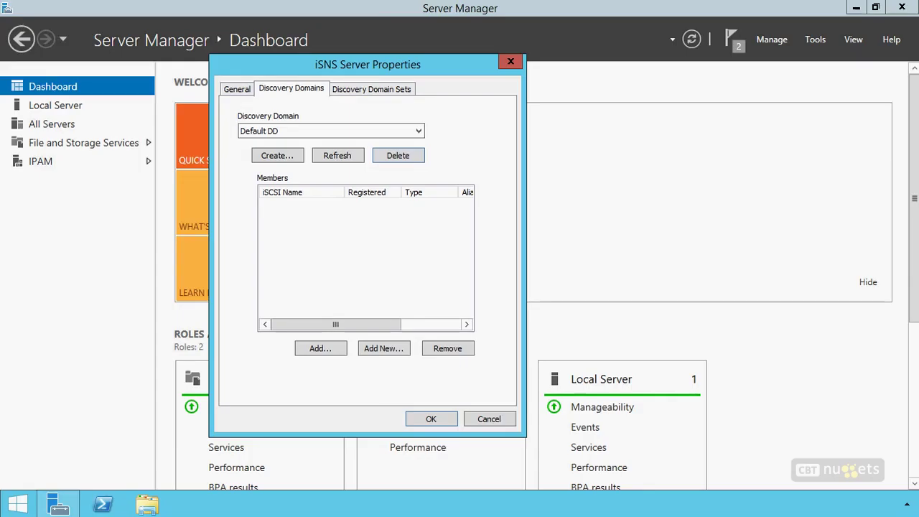
Step: On FILE1, refresh the discovery domains and check the members of Default DD and the registered iSCSI initiators and targets
{"action": "left_click", "coordinate": [335, 154]}
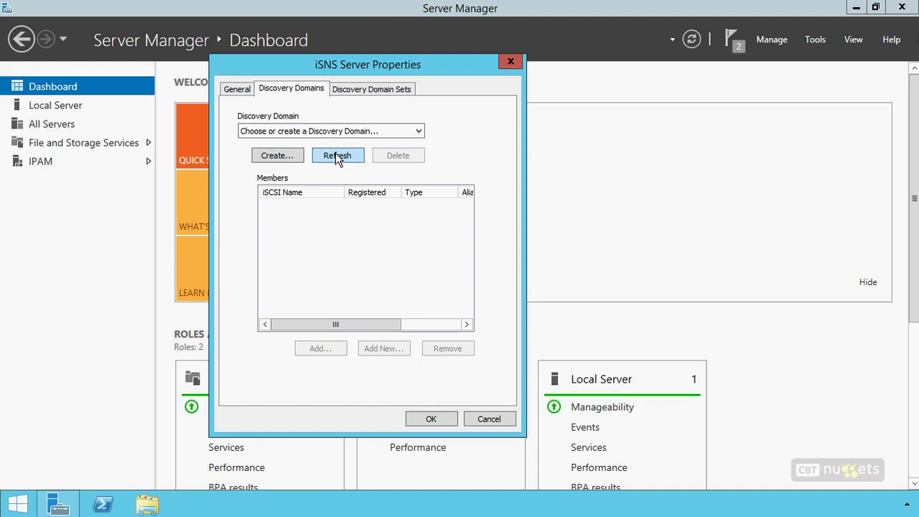
{"action": "left_click", "coordinate": [311, 131]}
{"action": "left_click", "coordinate": [308, 152]}
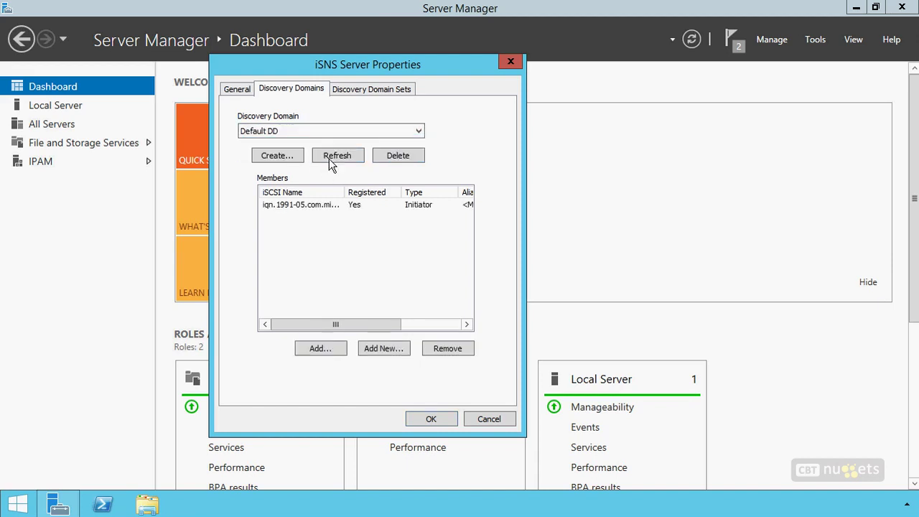
{"action": "left_click", "coordinate": [298, 205]}
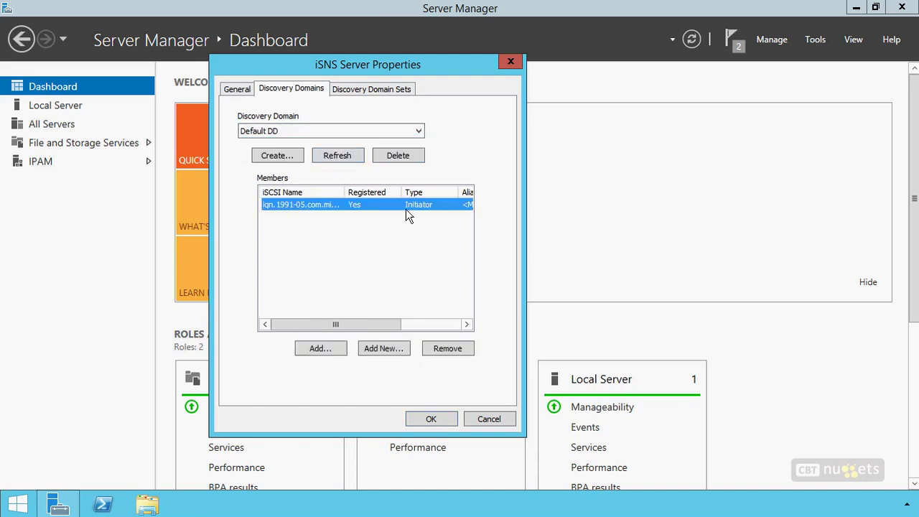
{"action": "left_click", "coordinate": [236, 90]}
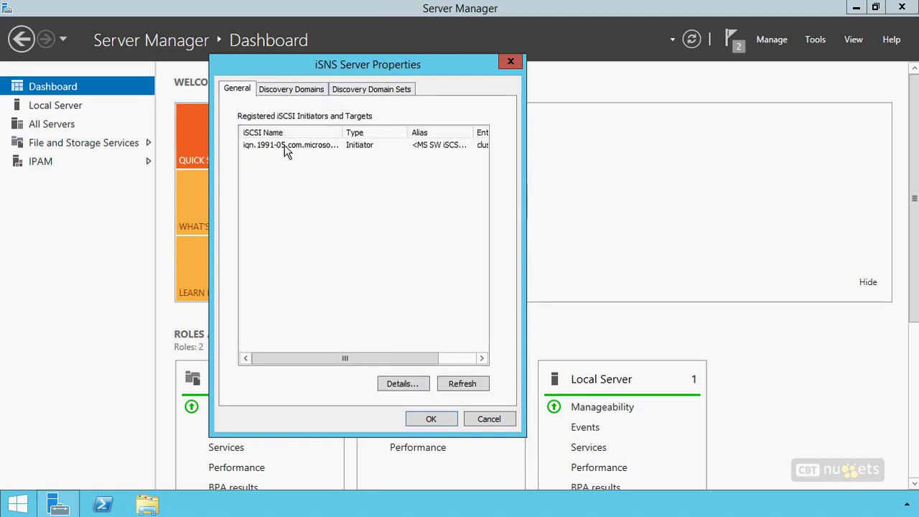
Step: View the details of the registered CLUST1 iSCSI initiator and close them again
{"action": "left_click", "coordinate": [332, 145]}
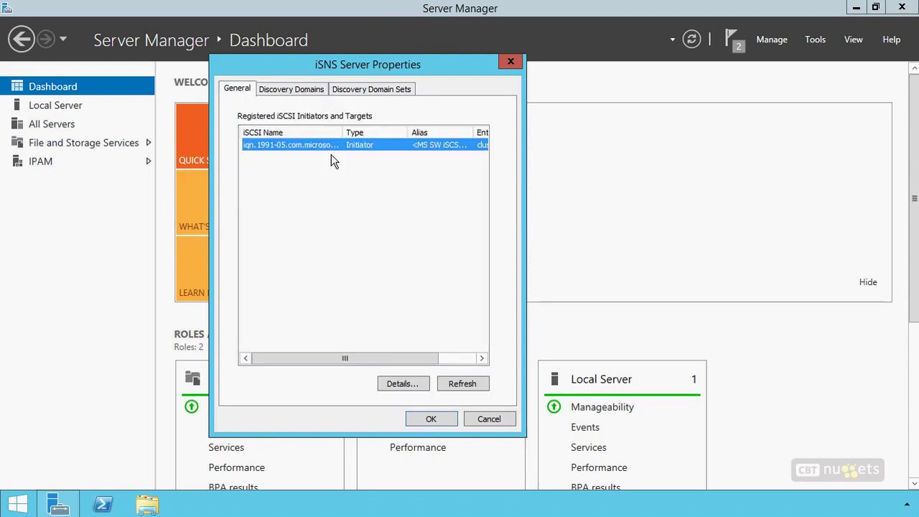
{"action": "left_click", "coordinate": [402, 385]}
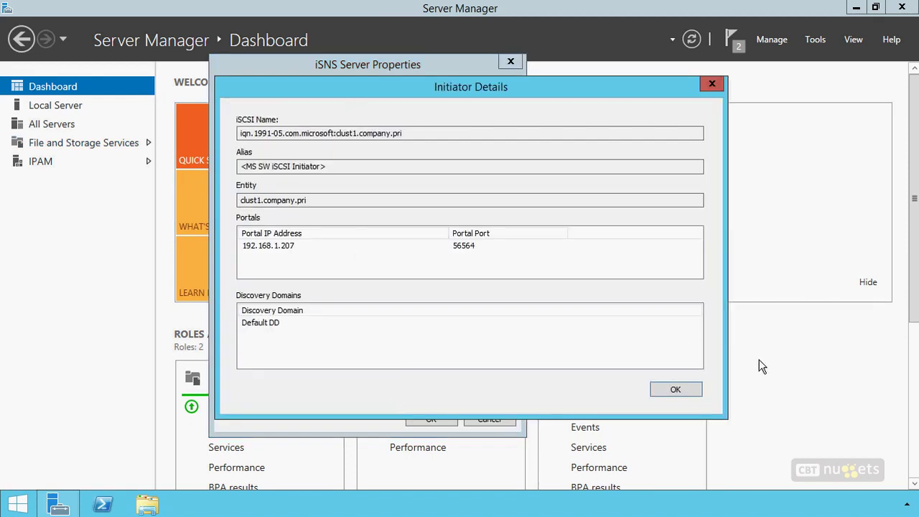
{"action": "left_click", "coordinate": [687, 391]}
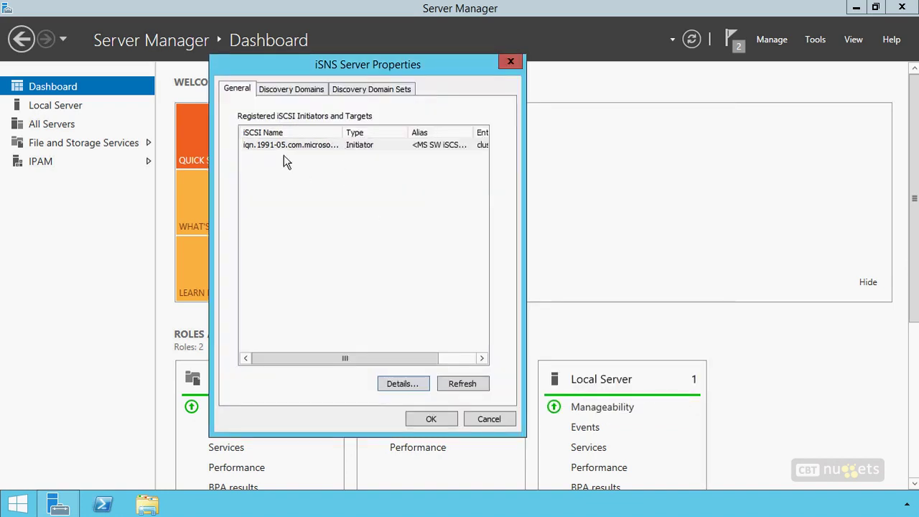
Step: Check the members of the Default DD discovery domain and look over the discovery domain sets
{"action": "left_click", "coordinate": [281, 90]}
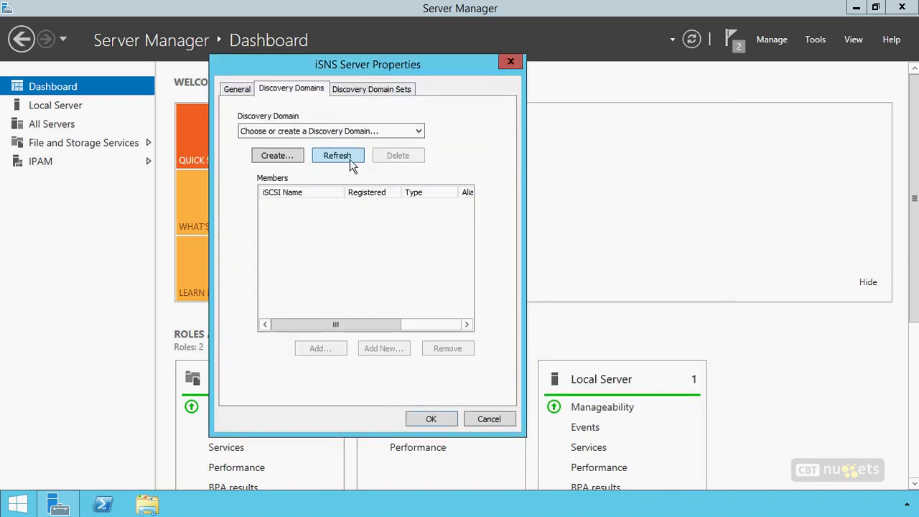
{"action": "left_click", "coordinate": [330, 131]}
{"action": "left_click", "coordinate": [283, 153]}
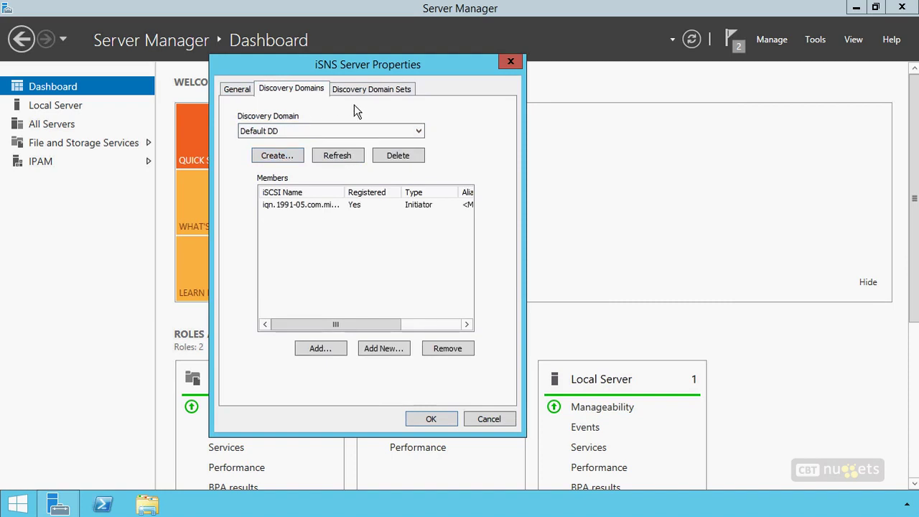
{"action": "left_click", "coordinate": [385, 89]}
{"action": "left_click", "coordinate": [304, 90]}
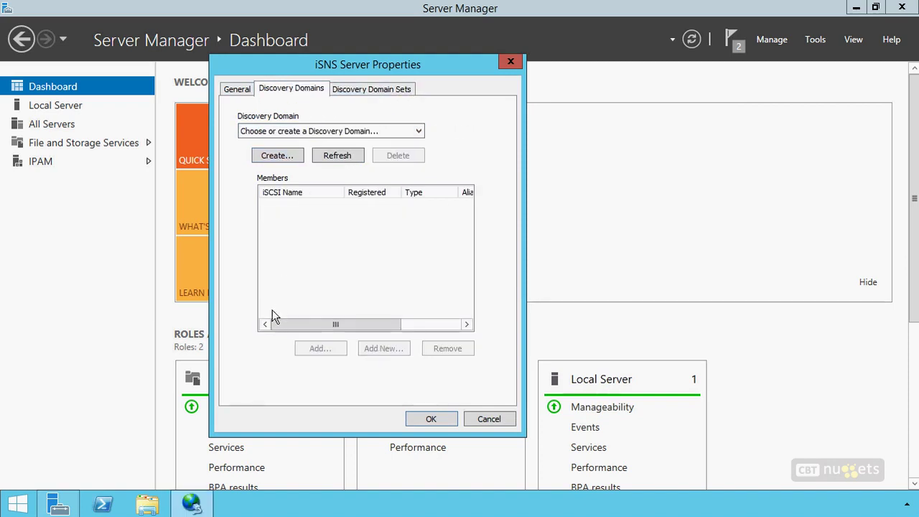
Step: Open Windows PowerShell as administrator on FILE1 and approve the elevation request
{"action": "right_click", "coordinate": [100, 502]}
{"action": "left_click", "coordinate": [93, 382]}
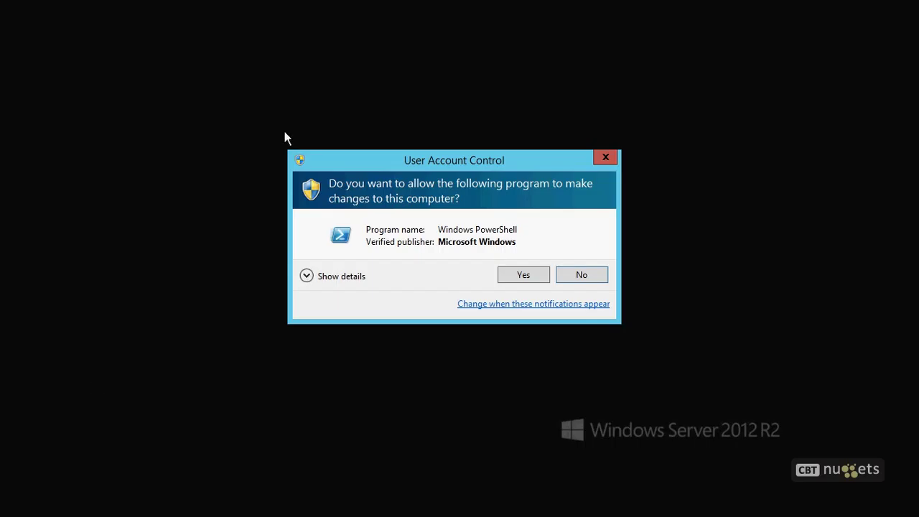
{"action": "left_click", "coordinate": [523, 276]}
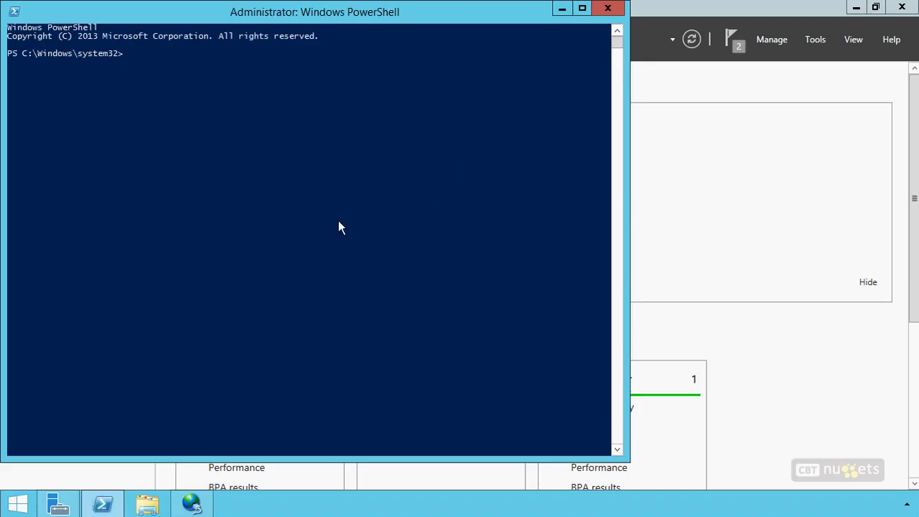
Step: Register FILE1's iSCSI targets with the iSNS server by running Set-WmiInstance -Namespace root\wmi -Class WT_iSNSServer -Arguments @{ServerName="file1.company.pri"}
{"action": "type", "text": "set-wmii"}
{"action": "key", "text": "Tab"}
{"action": "type", "text": "-na"}
{"action": "key", "text": "Tab"}
{"action": "type", "text": "root\\wmi -c"}
{"action": "key", "text": "Tab"}
{"action": "type", "text": "W"}
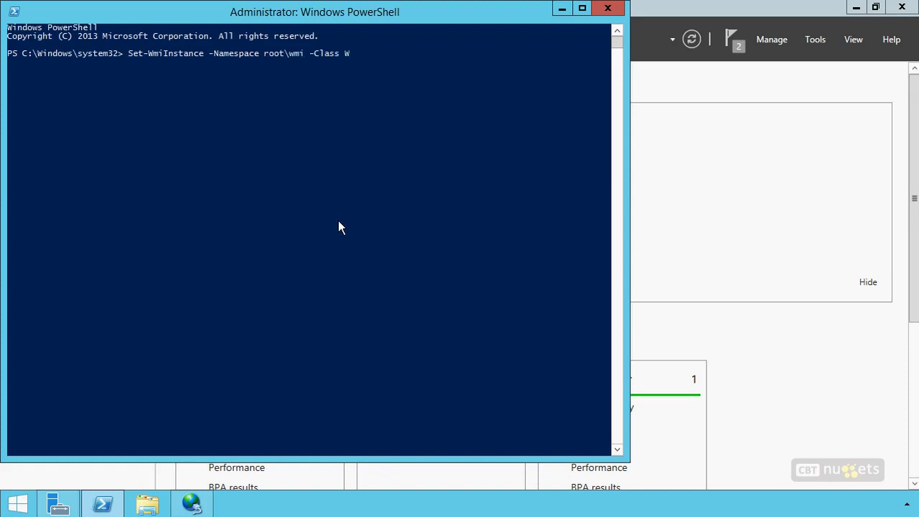
{"action": "type", "text": "T_iSNSServe"}
{"action": "type", "text": "a"}
{"action": "key", "text": "Tab"}
{"action": "type", "text": "@{ServerNa"}
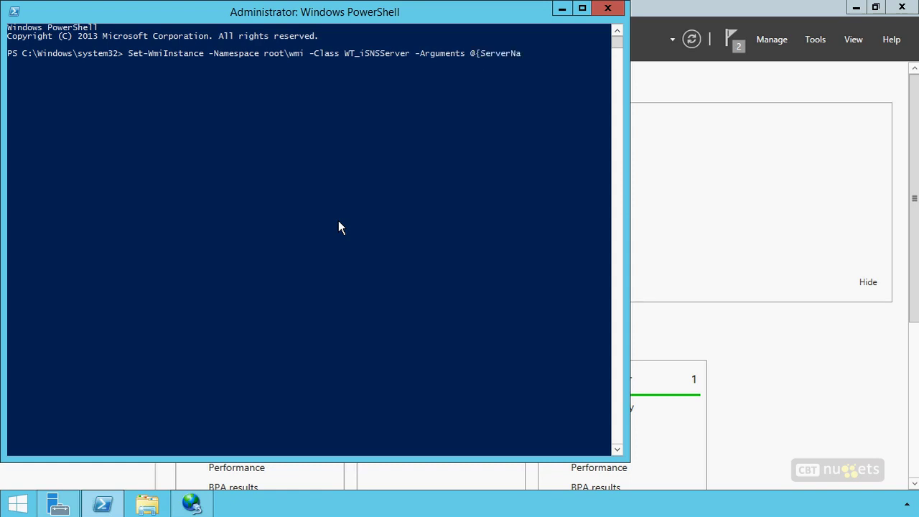
{"action": "type", "text": "me=\"file1.company.pri\"}"}
{"action": "key", "text": "Return"}
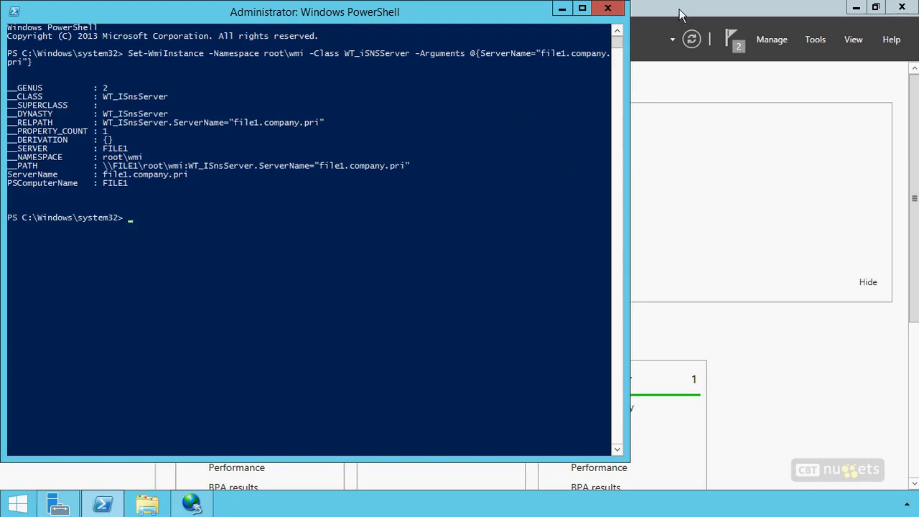
Step: Return to the iSNS Server properties and examine the full iSCSI names of the registered initiators and targets
{"action": "left_click", "coordinate": [561, 8]}
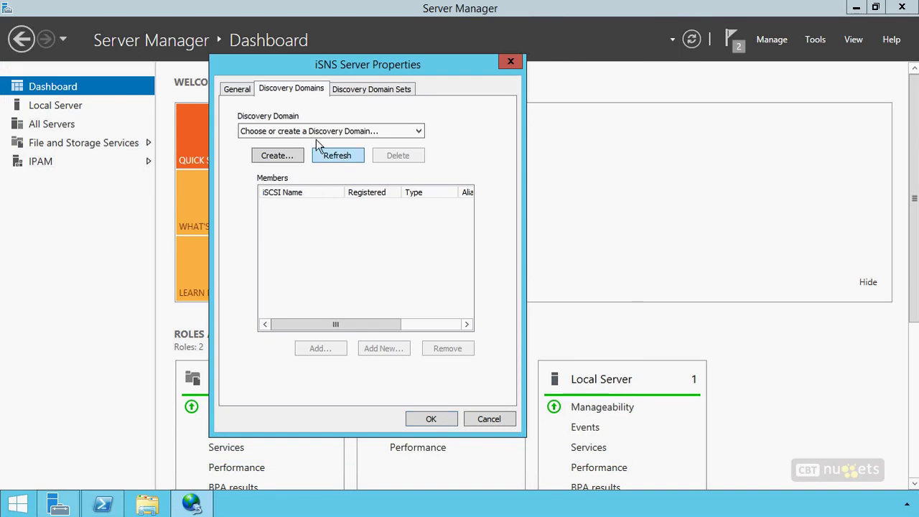
{"action": "left_click", "coordinate": [239, 90]}
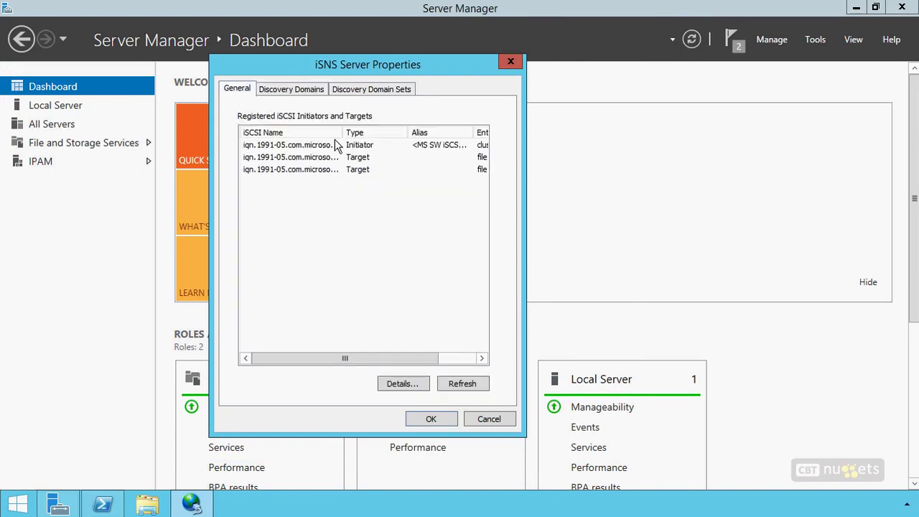
{"action": "left_click", "coordinate": [297, 156]}
{"action": "left_click_drag", "start_coordinate": [343, 135], "coordinate": [402, 135]}
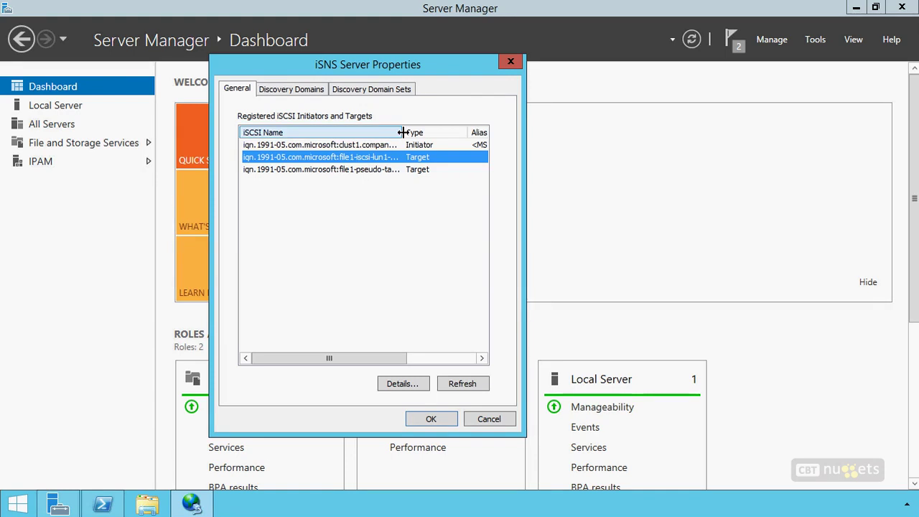
{"action": "left_click_drag", "start_coordinate": [402, 132], "coordinate": [413, 134]}
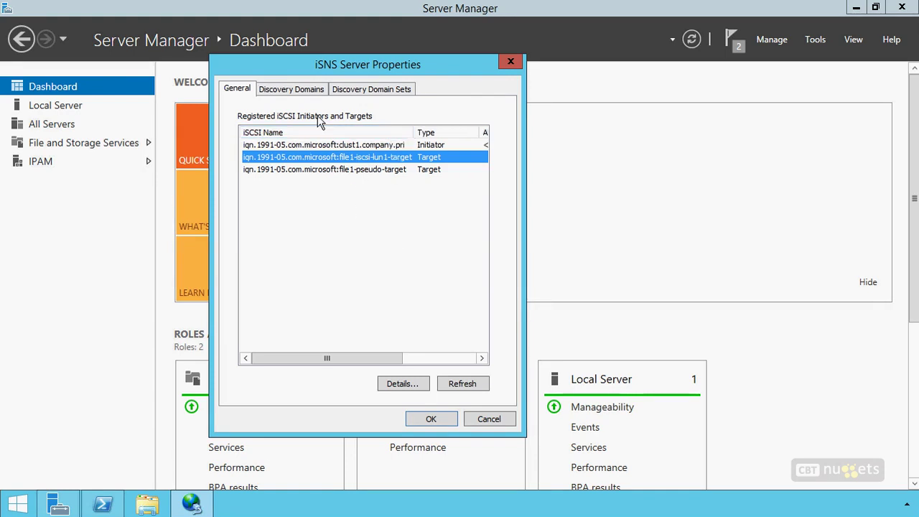
{"action": "left_click", "coordinate": [277, 94]}
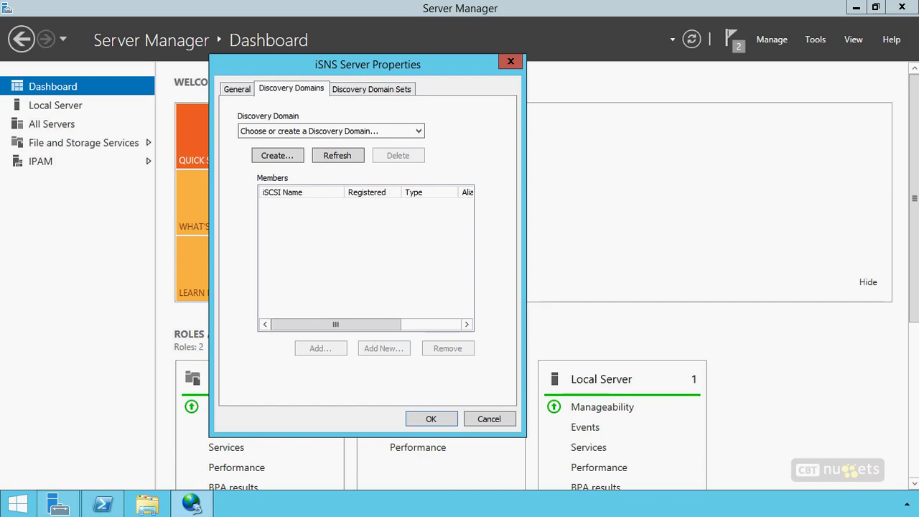
{"action": "key", "text": "super"}
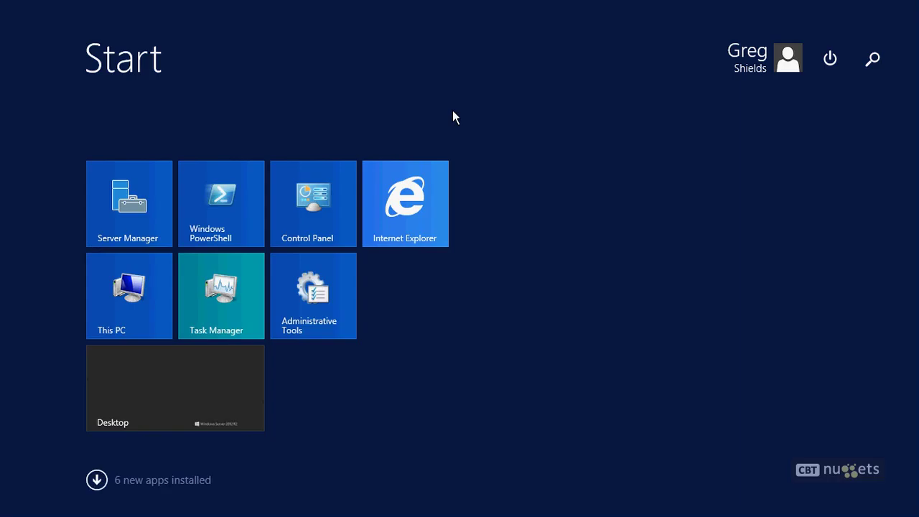
{"action": "left_click", "coordinate": [421, 184]}
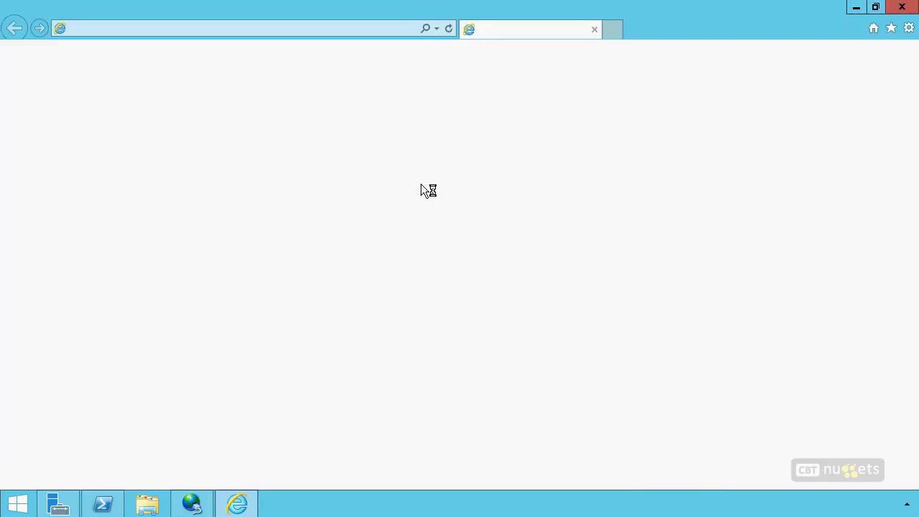
{"action": "left_click", "coordinate": [224, 32]}
{"action": "type", "text": "http://technet.microsoft.com/en-us/library/jj127275.aspx"}
{"action": "key", "text": "Return"}
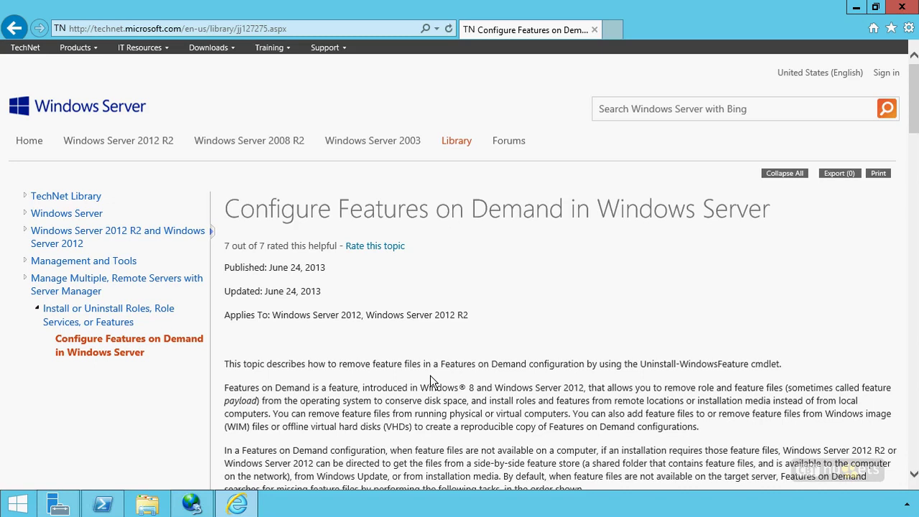
Step: Read how Features on Demand searches for missing feature files and how its default behavior can be overridden
{"action": "scroll", "coordinate": [430, 375], "scroll_direction": "down", "scroll_amount": 5}
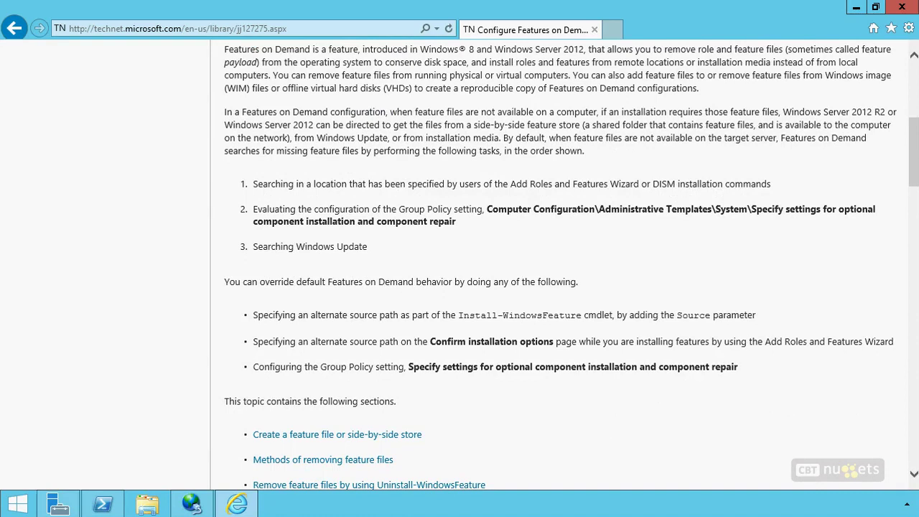
{"action": "mouse_move", "coordinate": [246, 168]}
{"action": "left_mouse_down"}
{"action": "mouse_move", "coordinate": [229, 180]}
{"action": "mouse_move", "coordinate": [244, 256]}
{"action": "left_mouse_up"}
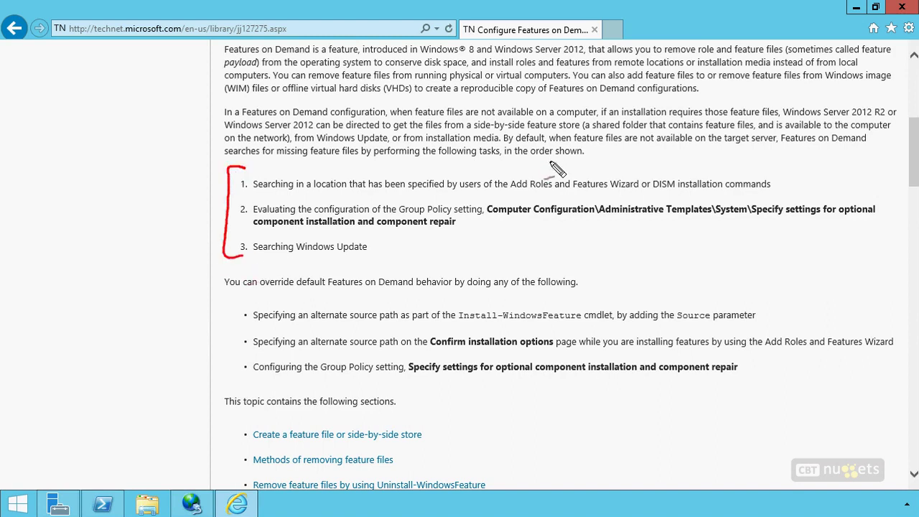
{"action": "left_click_drag", "start_coordinate": [575, 172], "coordinate": [550, 157]}
{"action": "left_click_drag", "start_coordinate": [427, 200], "coordinate": [406, 188]}
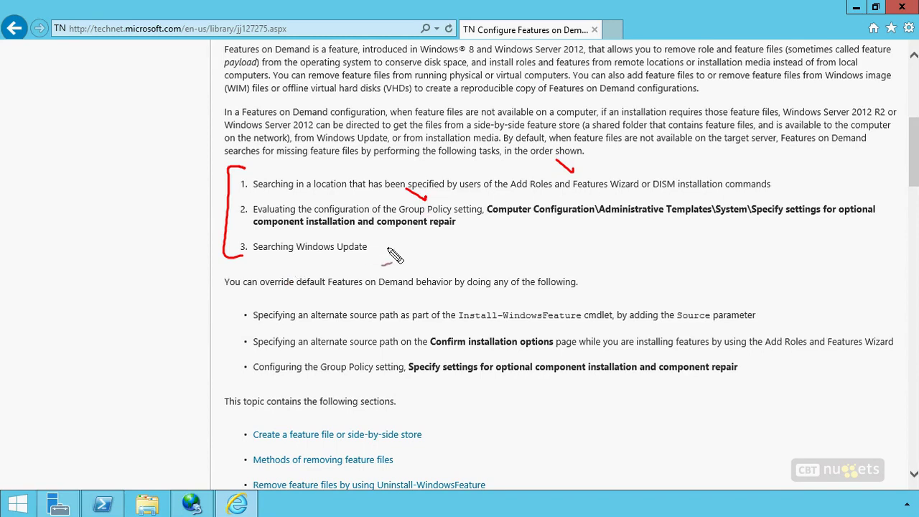
{"action": "left_click_drag", "start_coordinate": [388, 248], "coordinate": [365, 233]}
{"action": "mouse_move", "coordinate": [244, 315]}
{"action": "left_mouse_down"}
{"action": "mouse_move", "coordinate": [253, 313]}
{"action": "mouse_move", "coordinate": [235, 304]}
{"action": "mouse_move", "coordinate": [251, 386]}
{"action": "left_mouse_up"}
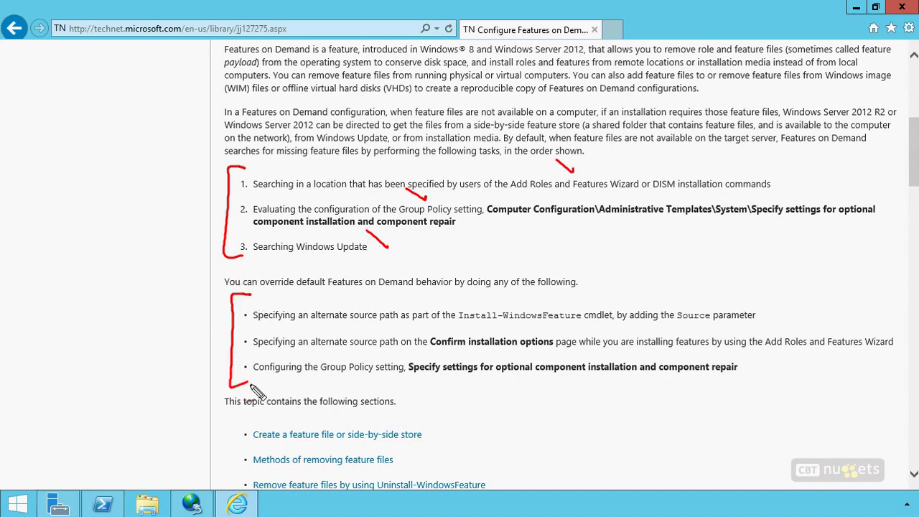
{"action": "left_click_drag", "start_coordinate": [359, 304], "coordinate": [335, 293]}
{"action": "left_click_drag", "start_coordinate": [533, 307], "coordinate": [509, 291]}
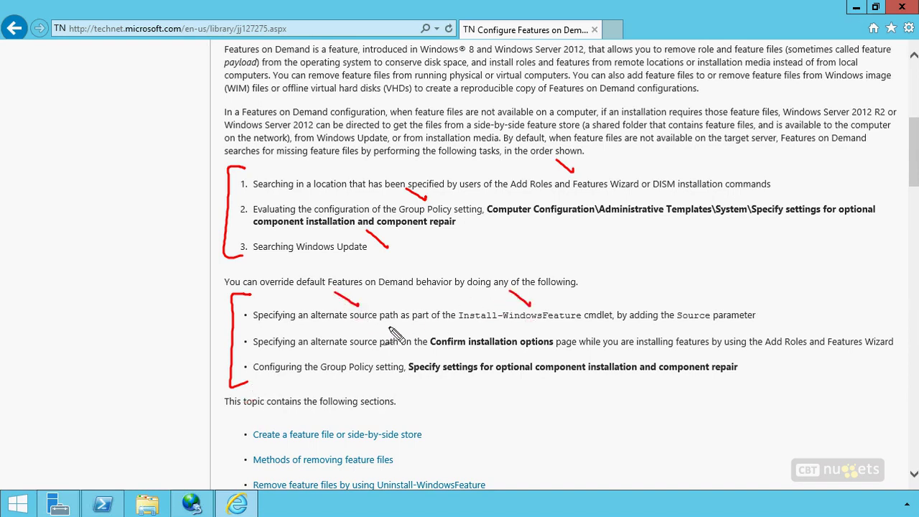